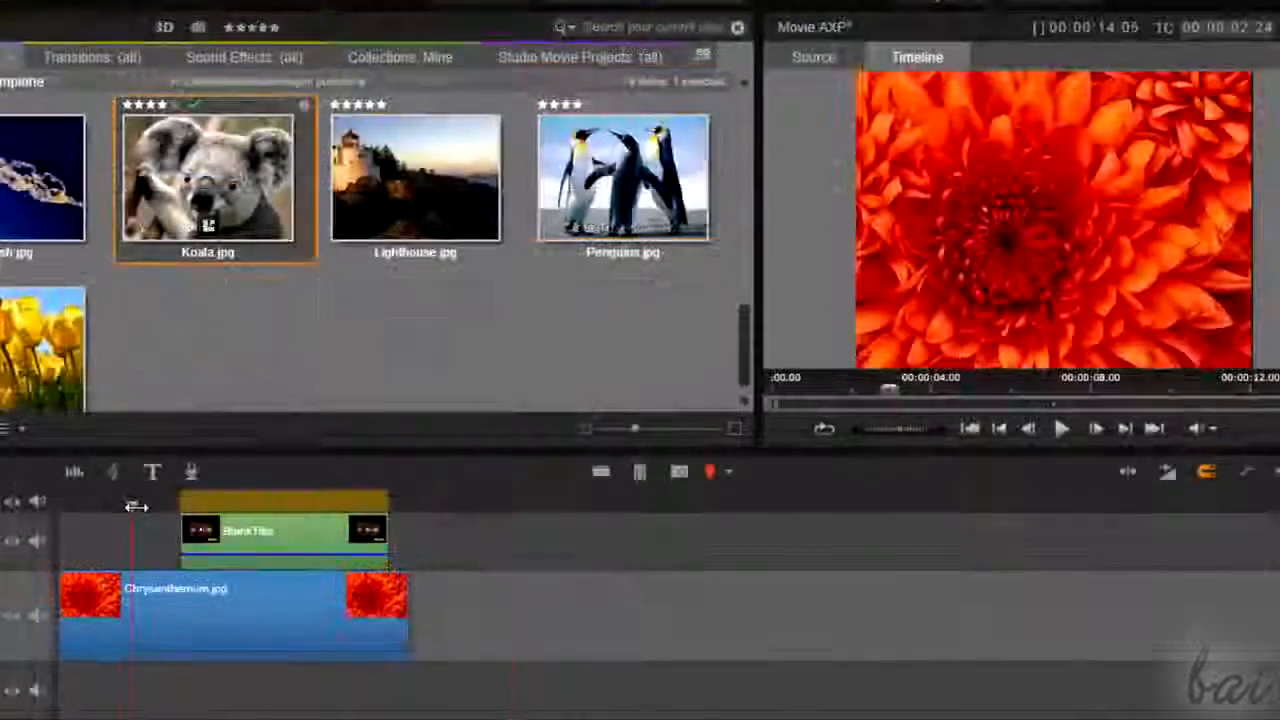
Scrub through the start of the BlankTitle clip on the timeline and open the clip in the Title Editor.
drag(136, 507, 198, 507)
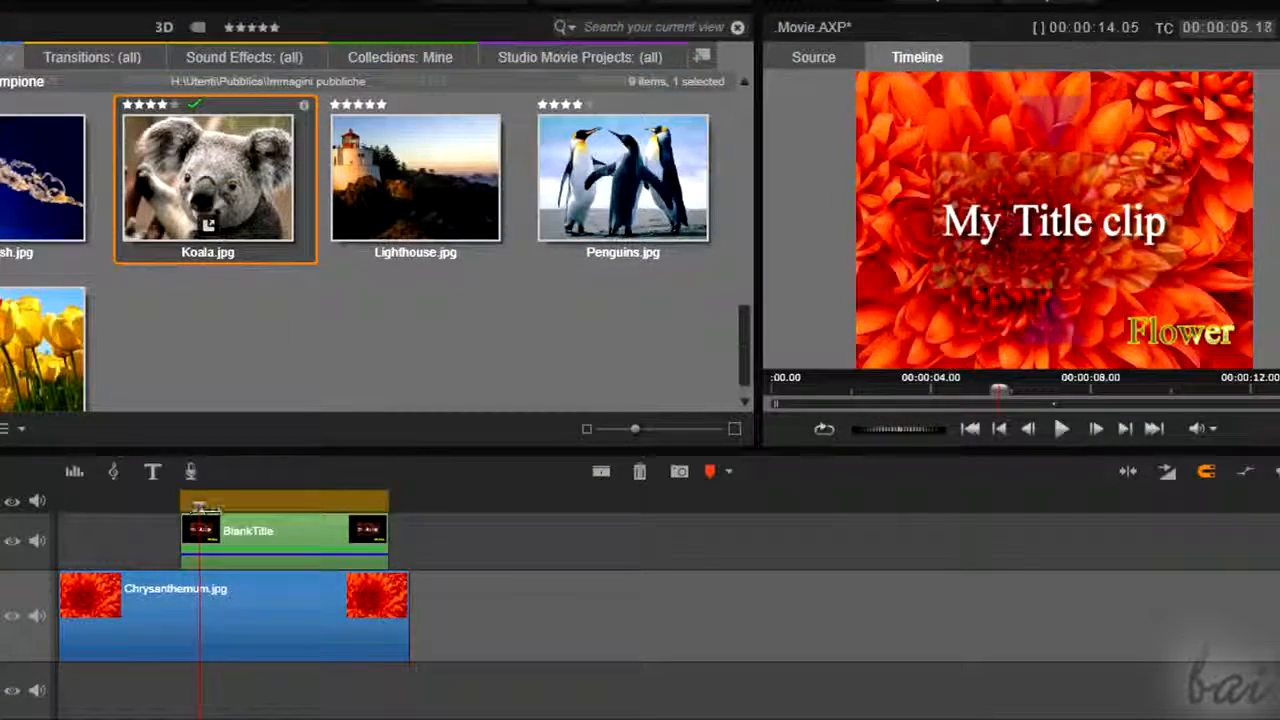
drag(220, 512, 263, 510)
double_click(310, 534)
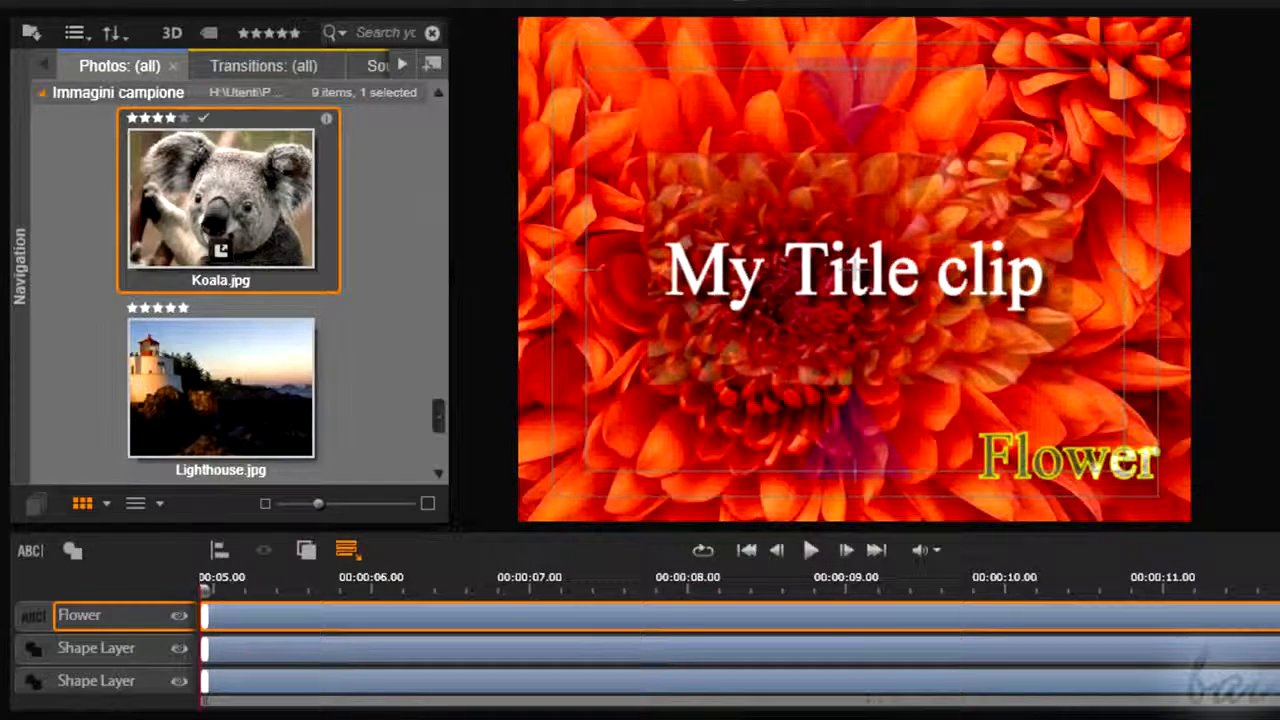
Review the title's layer list and select the upper and lower shapes in the preview to identify their layers.
scroll(640, 648, down, 1)
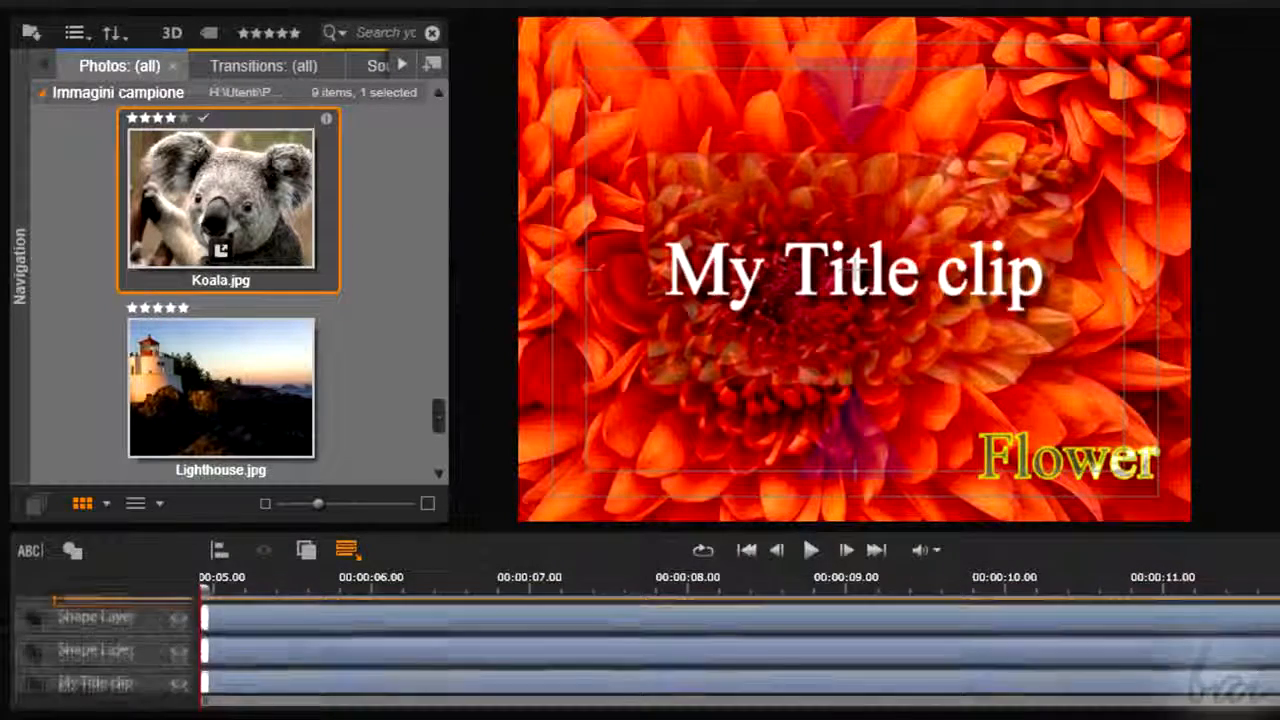
scroll(640, 648, down, 1)
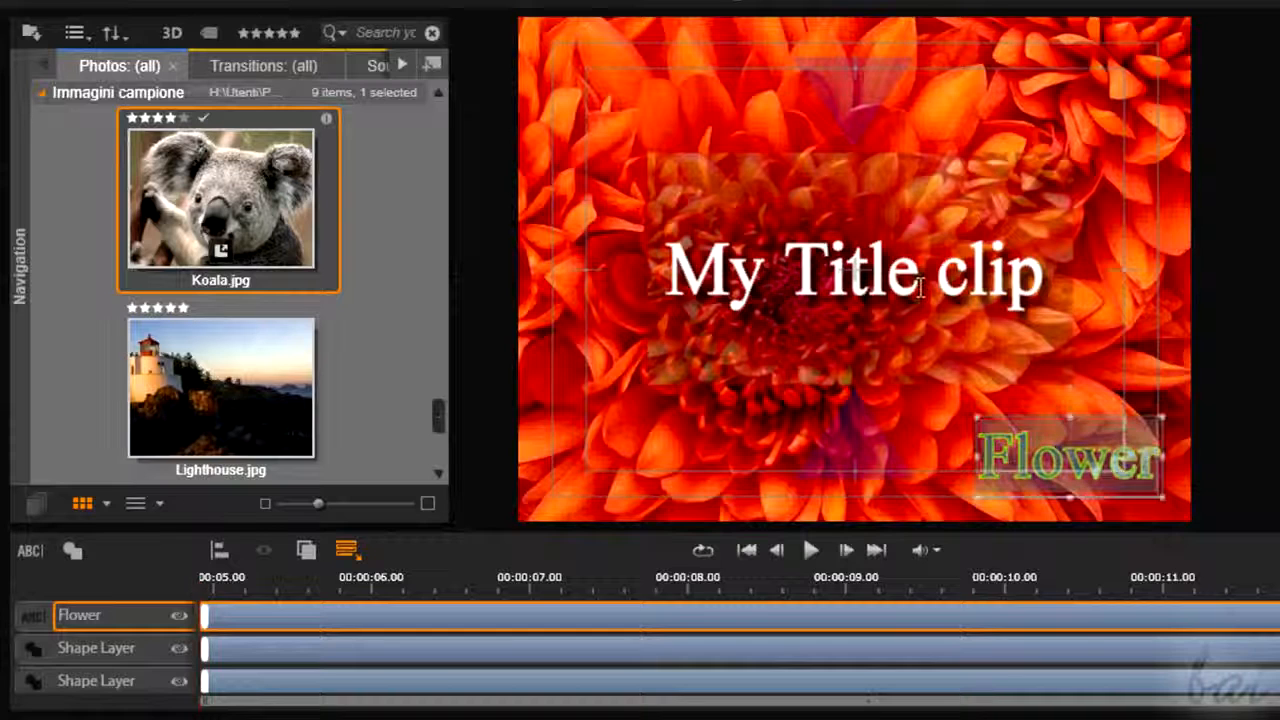
click(855, 97)
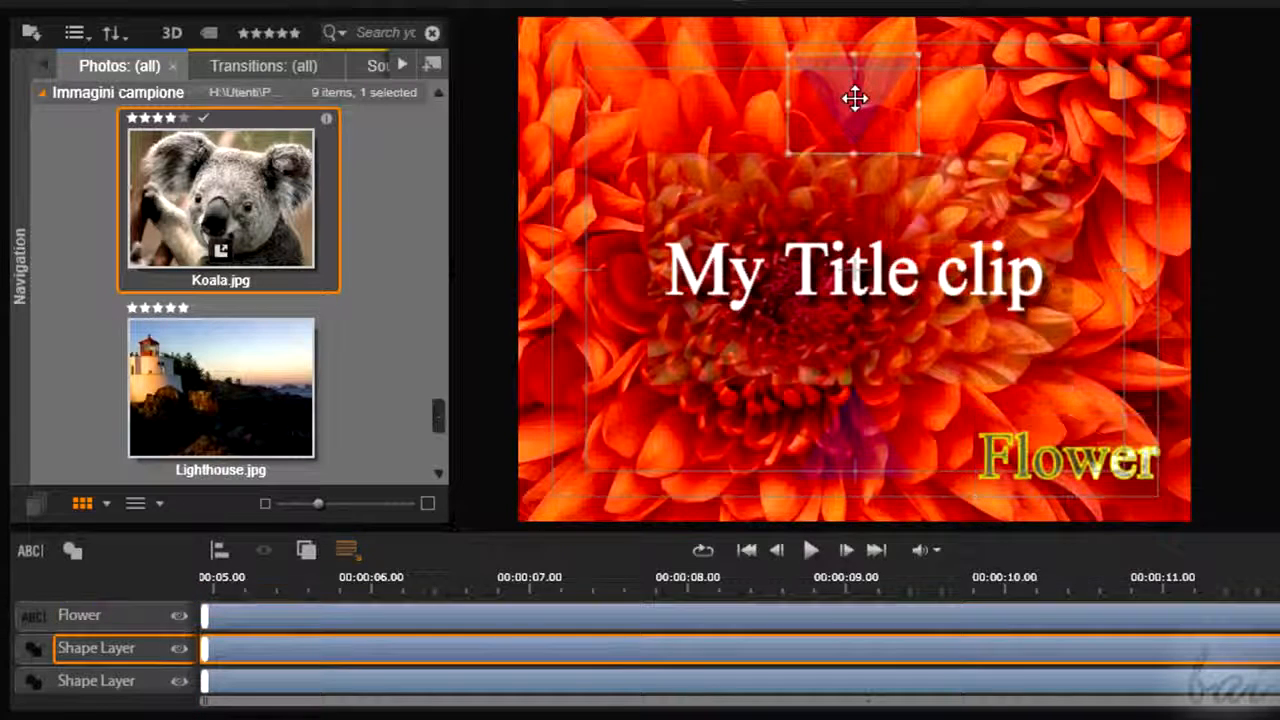
click(840, 422)
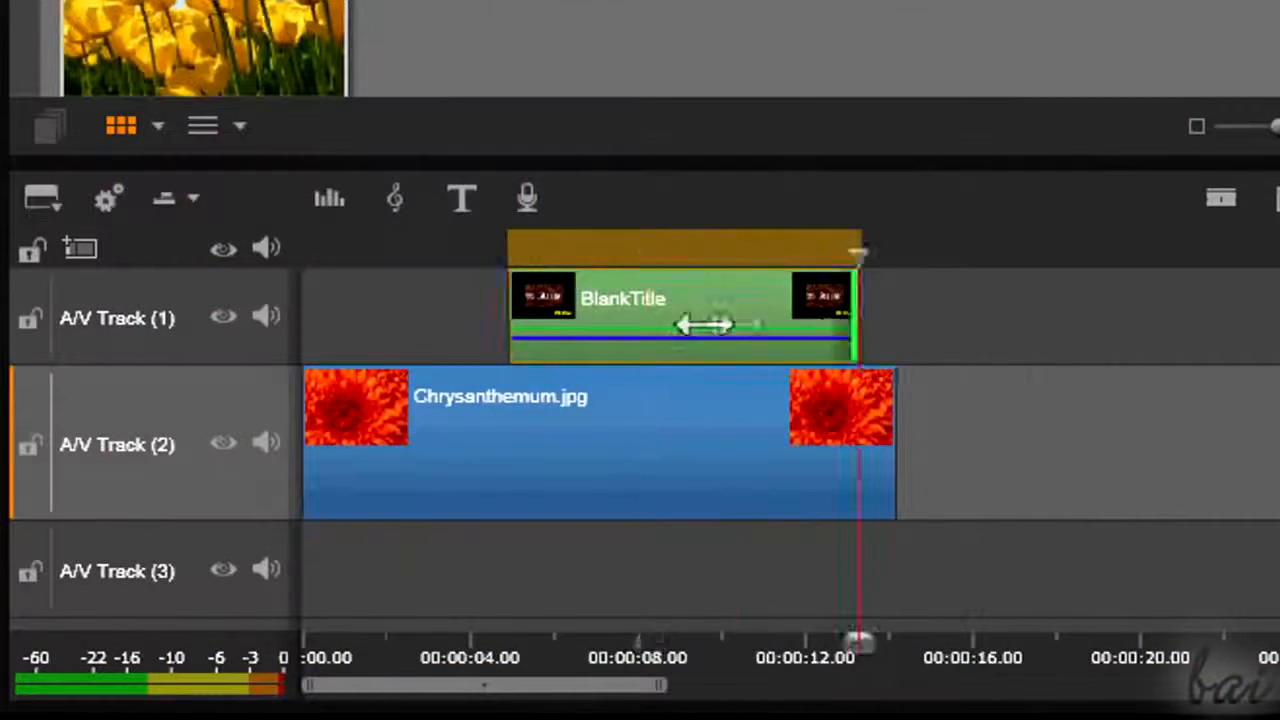
Move the BlankTitle clip along A/V Track (1) well past the end of the Chrysanthemum.jpg clip.
drag(705, 323, 766, 326)
drag(623, 314, 1120, 331)
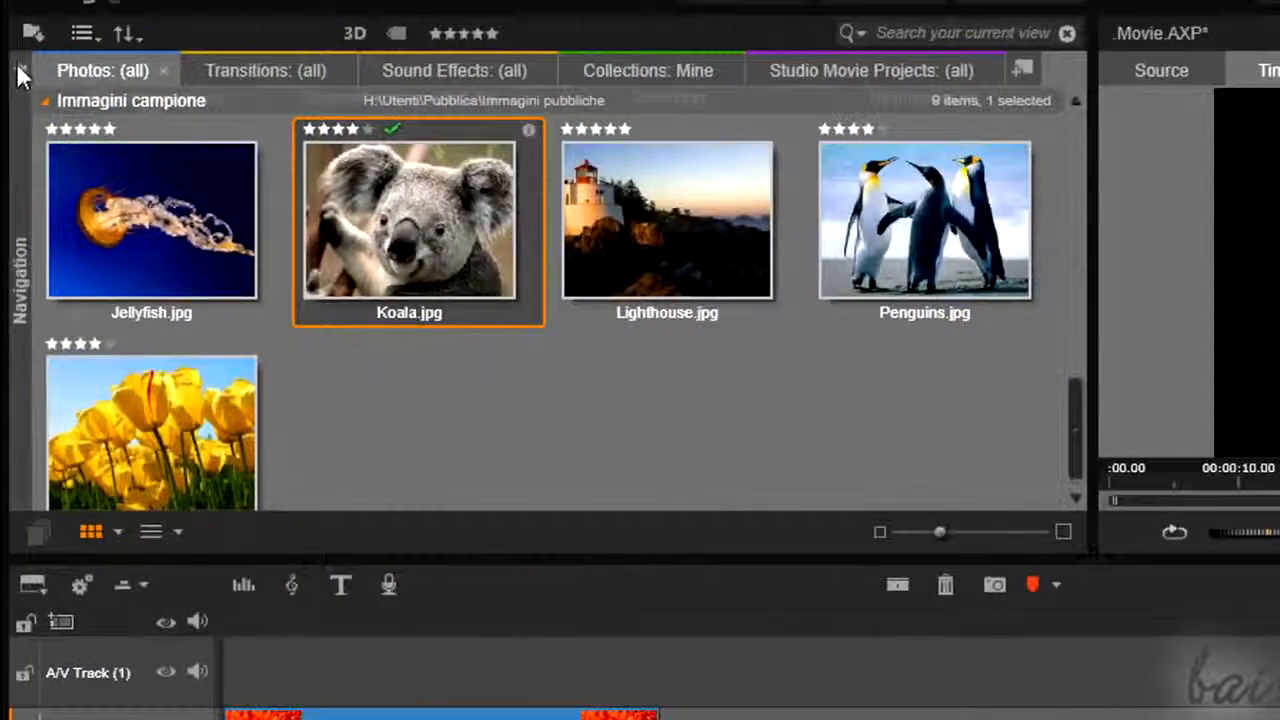
Browse the Titles content in the library and place Your Text Here 17 on A/V Track (1) above Chrysanthemum.jpg.
mouse_move(16, 67)
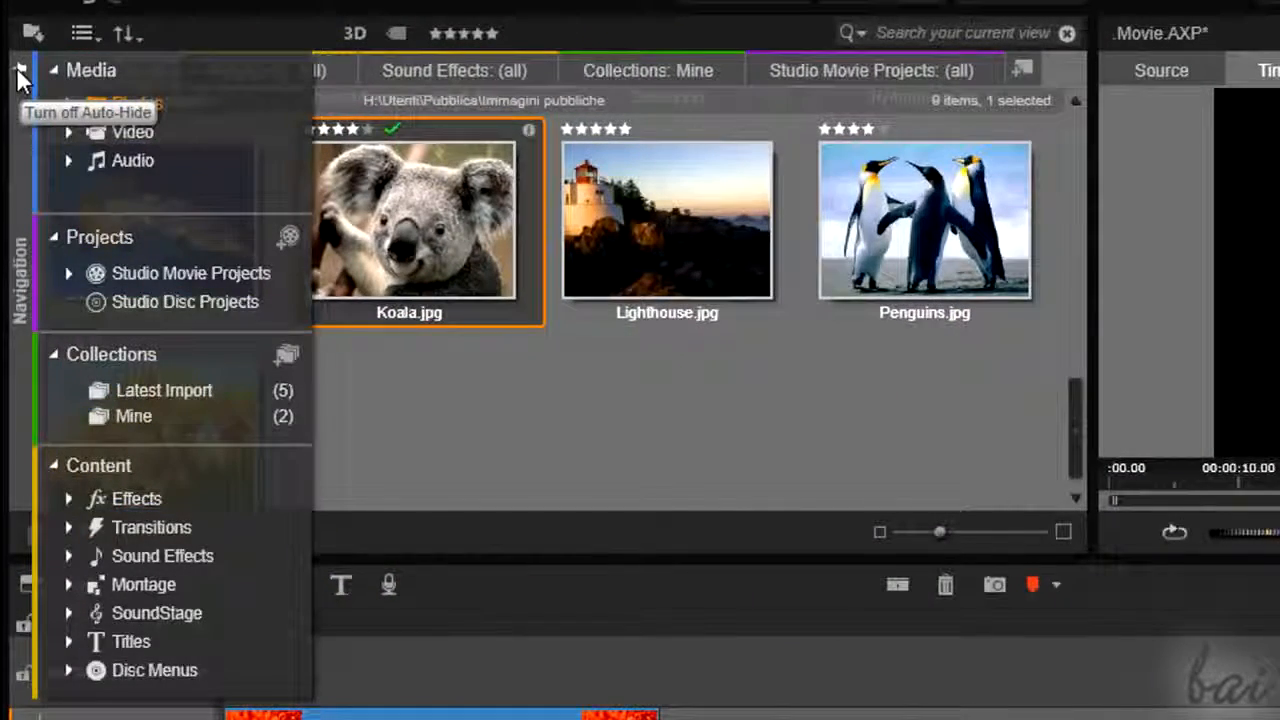
click(130, 648)
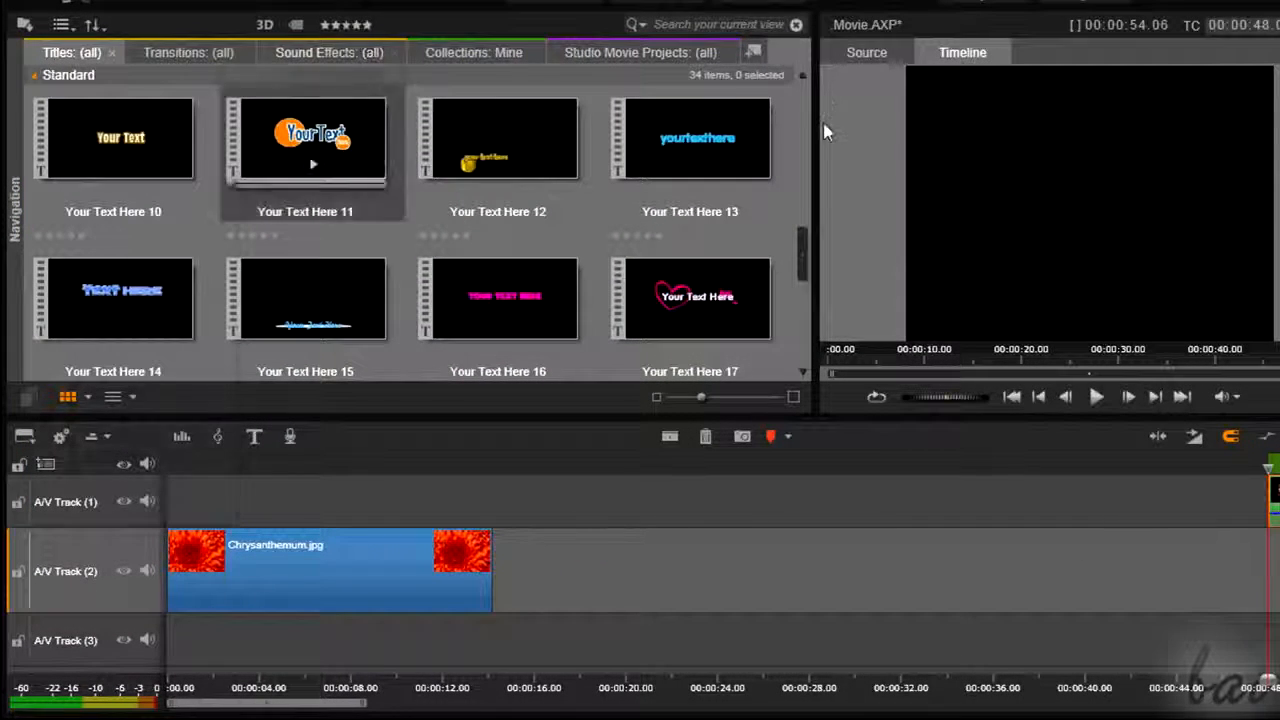
click(707, 302)
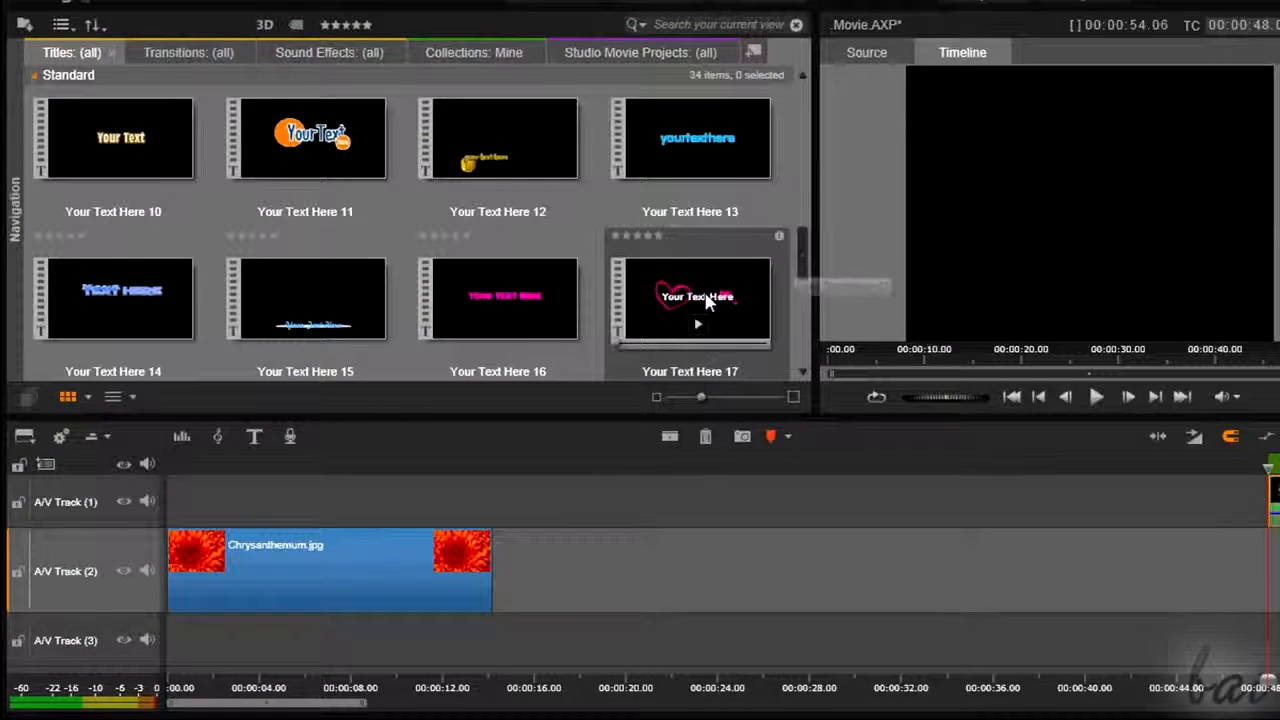
drag(707, 302, 526, 496)
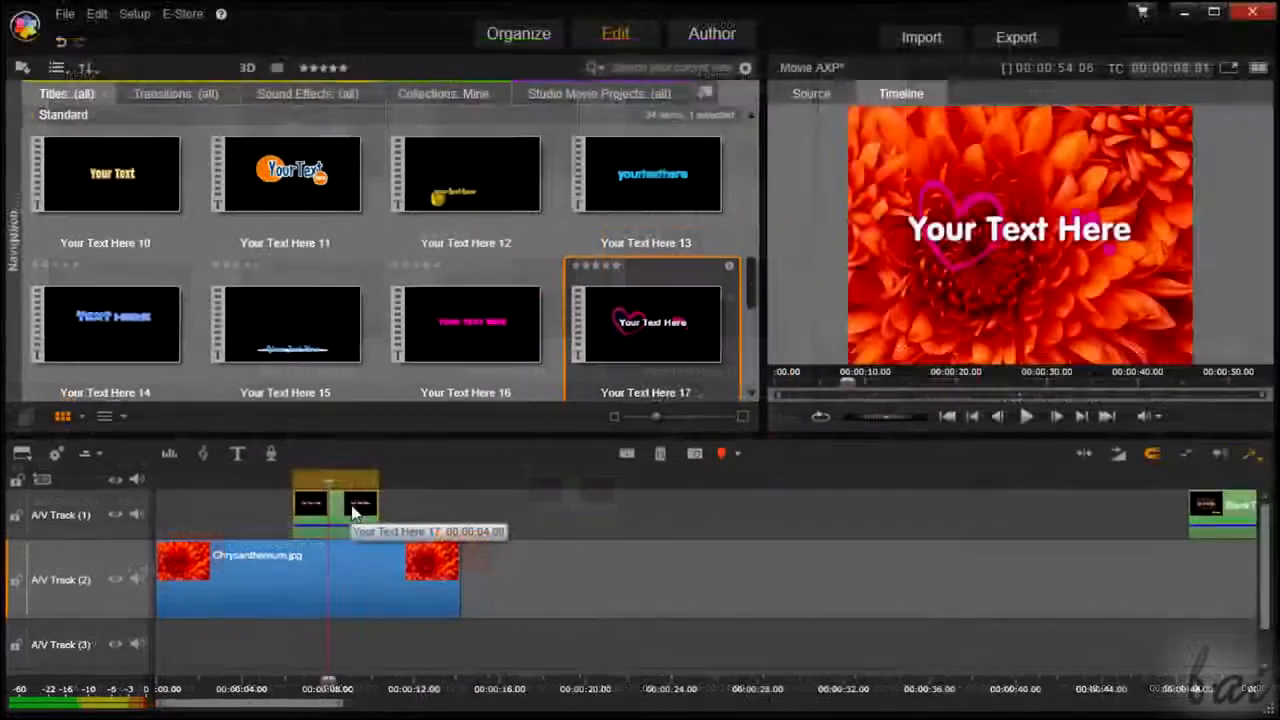
Open the Your Text Here 17 clip in the Title Editor, replace its text with "My Text" and accept the edit.
double_click(350, 505)
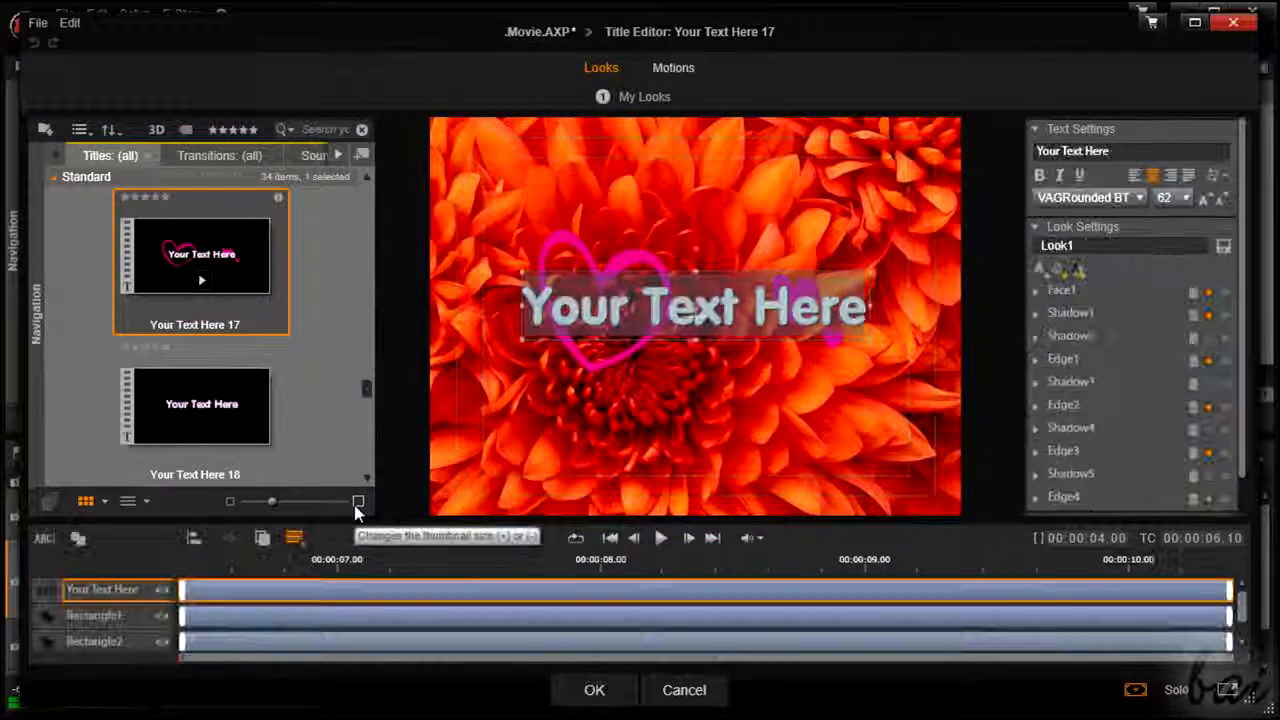
text(My Text)
click(594, 690)
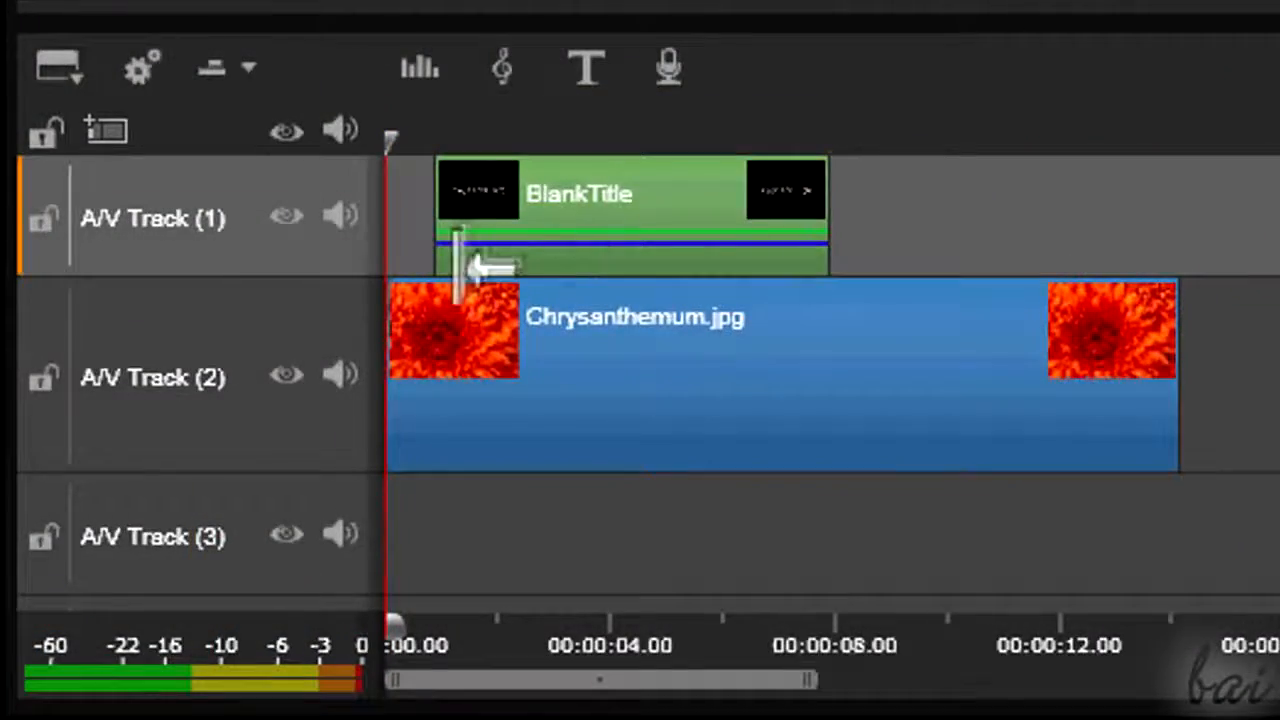
Open the BlankTitle clip on A/V Track (1), and extend the clip's end to about 00:00:13 on the timeline.
click(640, 240)
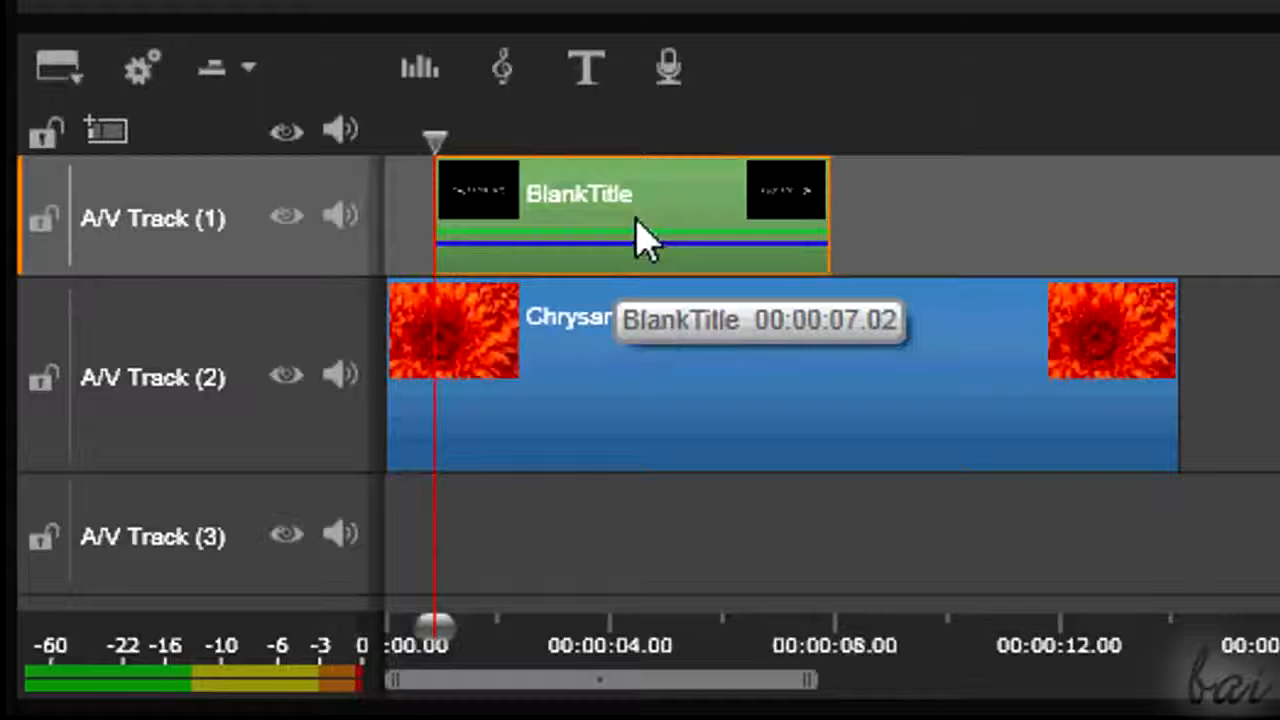
double_click(686, 192)
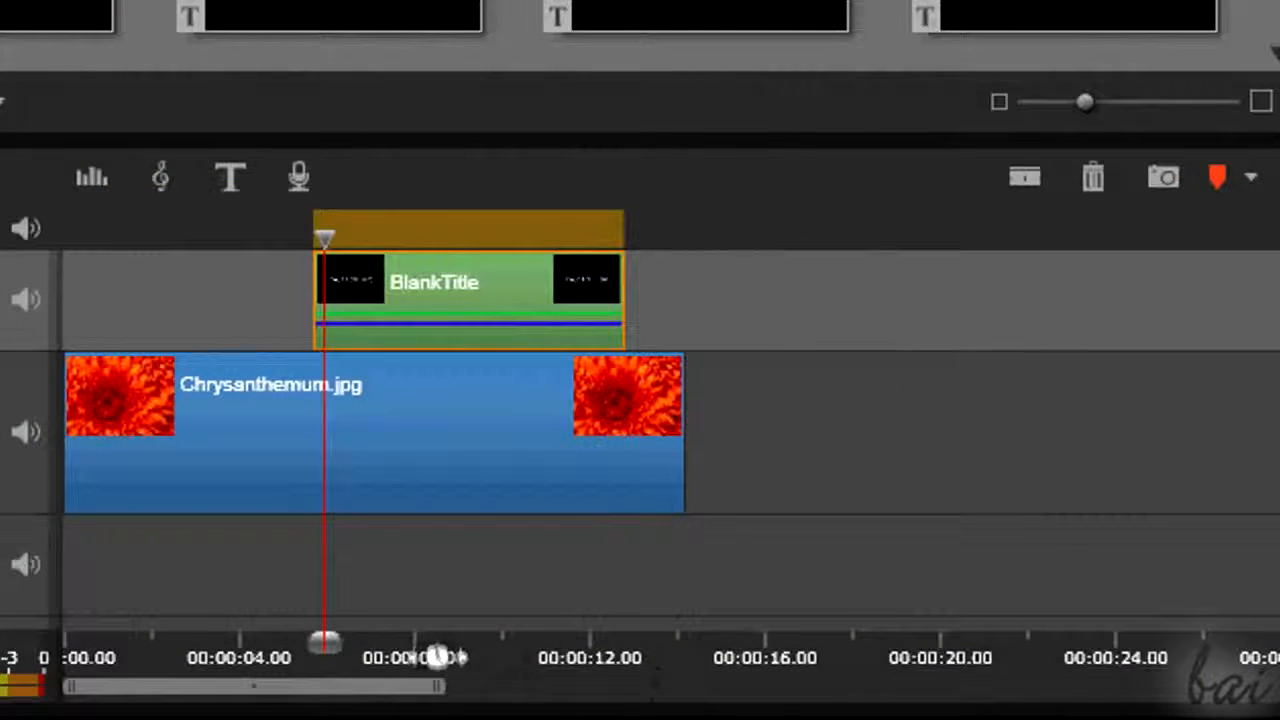
drag(455, 658, 975, 653)
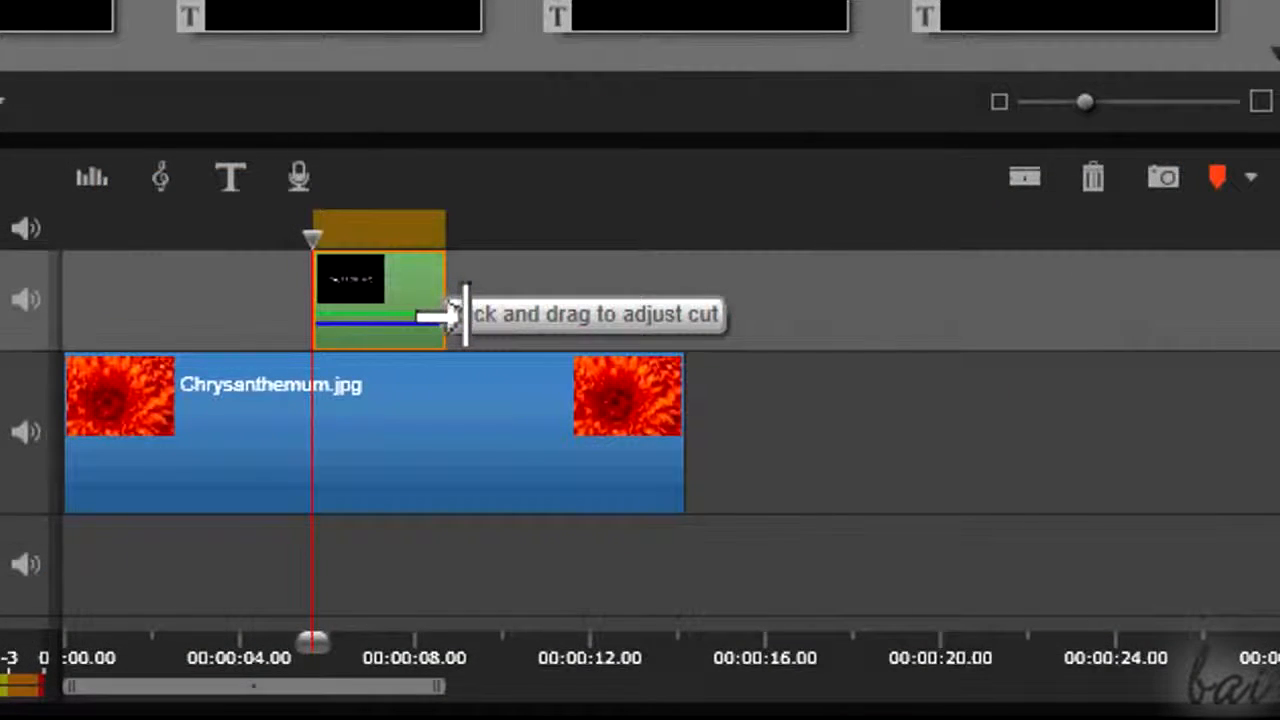
drag(455, 316, 628, 320)
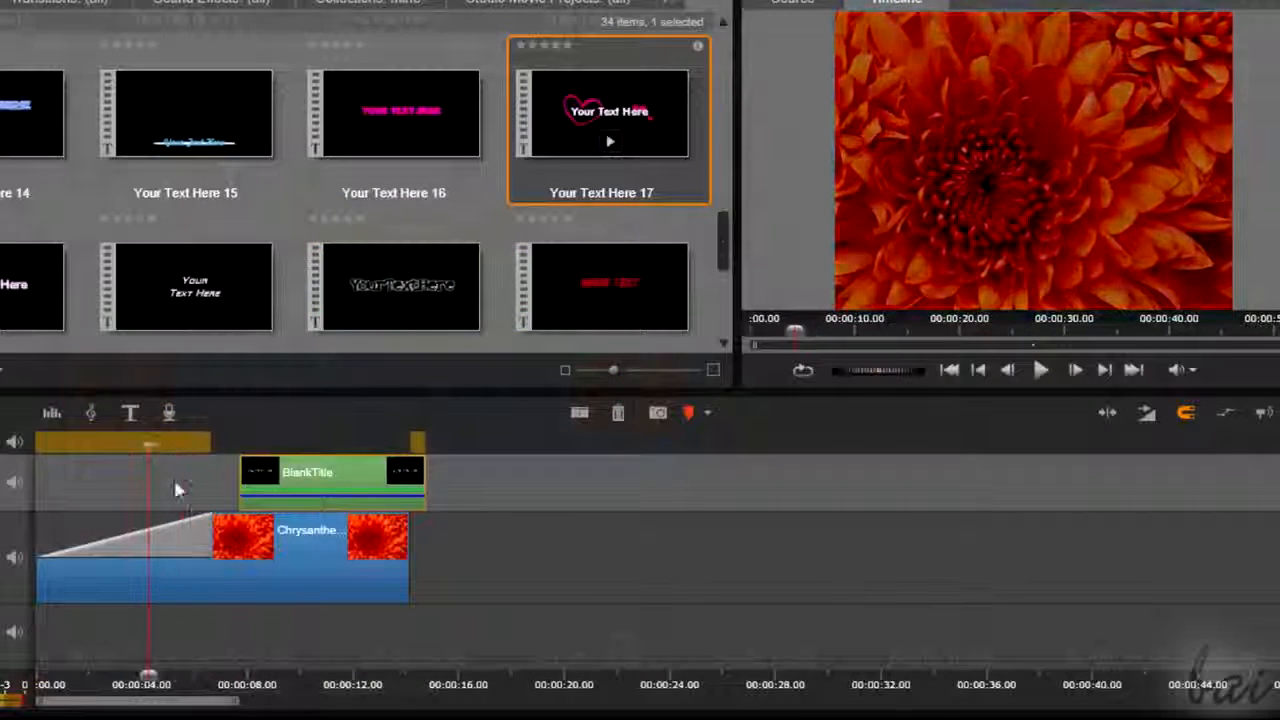
Shorten the opening transition of Chrysanthemum.jpg and move the BlankTitle clip earlier so it starts at about 00:00:01.
mouse_move(214, 531)
drag(220, 546, 118, 546)
drag(332, 484, 150, 485)
drag(52, 446, 144, 447)
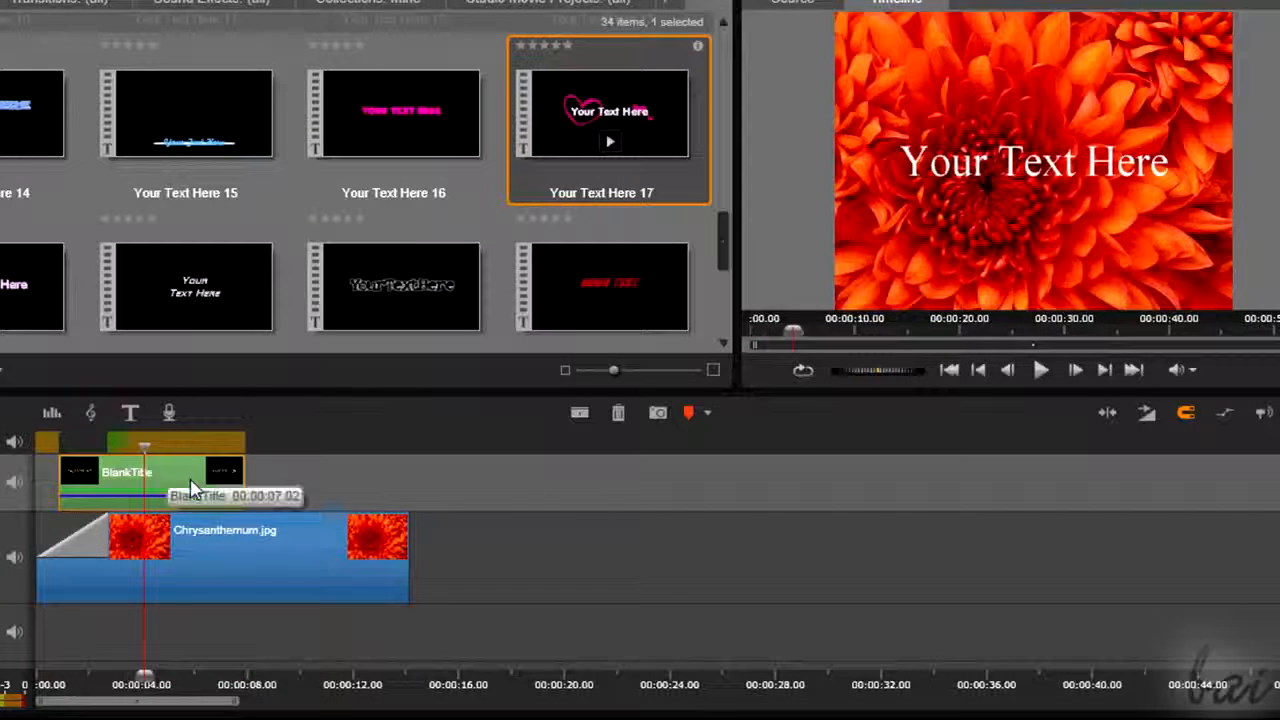
Open the BlankTitle clip in the Title Editor and scrub through it to check the text over the background.
double_click(189, 478)
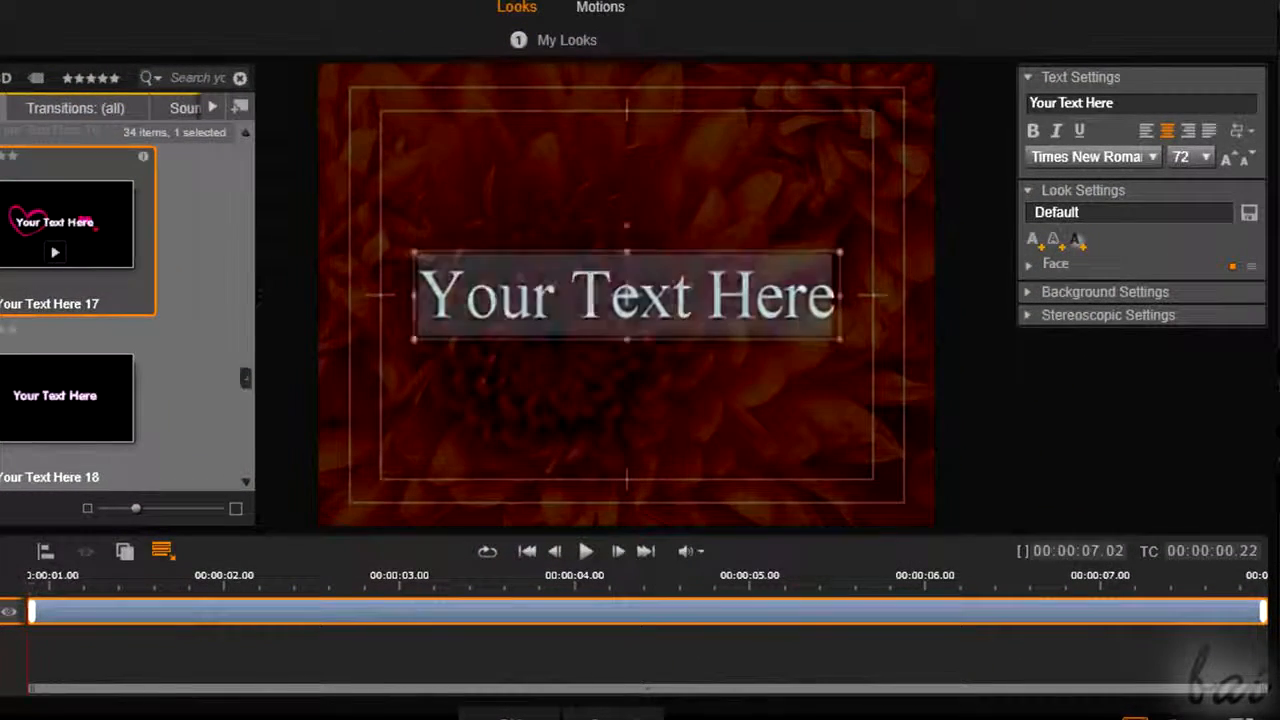
drag(80, 587, 968, 588)
drag(525, 583, 28, 587)
drag(172, 555, 499, 563)
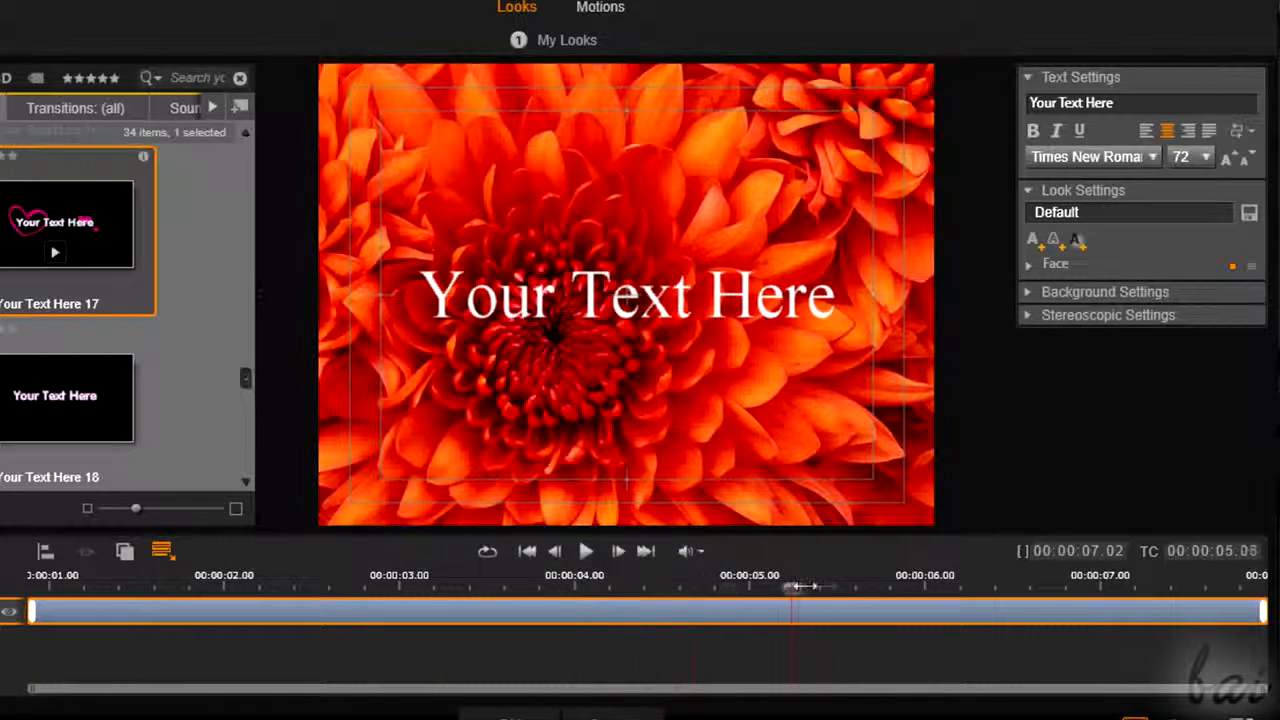
drag(365, 595, 30, 590)
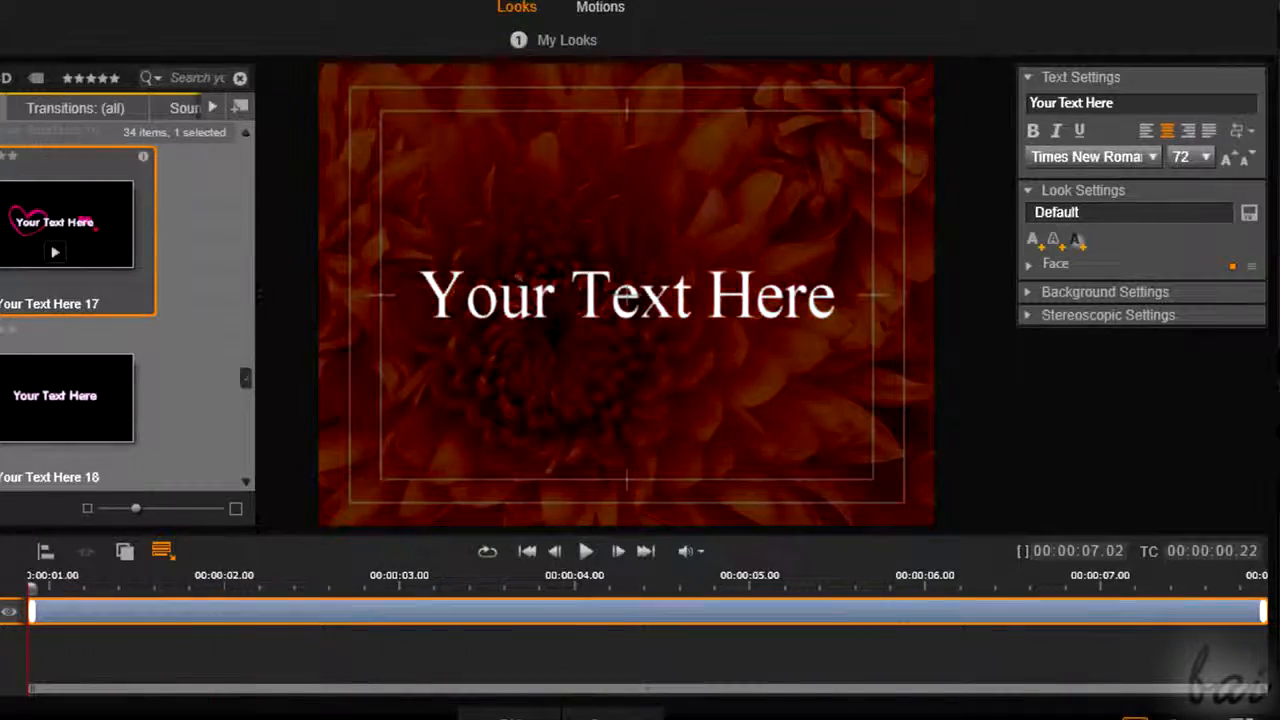
Try adding the Wildlife.wmv video and the Title 06 preset from the library to the title.
click(660, 298)
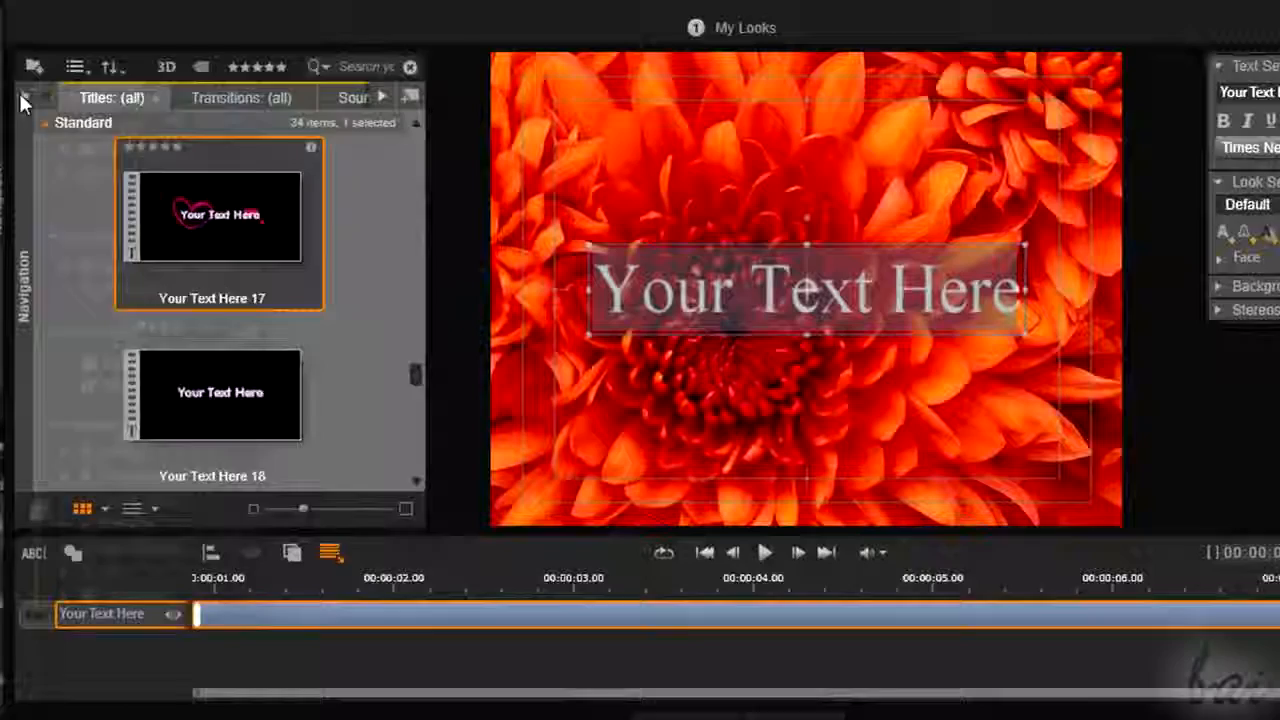
click(21, 95)
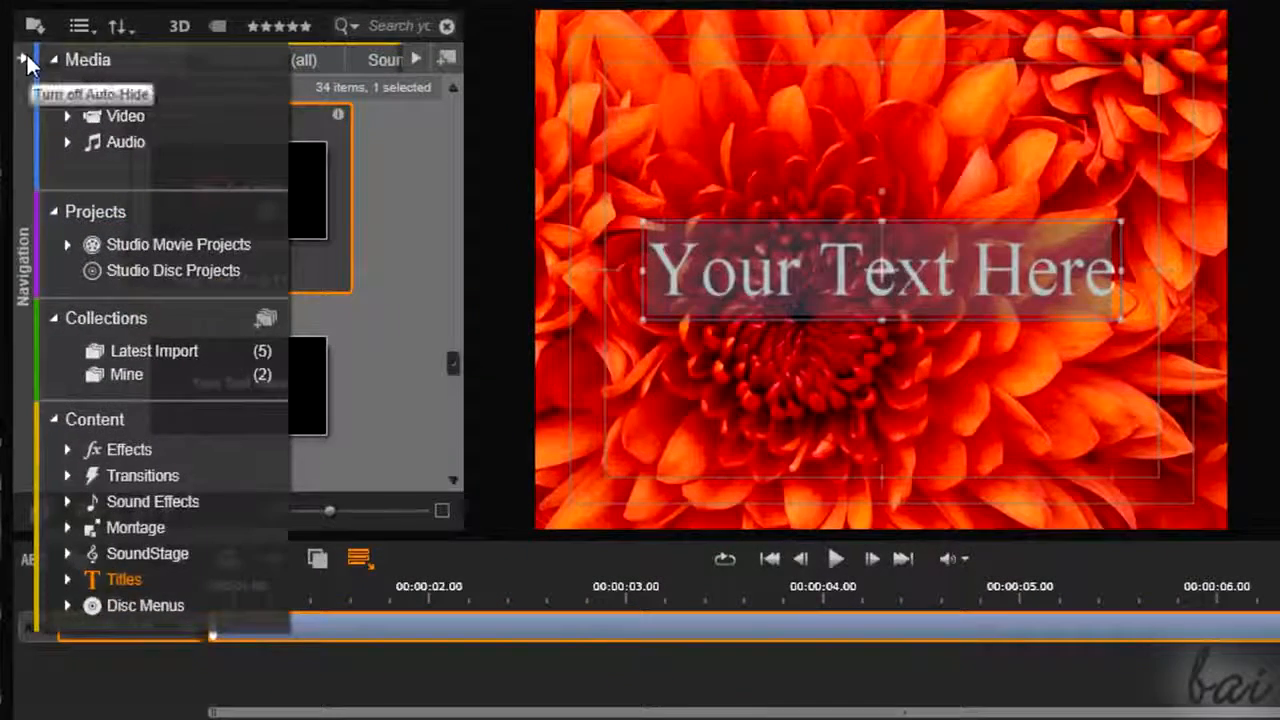
click(125, 116)
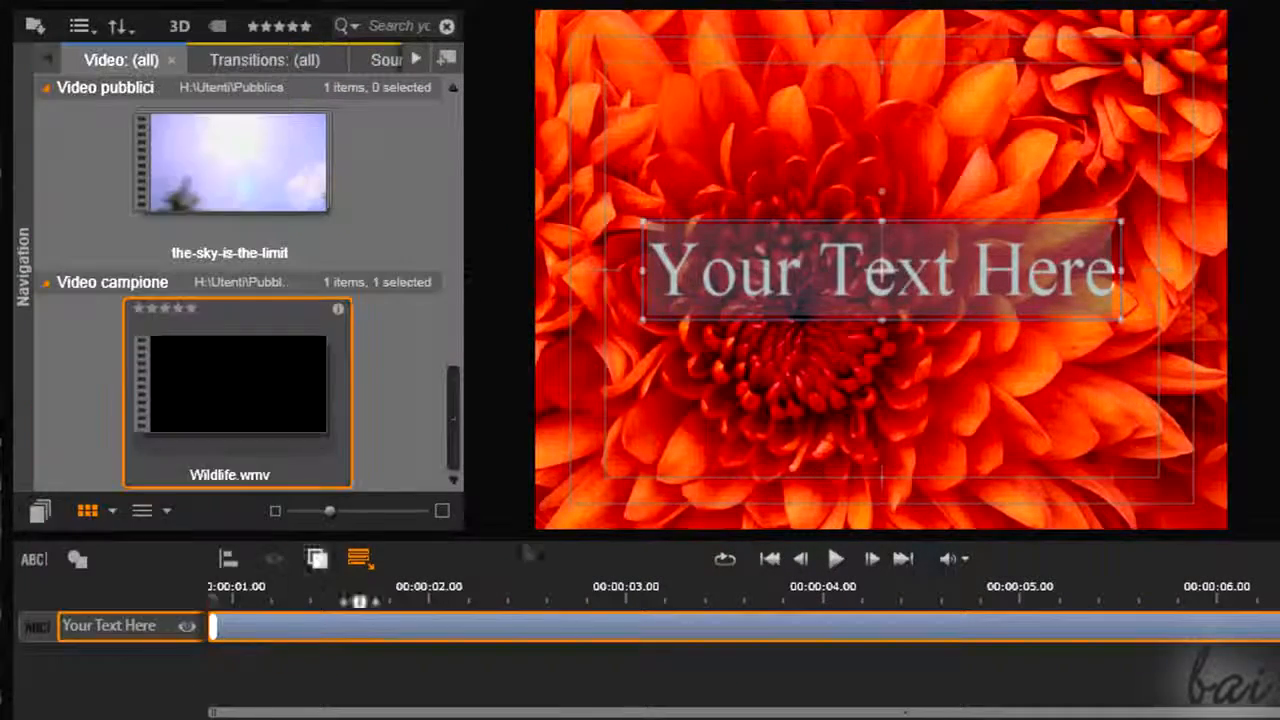
click(647, 397)
drag(193, 372, 686, 392)
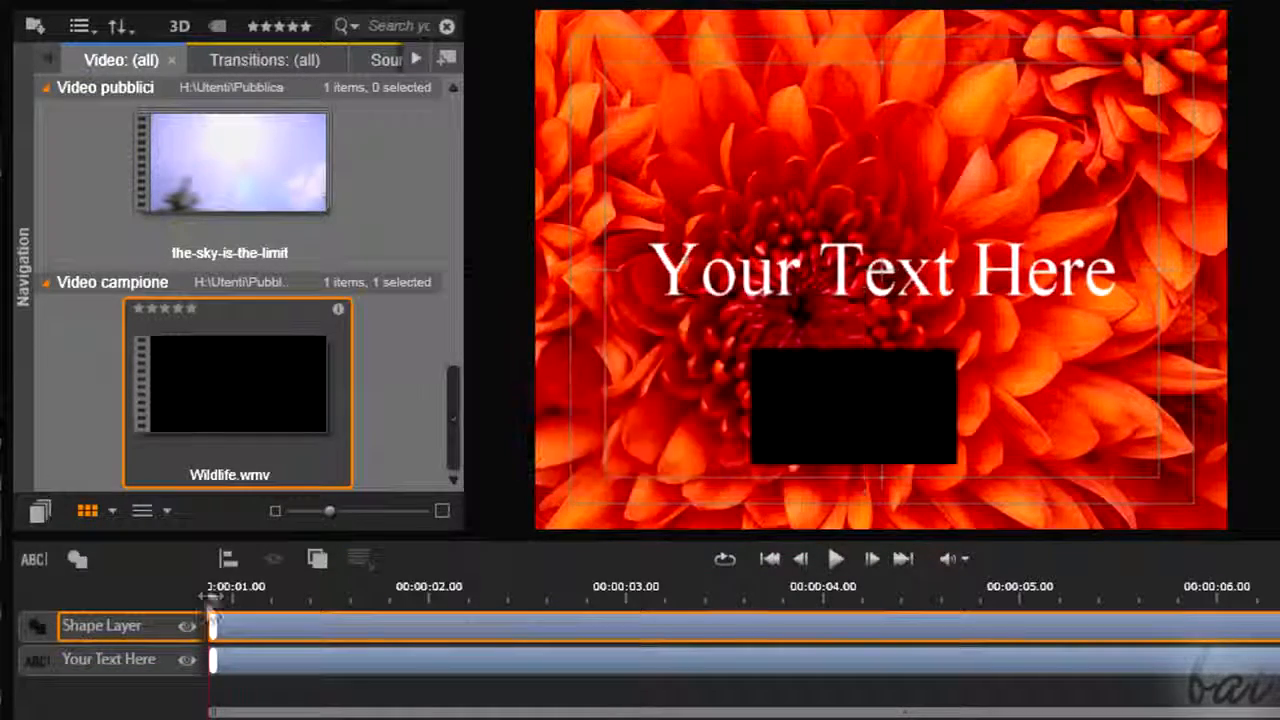
drag(210, 598, 854, 600)
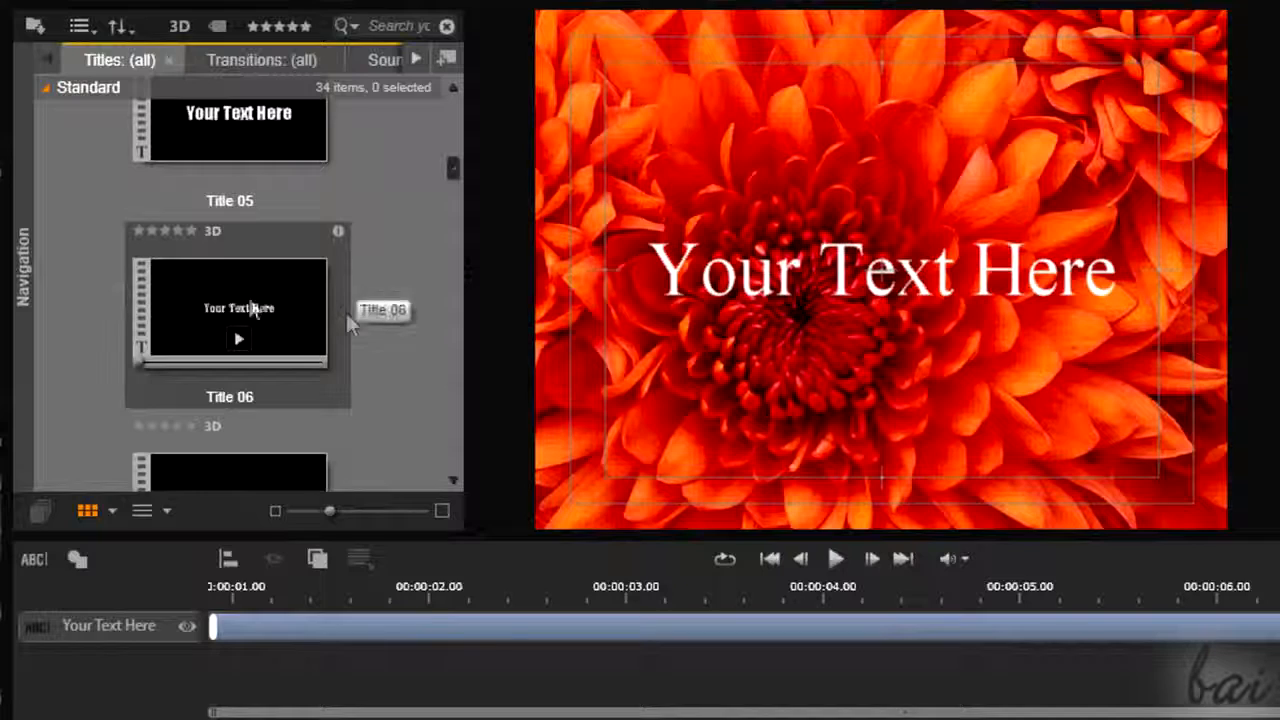
drag(350, 322, 759, 364)
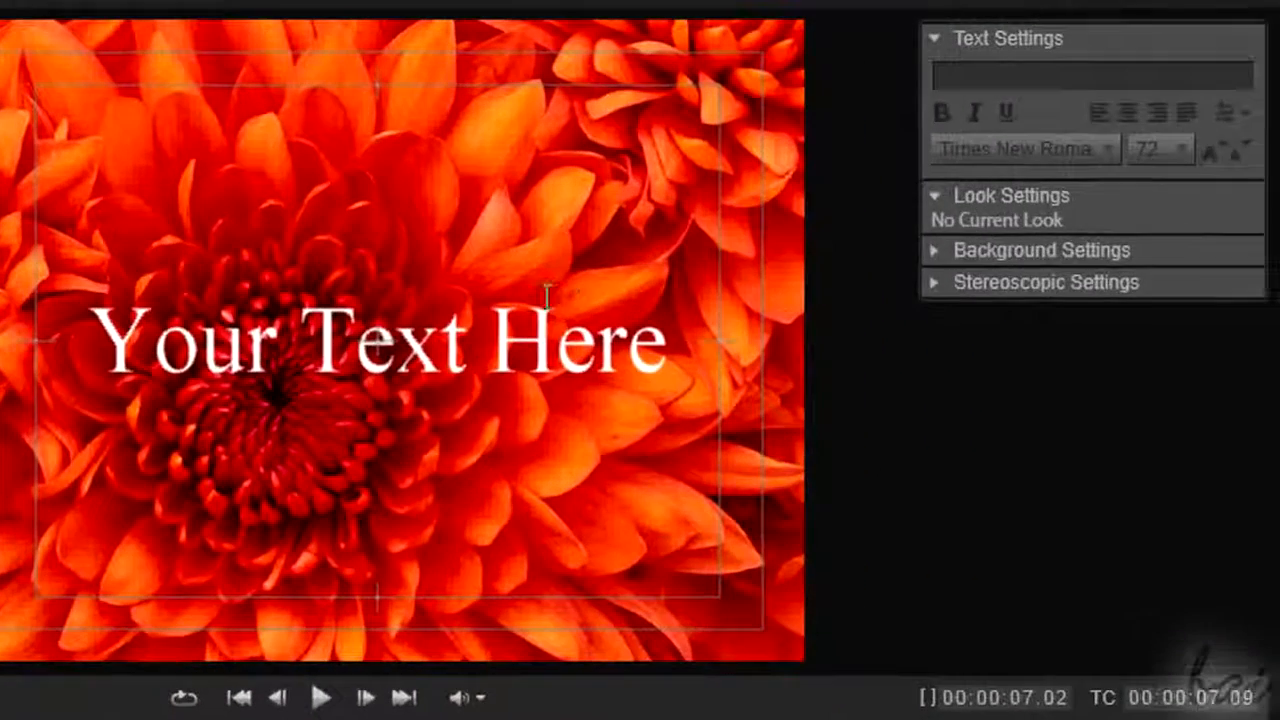
Select the title text and look into its Background Settings and Stereoscopic Settings.
click(1035, 289)
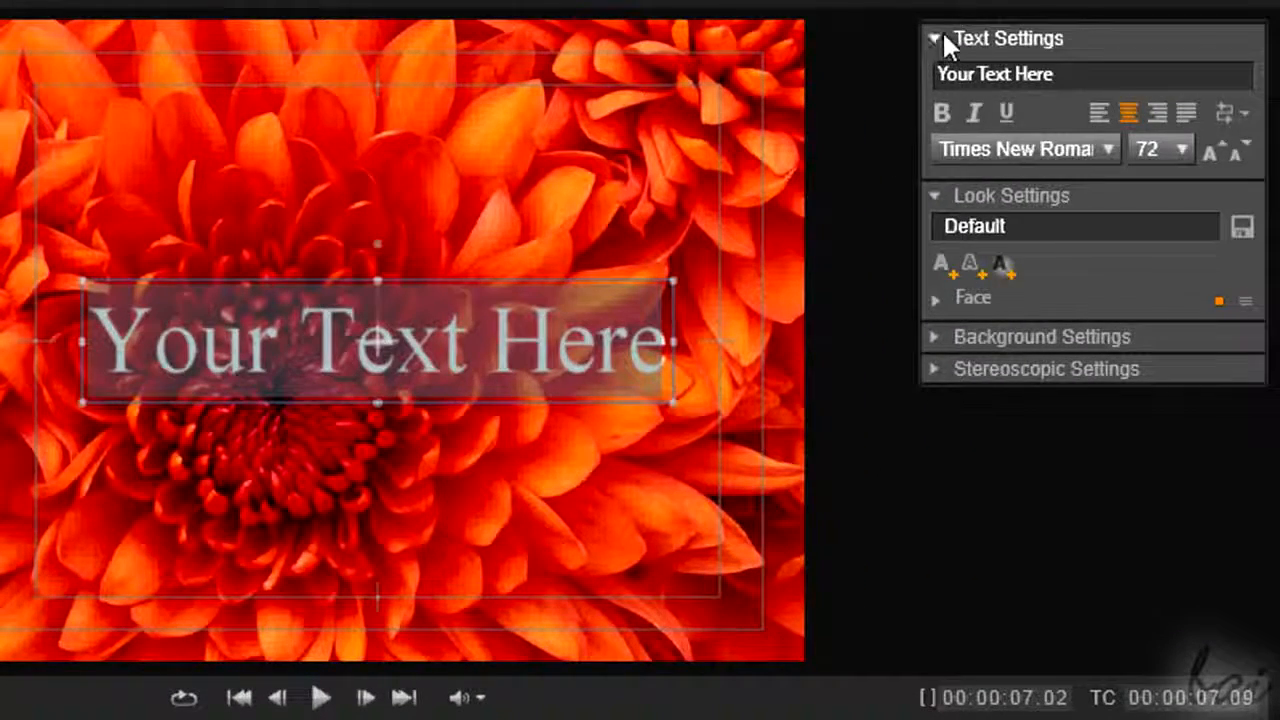
click(939, 340)
click(939, 337)
click(934, 369)
click(937, 369)
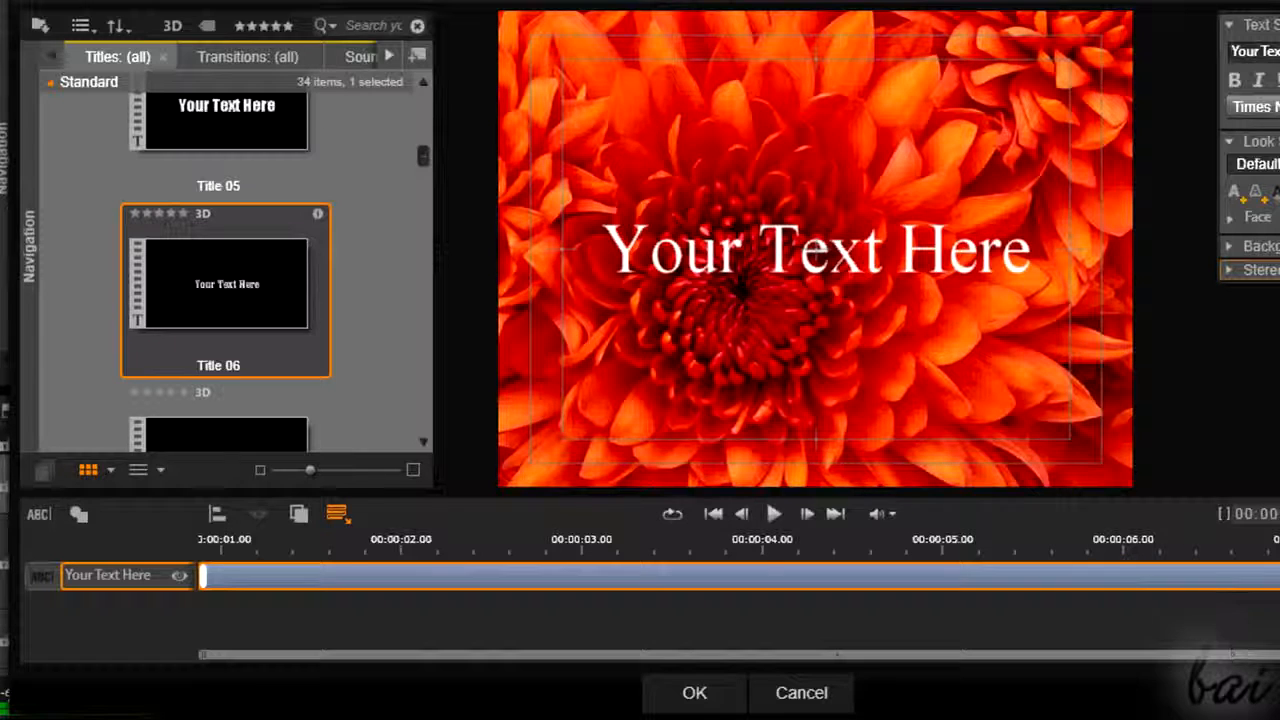
drag(203, 655, 1276, 660)
drag(1243, 655, 620, 655)
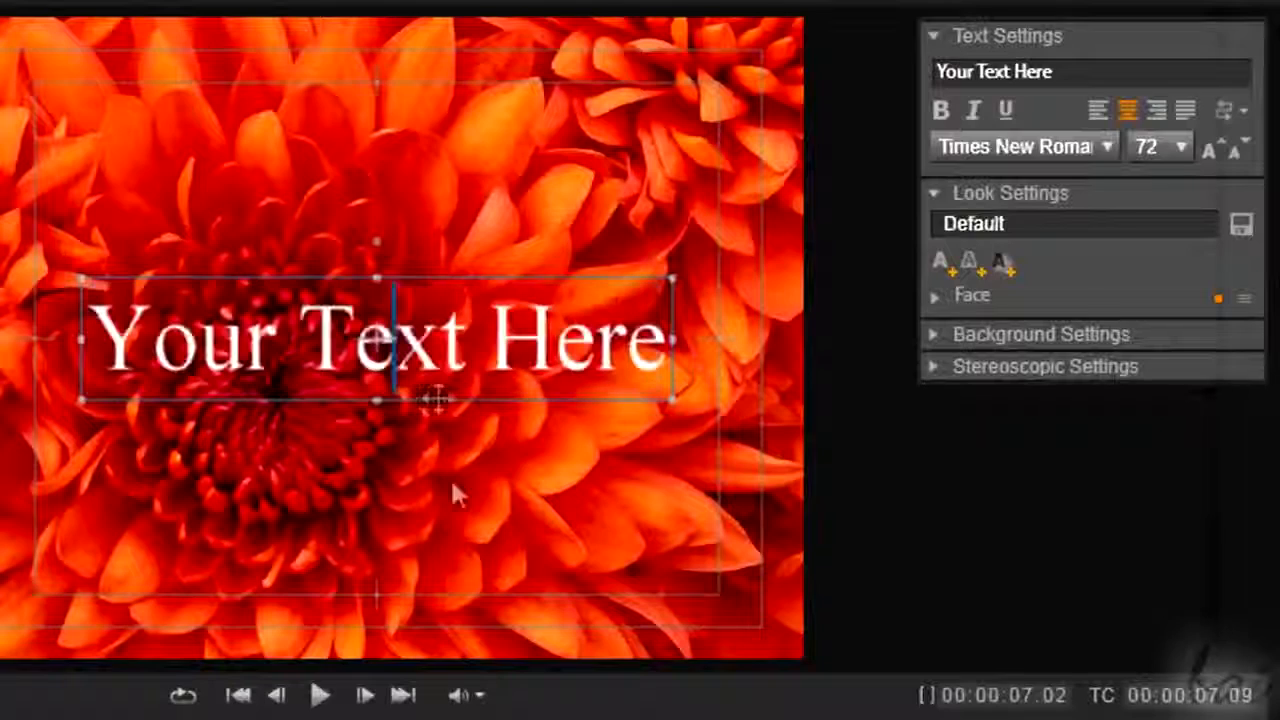
Replace the title's placeholder text with "My favorite flower".
click(872, 378)
click(562, 340)
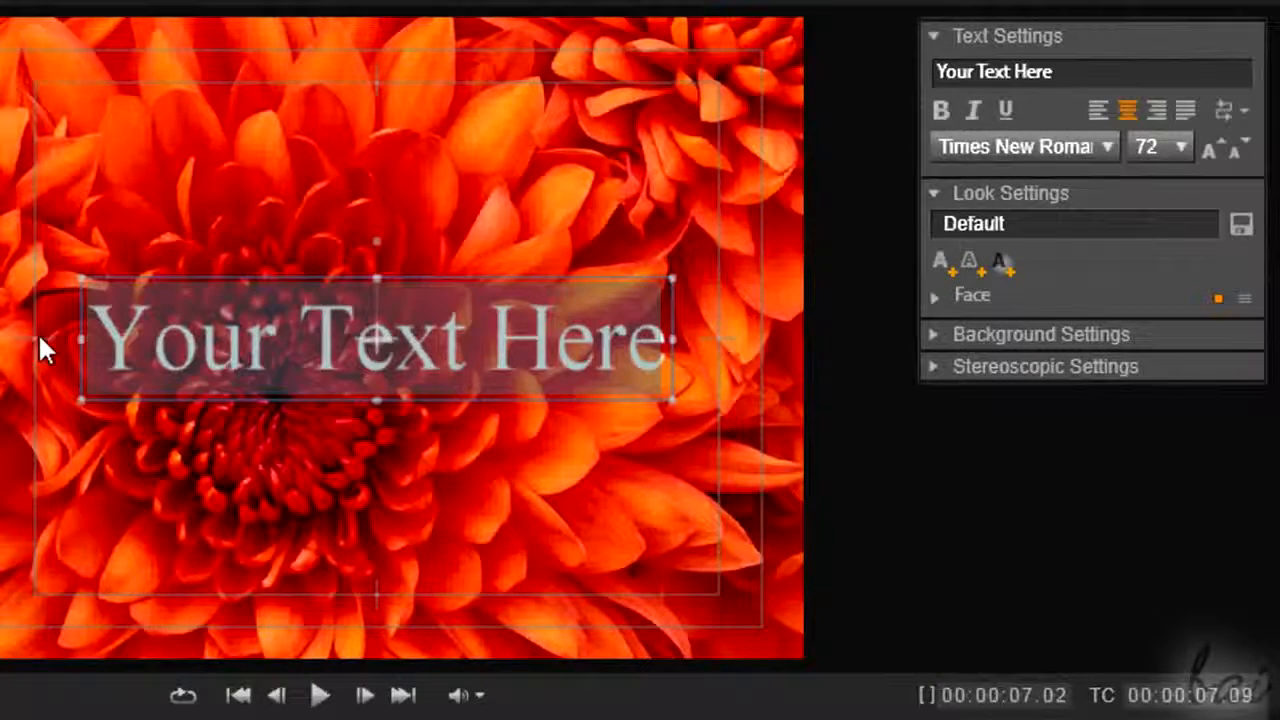
text(My fav)
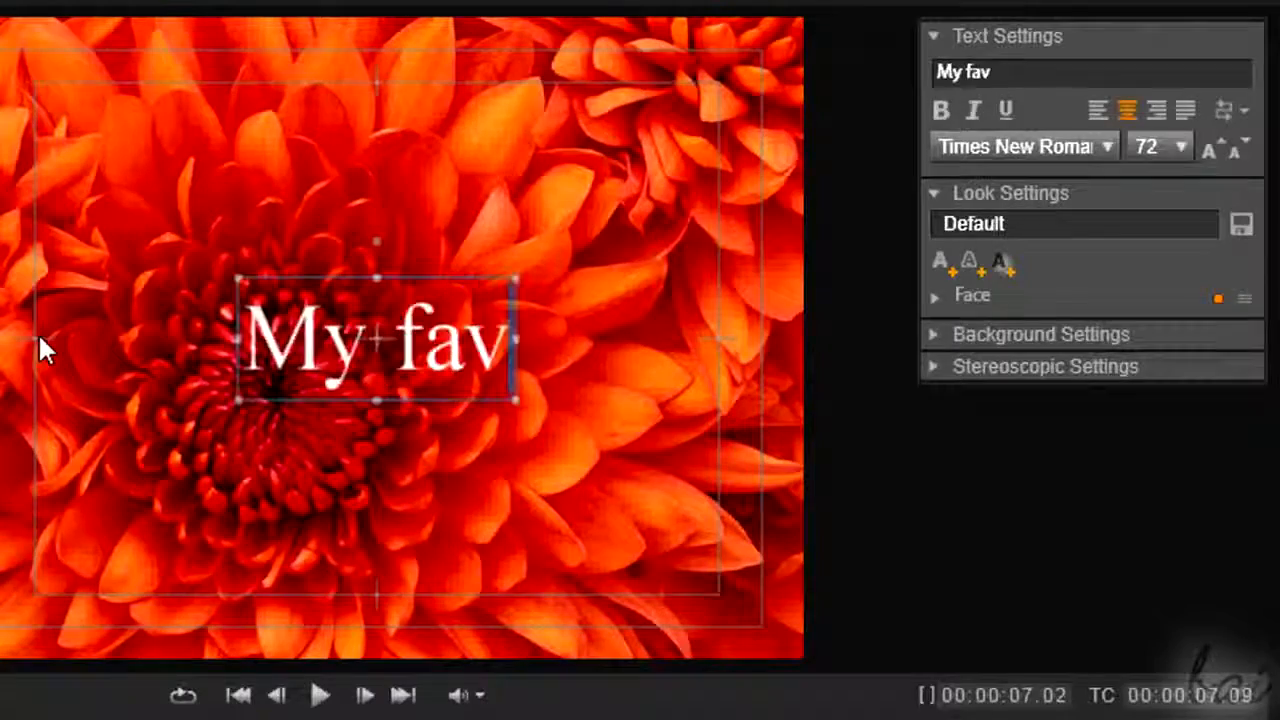
text(orite flow)
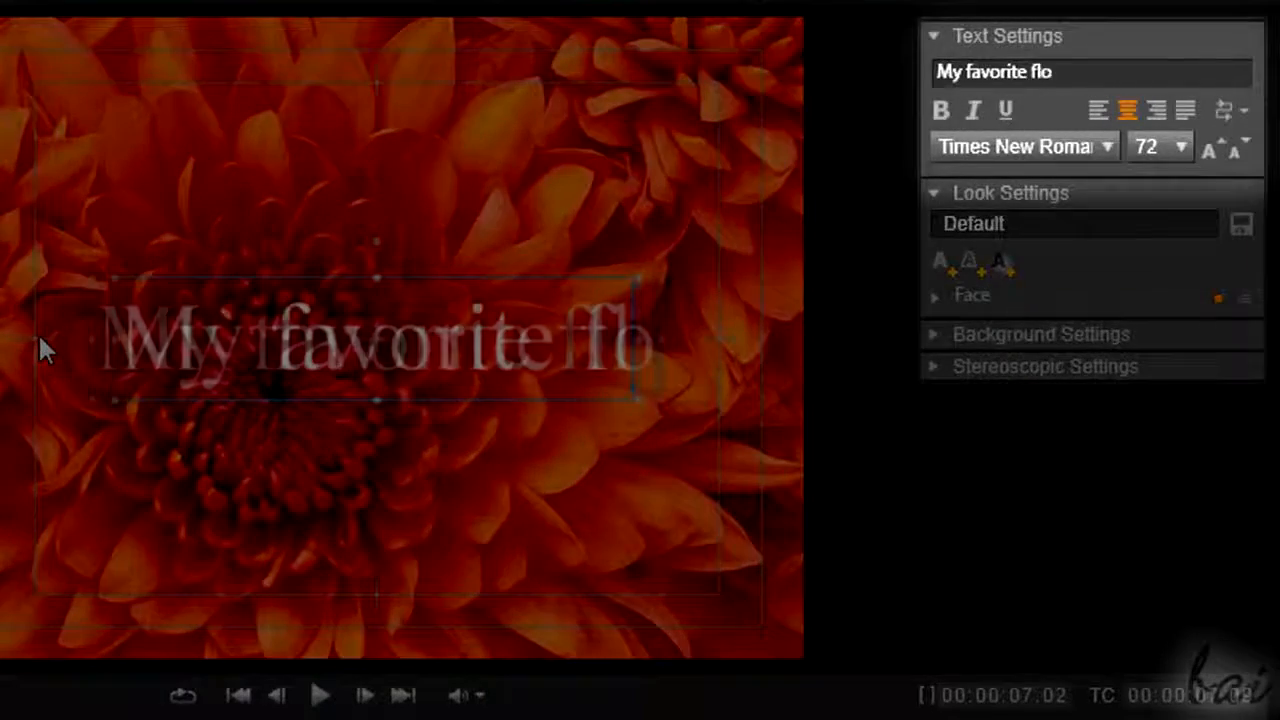
text(er)
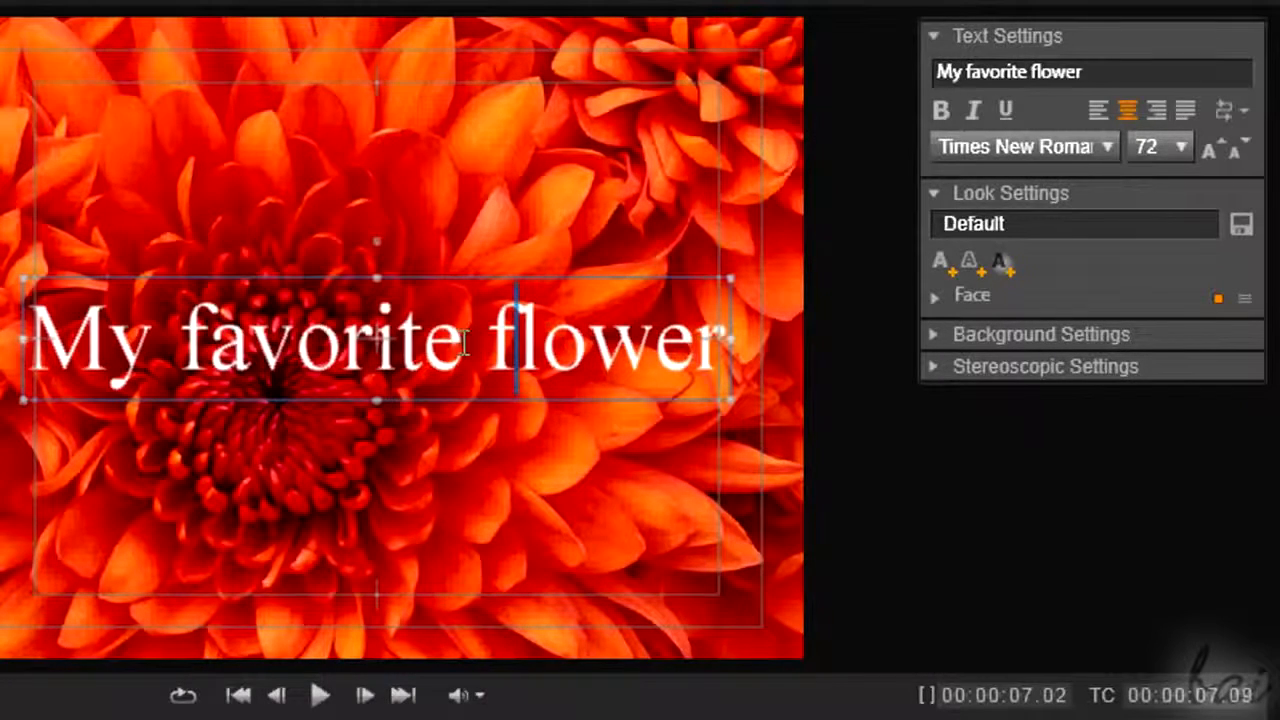
Change the font of the word "favorite" in the title to Alibi.
drag(464, 342, 193, 352)
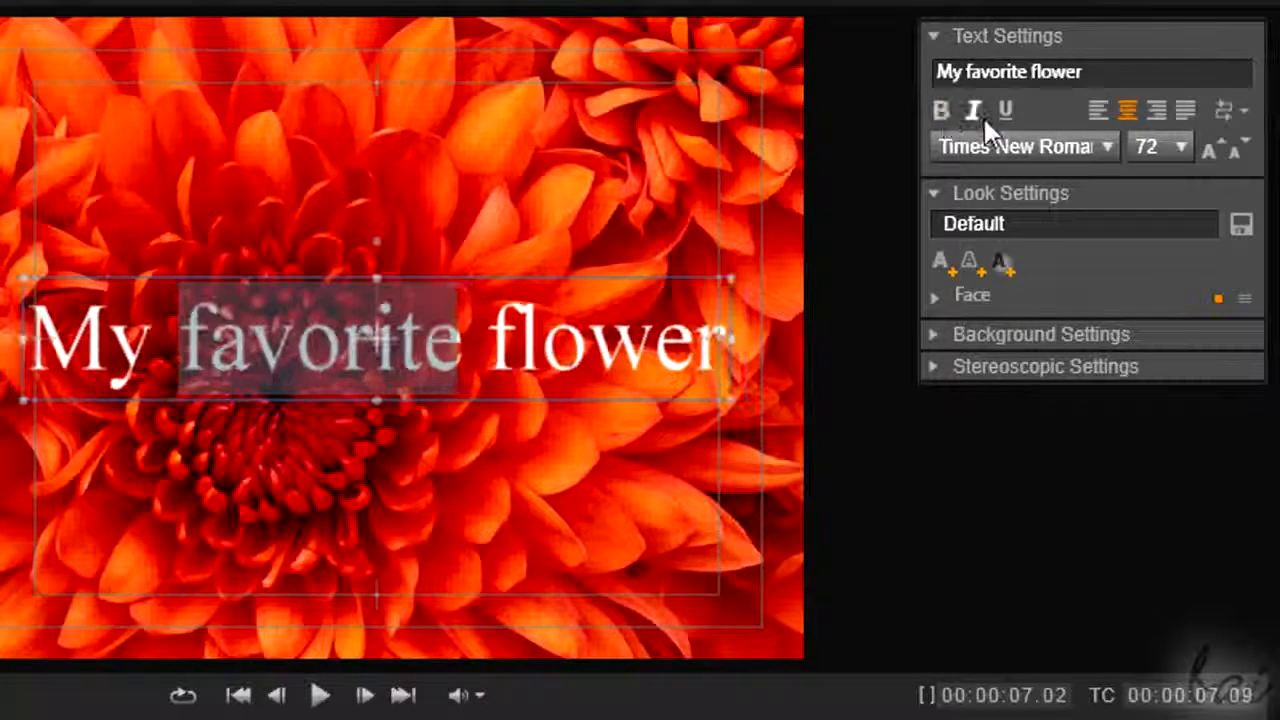
click(1106, 149)
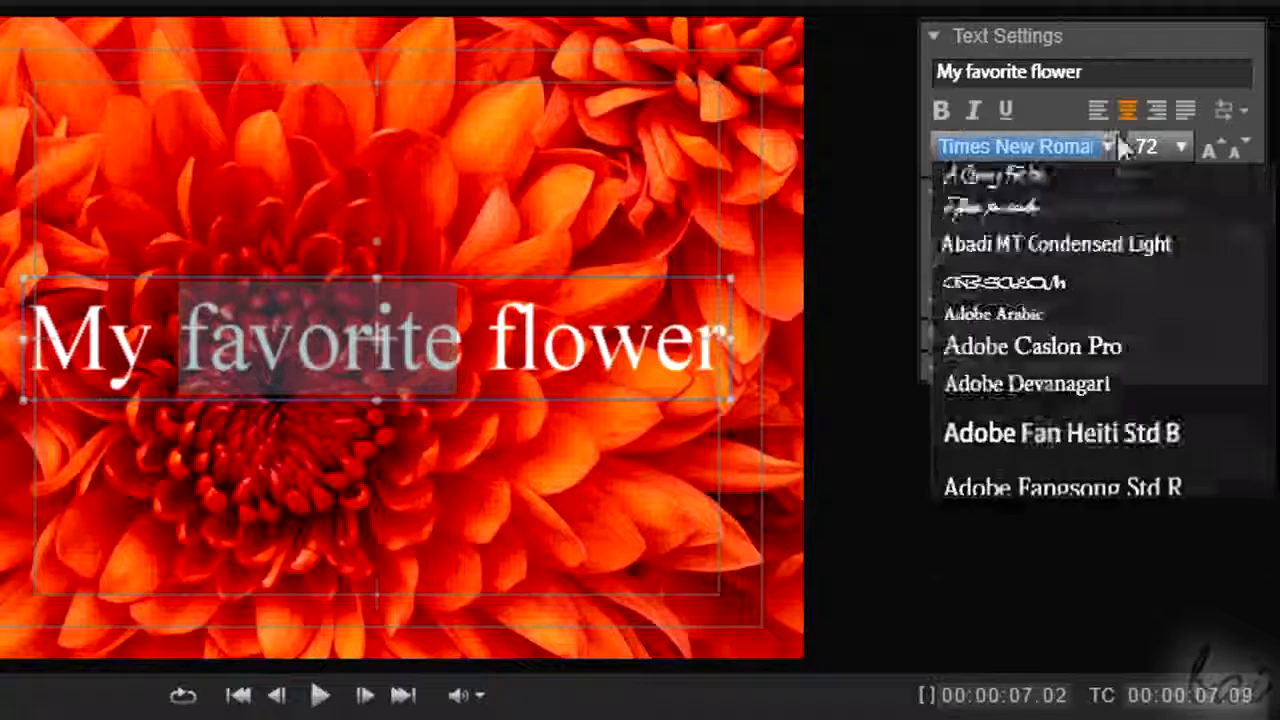
scroll(1045, 248, down, 3)
click(1100, 225)
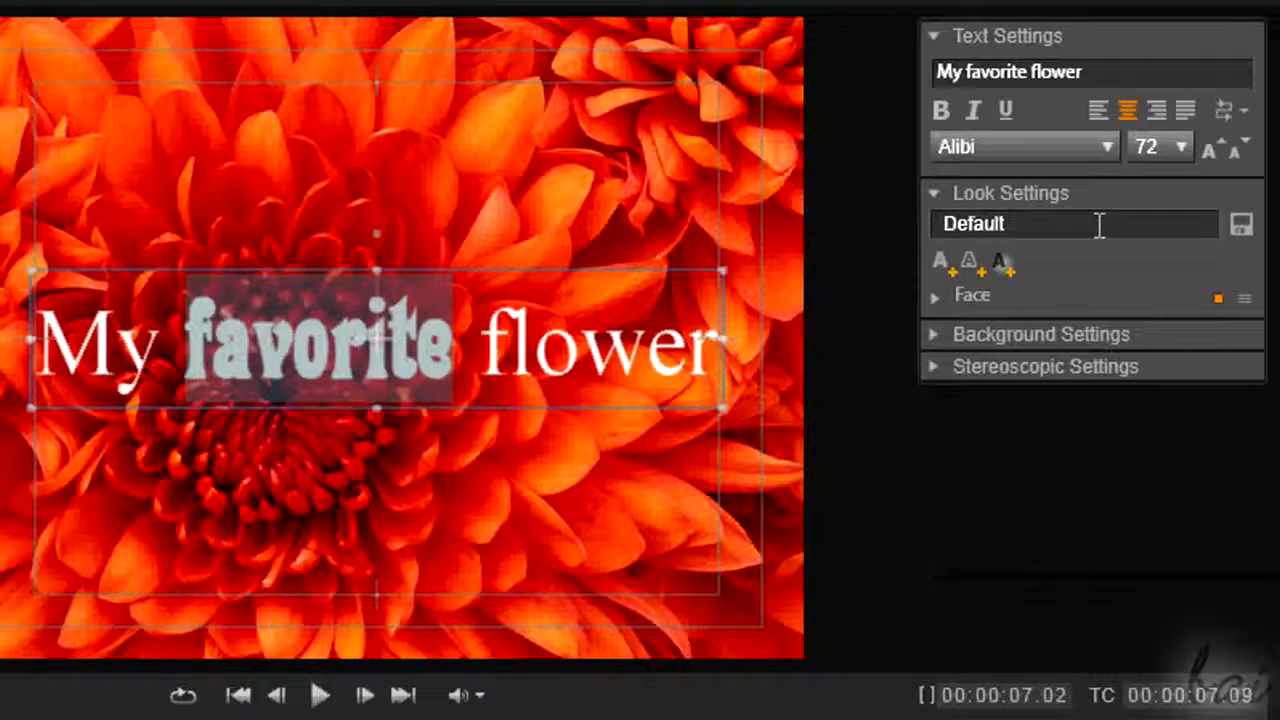
Set the font size of "favorite" to 60 and try justified alignment before restoring centre alignment.
click(440, 305)
double_click(446, 318)
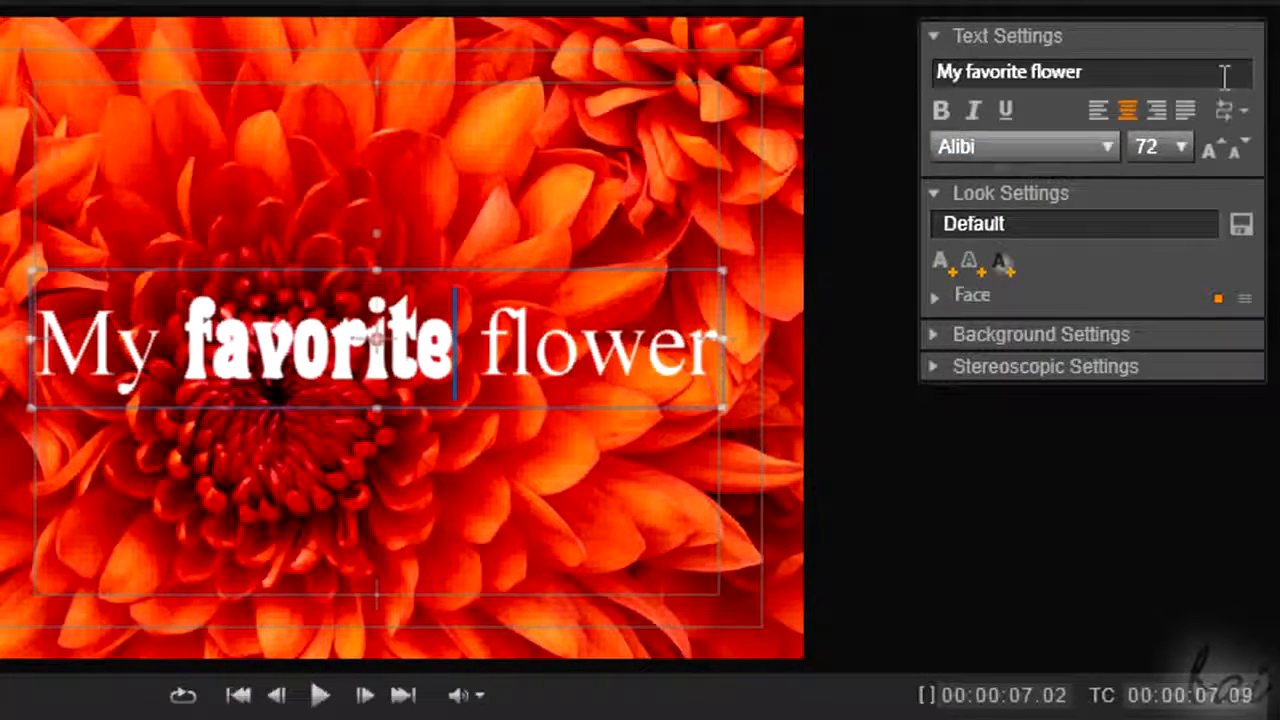
click(1183, 147)
scroll(1150, 450, down, 3)
click(1155, 384)
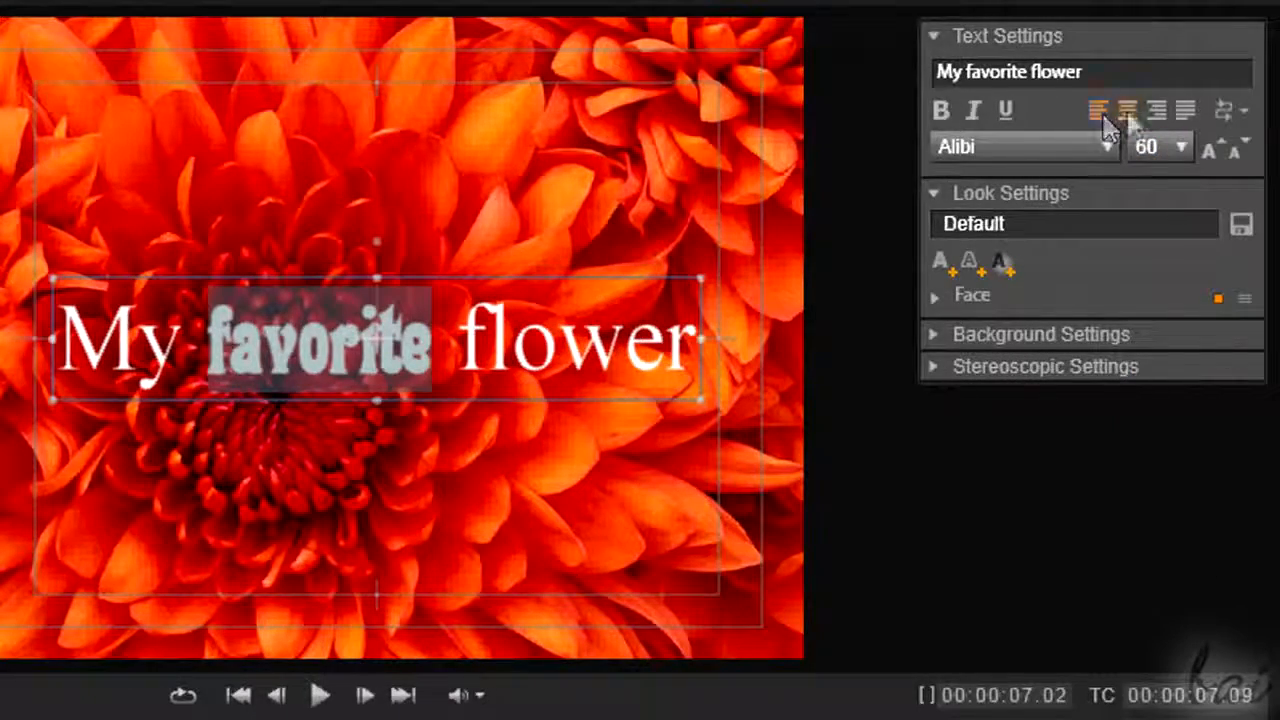
click(1185, 111)
click(1127, 109)
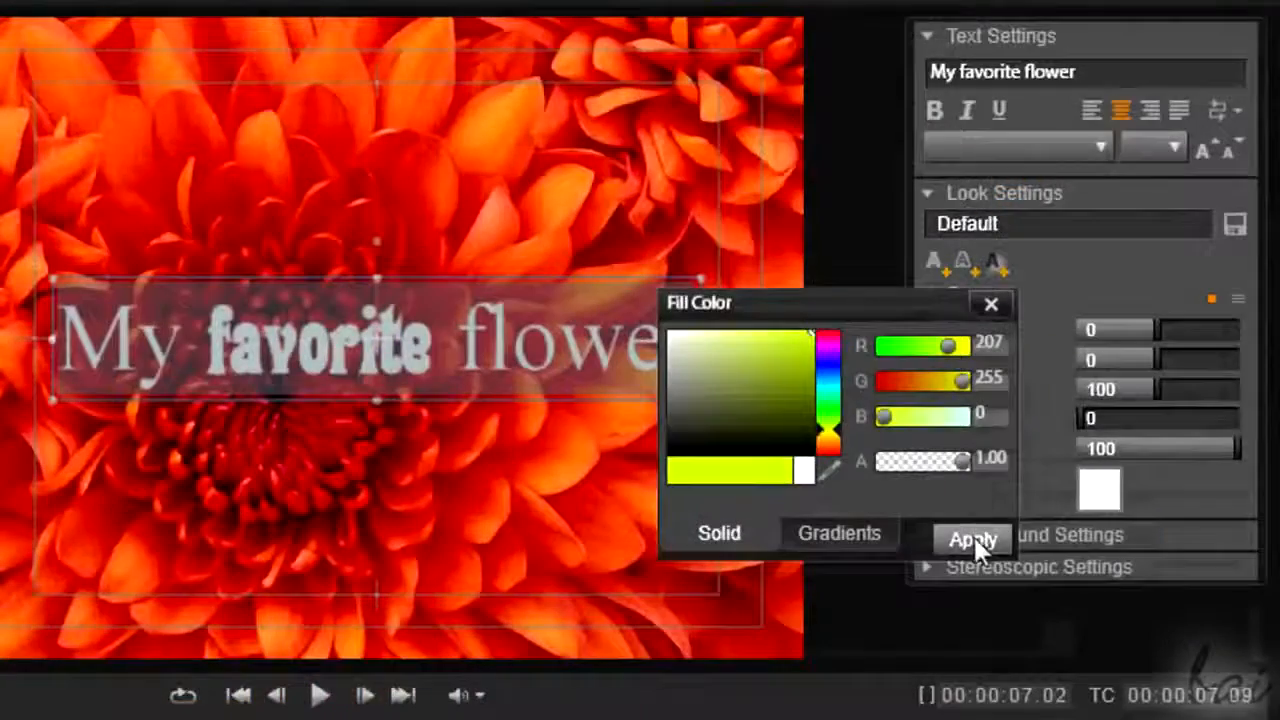
Try a yellow-green edge and a yellow-green shadow with OffsetX 3 and Blur 15 on the title text.
click(974, 537)
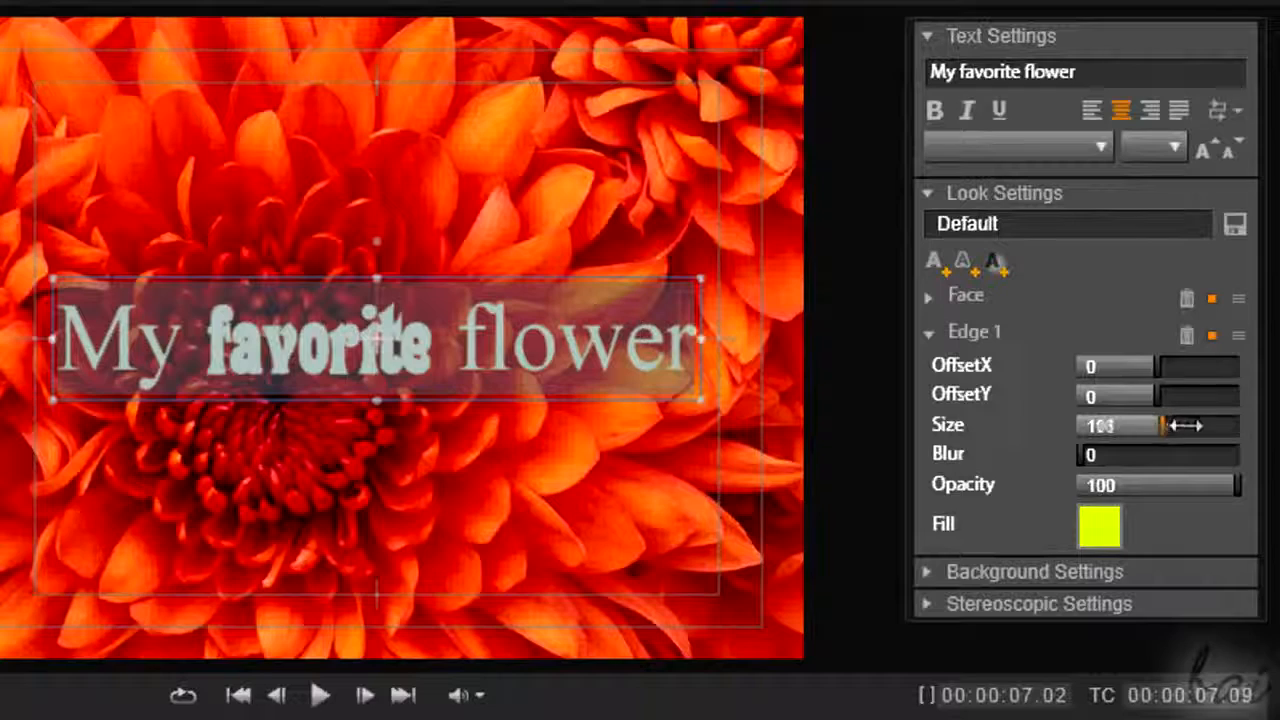
drag(1185, 425, 1194, 423)
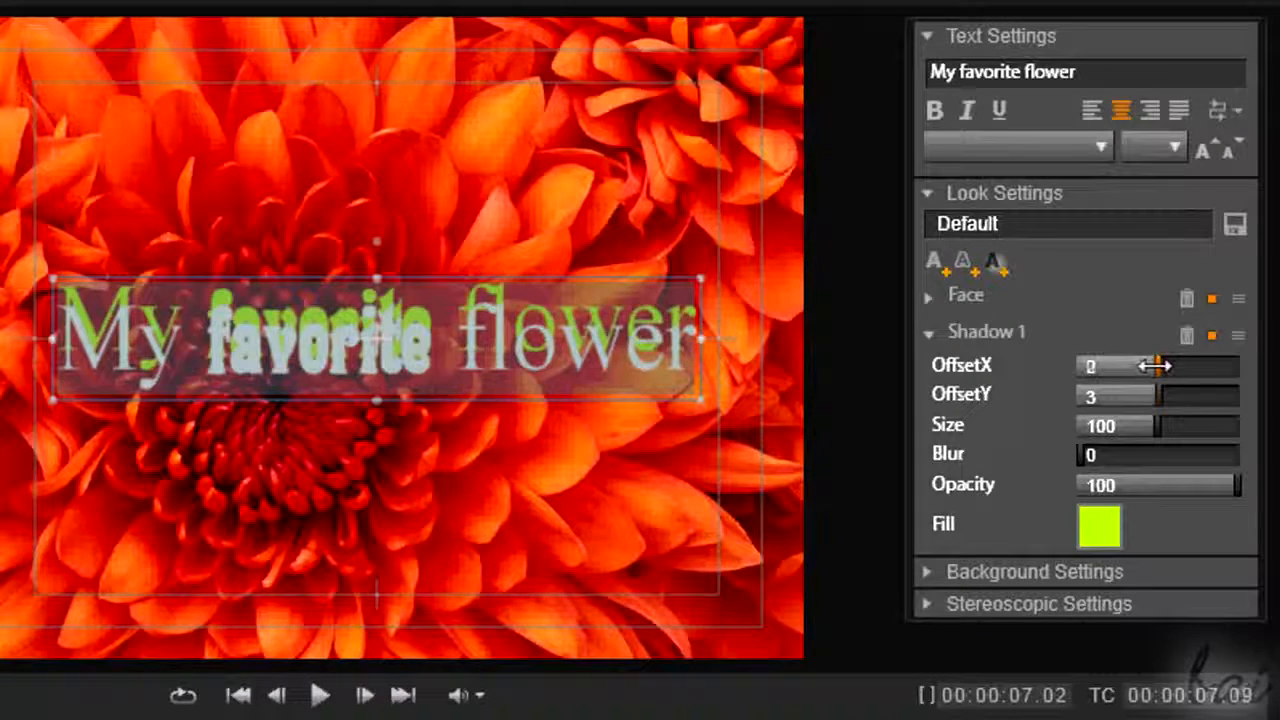
drag(1149, 366, 1155, 366)
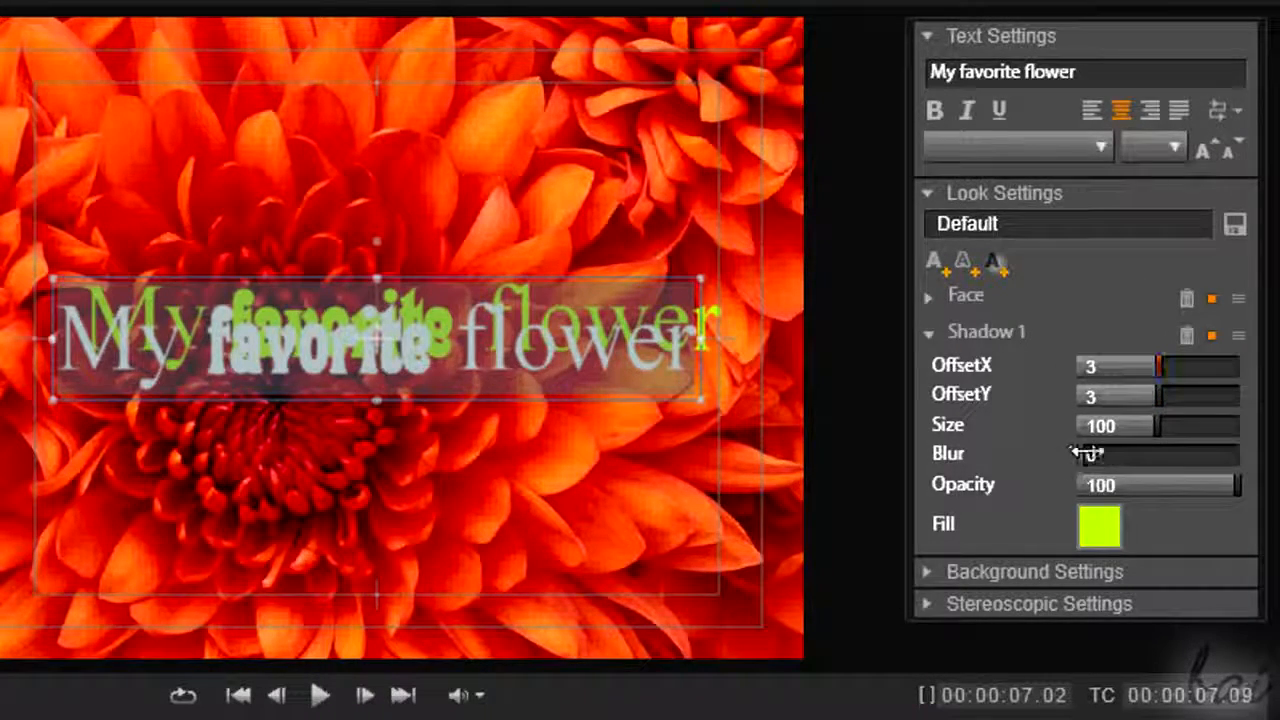
drag(1095, 453, 1130, 453)
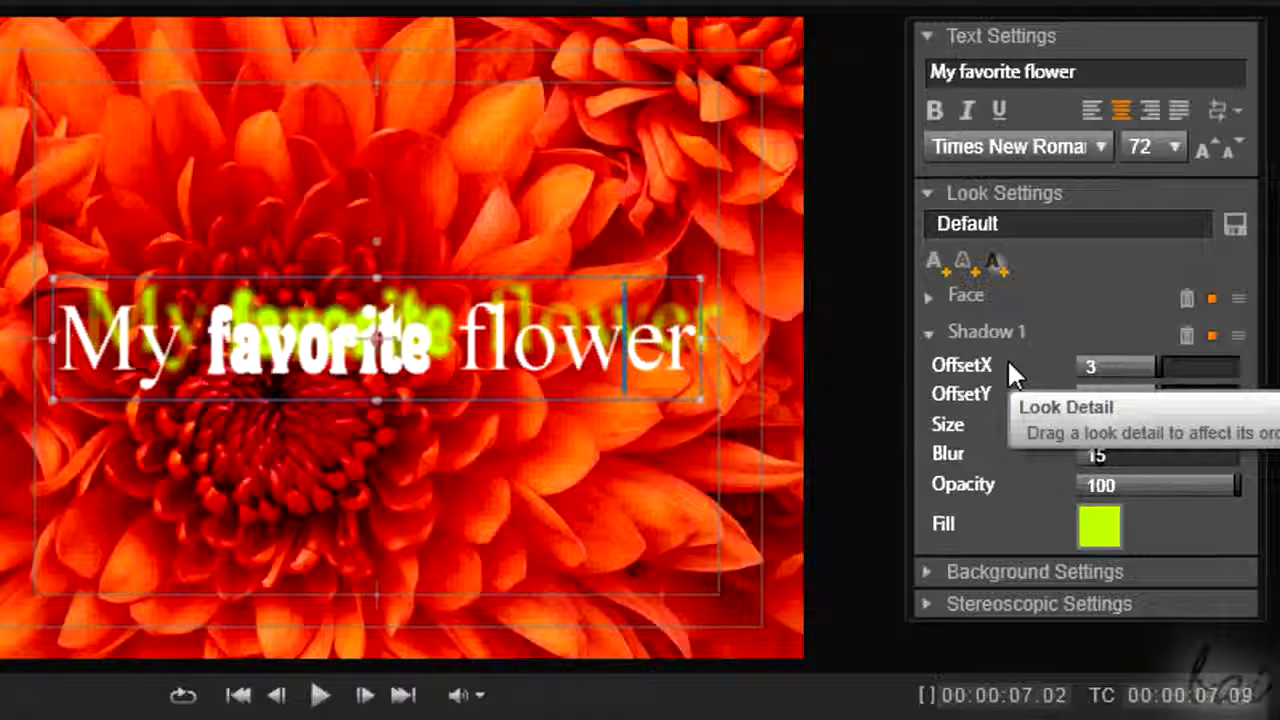
key(ctrl+z)
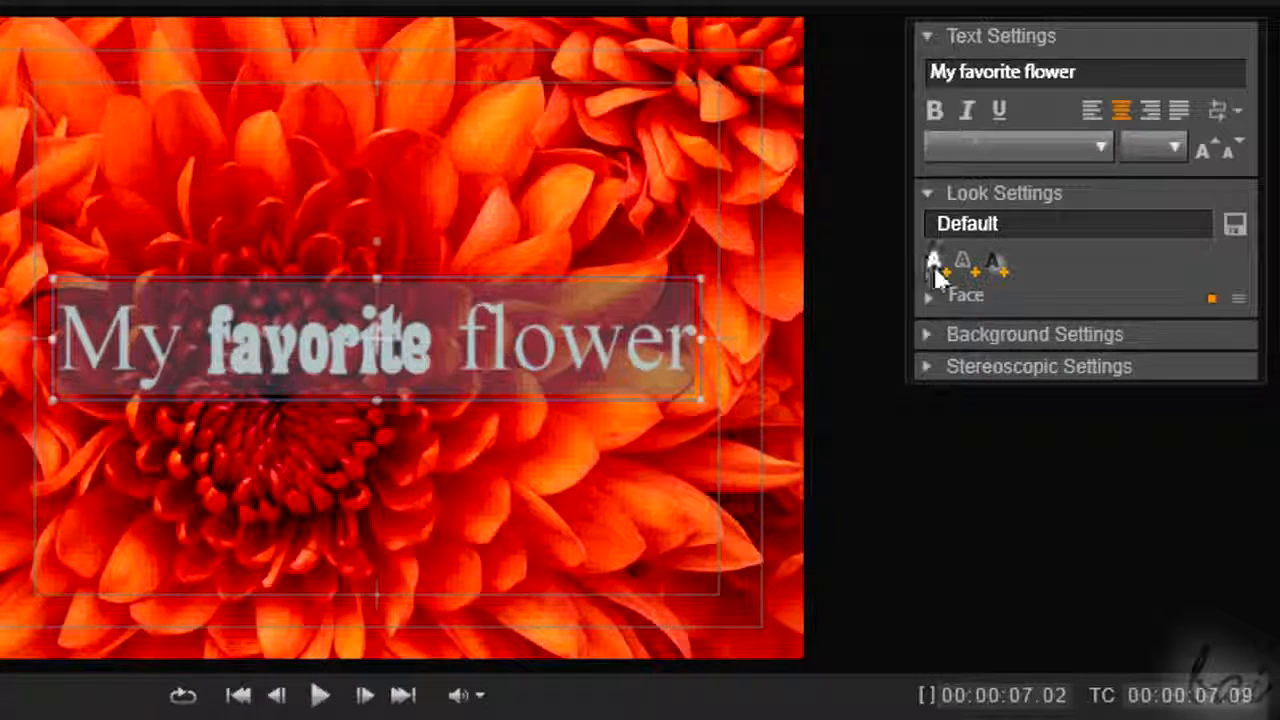
Switch the text face off and back on, and give it a yellow-green fill with an opacity of 55.7.
click(933, 263)
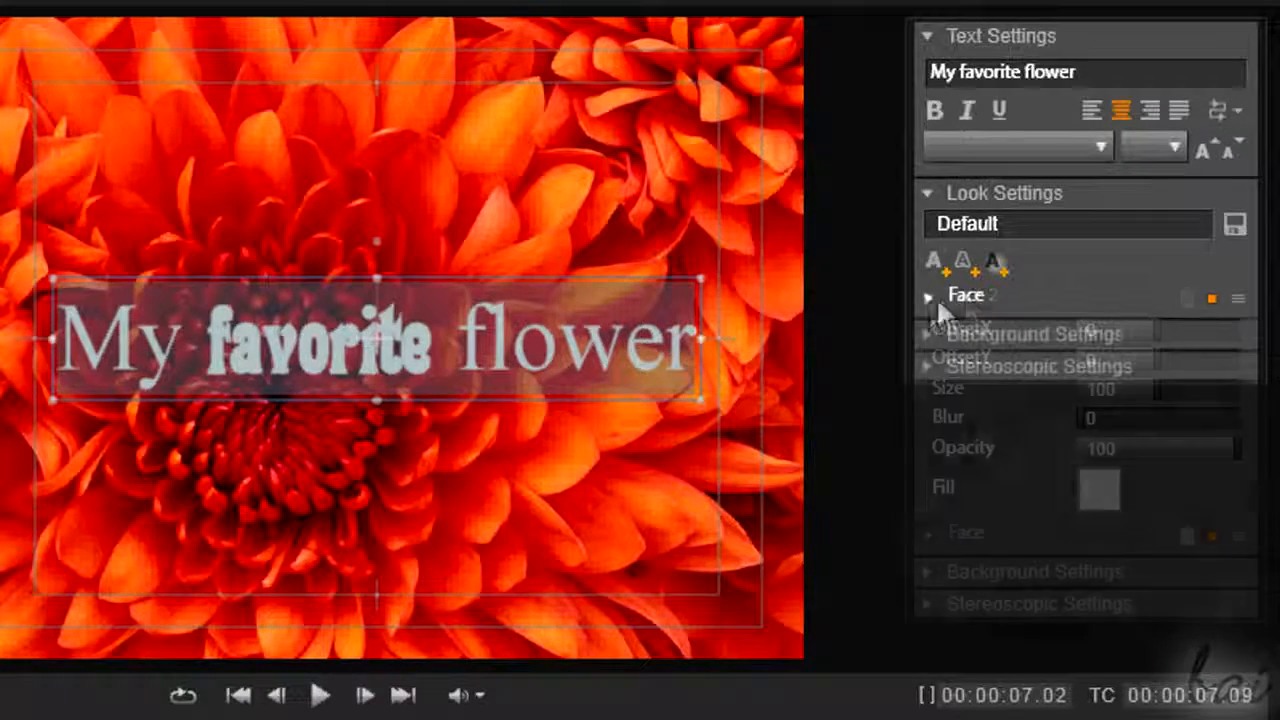
click(936, 297)
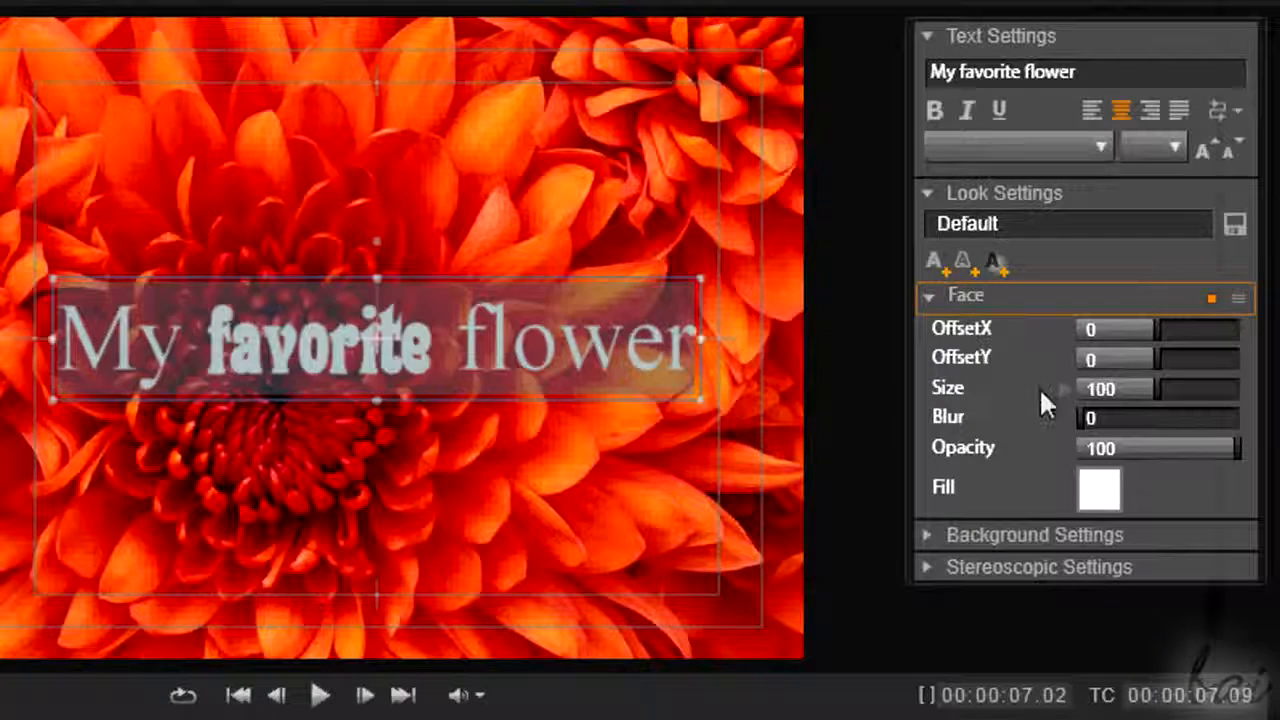
click(1212, 298)
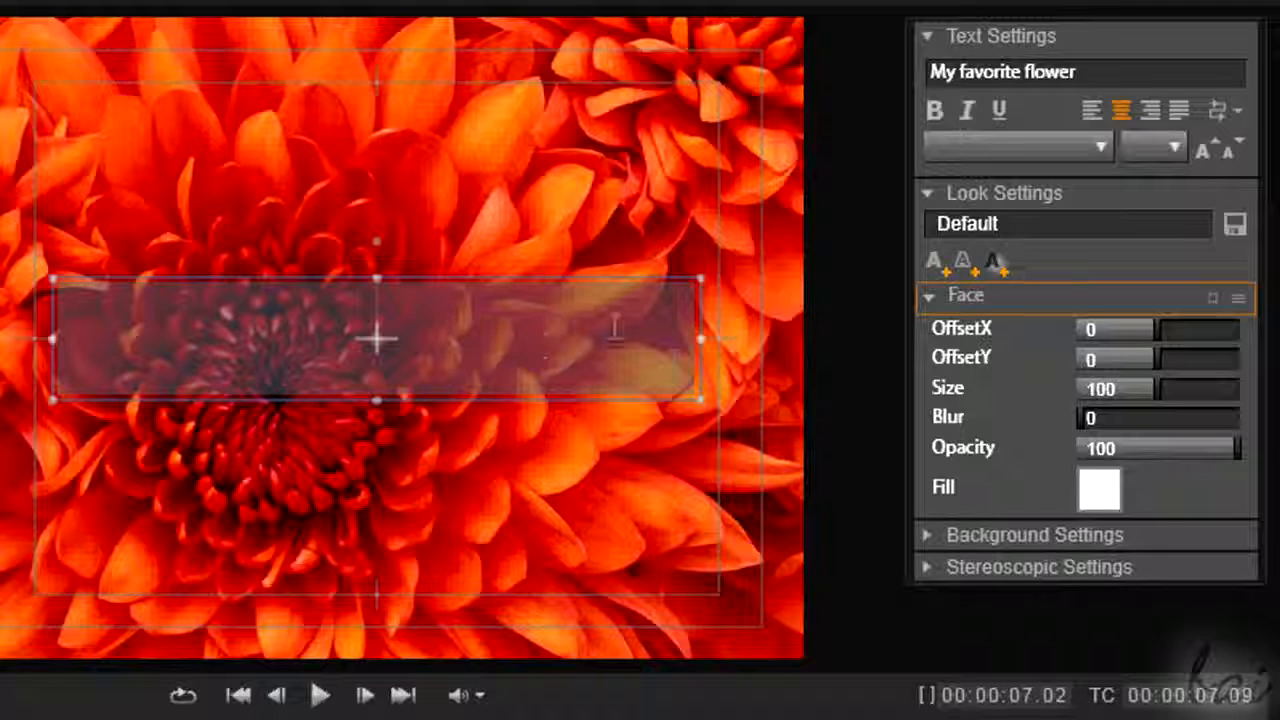
click(1211, 300)
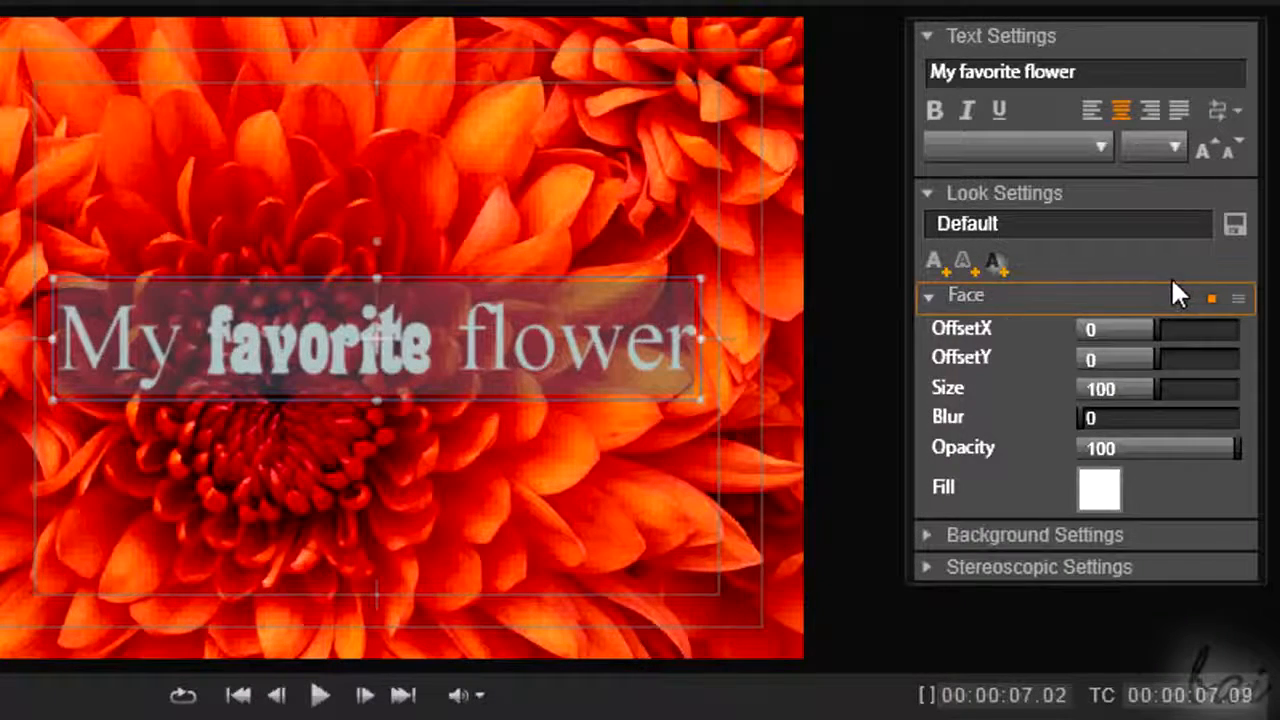
click(1103, 492)
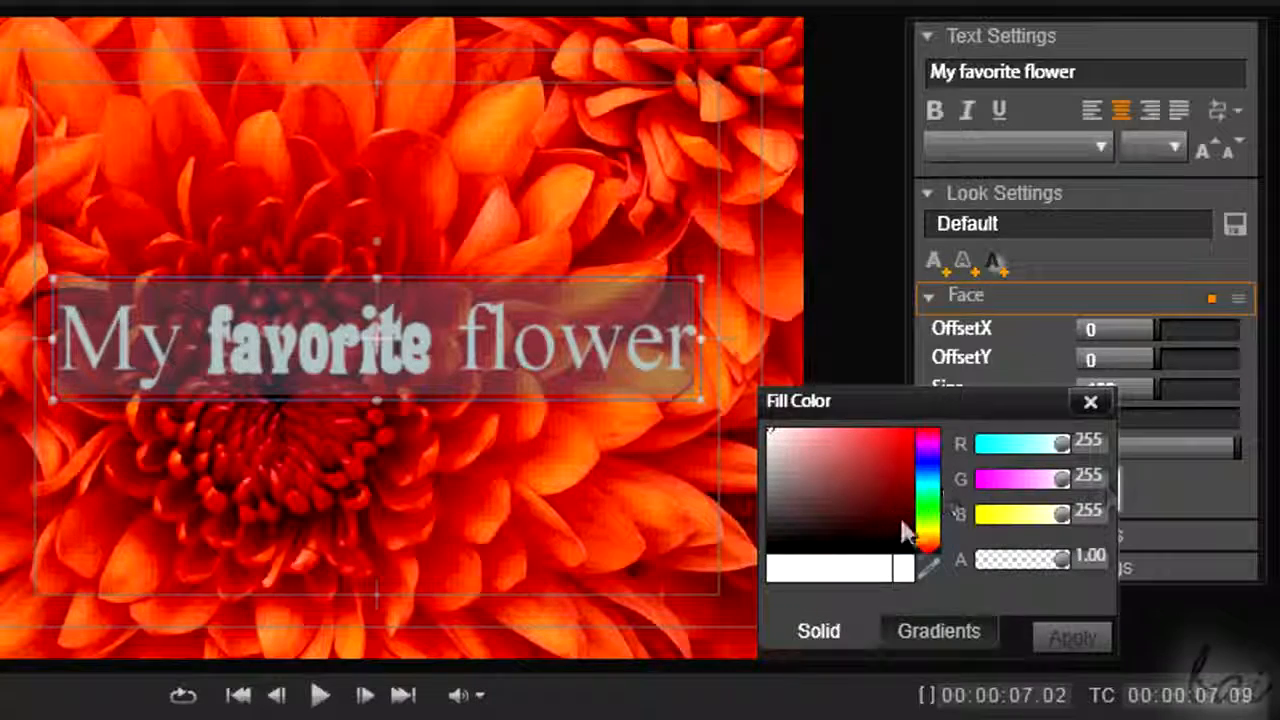
drag(926, 537, 903, 513)
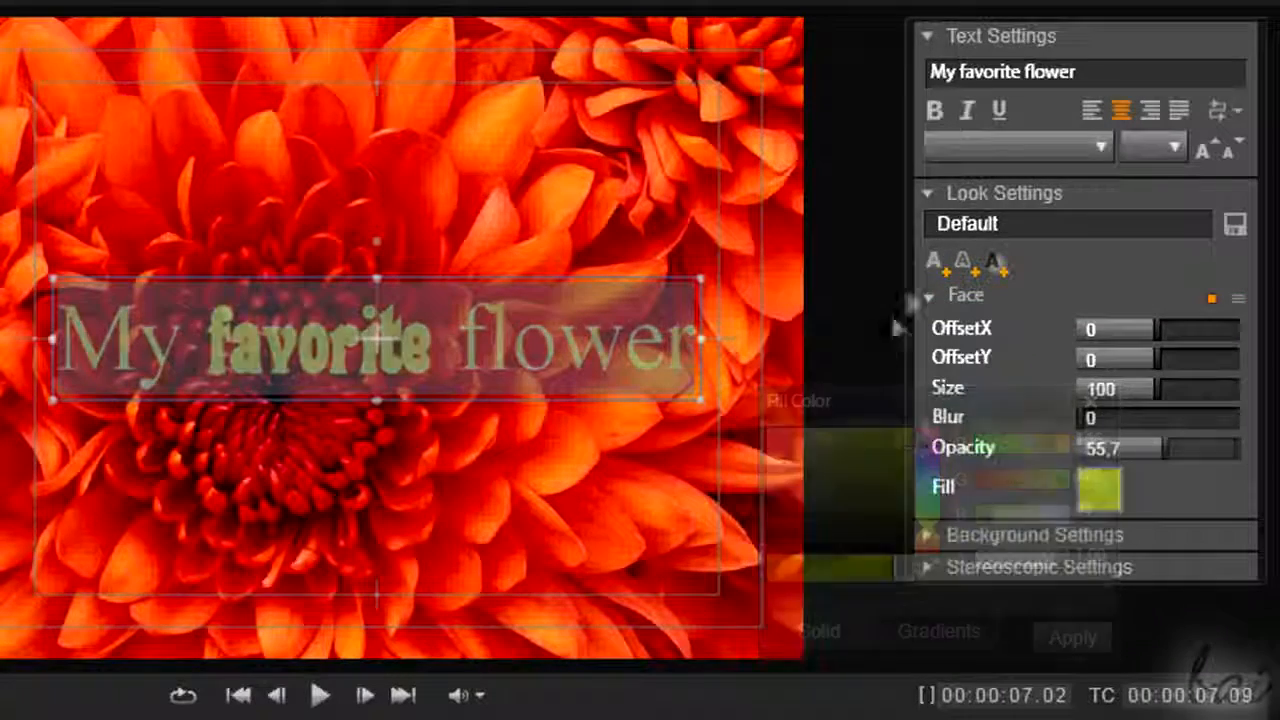
Add a second face with a blue-violet fill at 58.1 opacity, and raise the original face's opacity to 96.7.
click(935, 262)
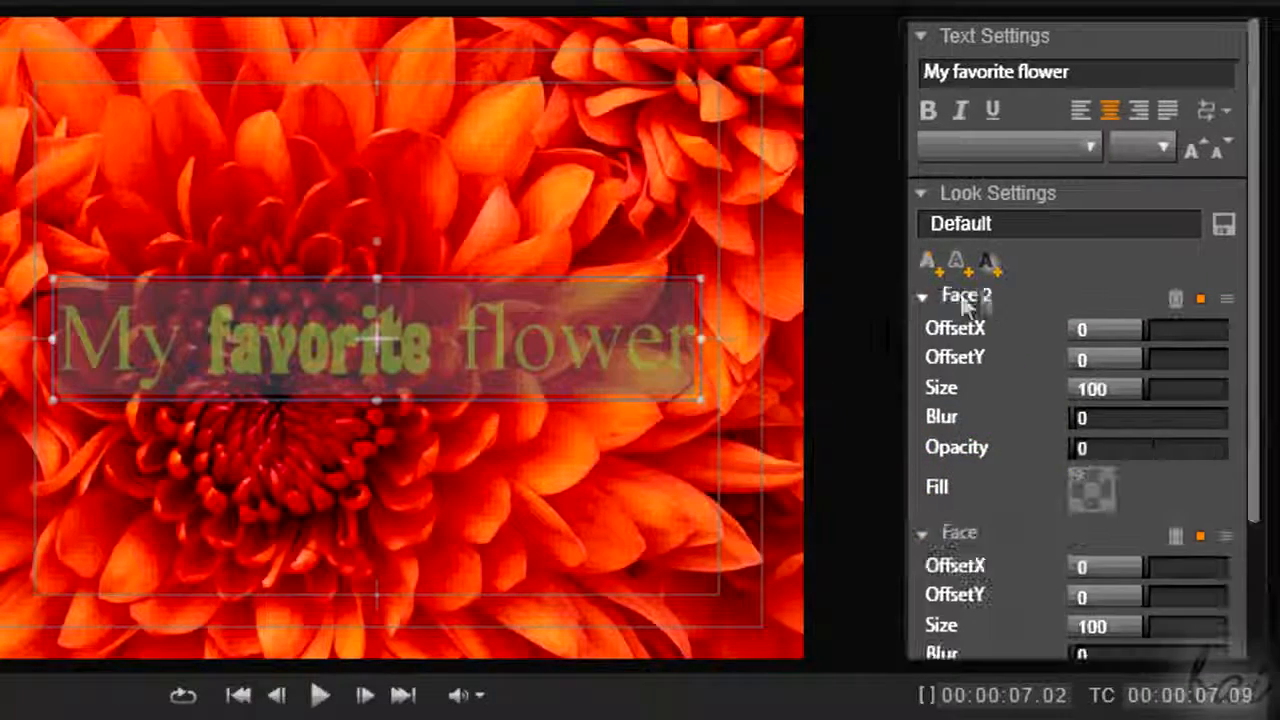
click(1100, 490)
drag(928, 532, 930, 466)
click(911, 430)
drag(983, 558, 1042, 558)
click(1058, 631)
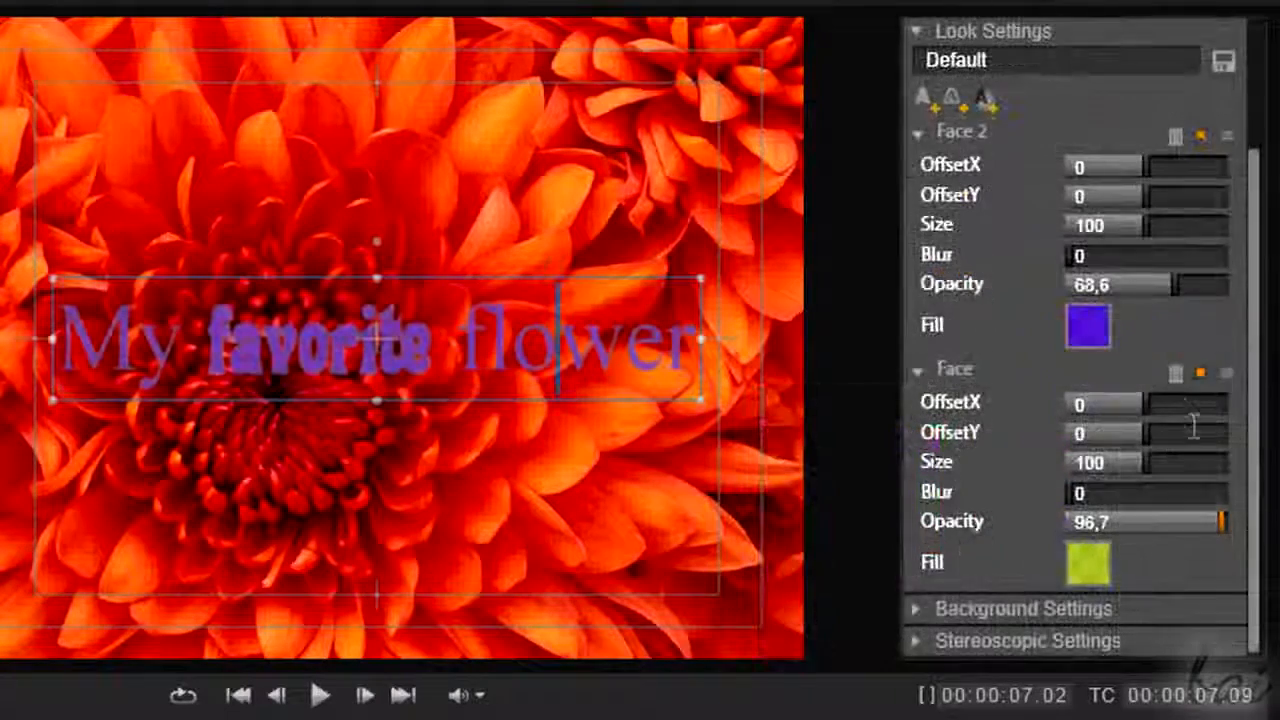
mouse_move(1125, 284)
mouse_down()
mouse_move(1045, 284)
mouse_move(1181, 293)
mouse_move(1137, 290)
mouse_up()
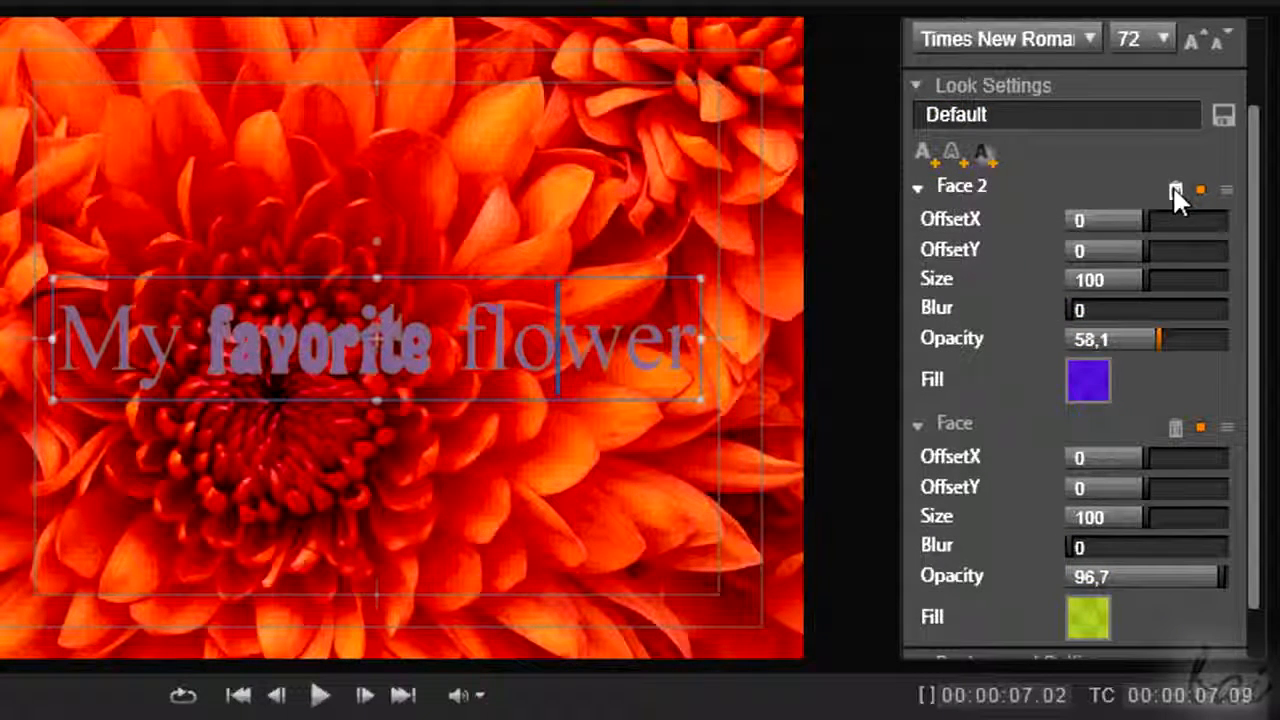
Try the visibility switch of Face 2 and delete that second face from the text look.
click(1202, 190)
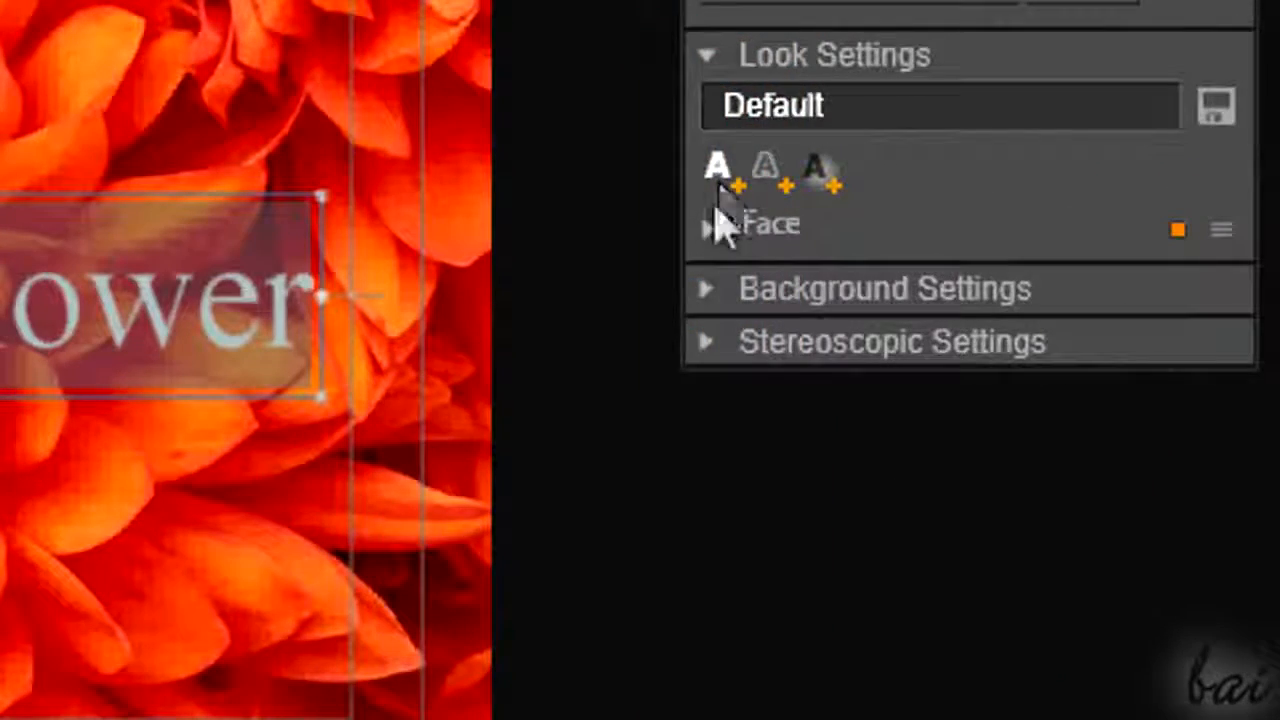
click(714, 245)
click(709, 228)
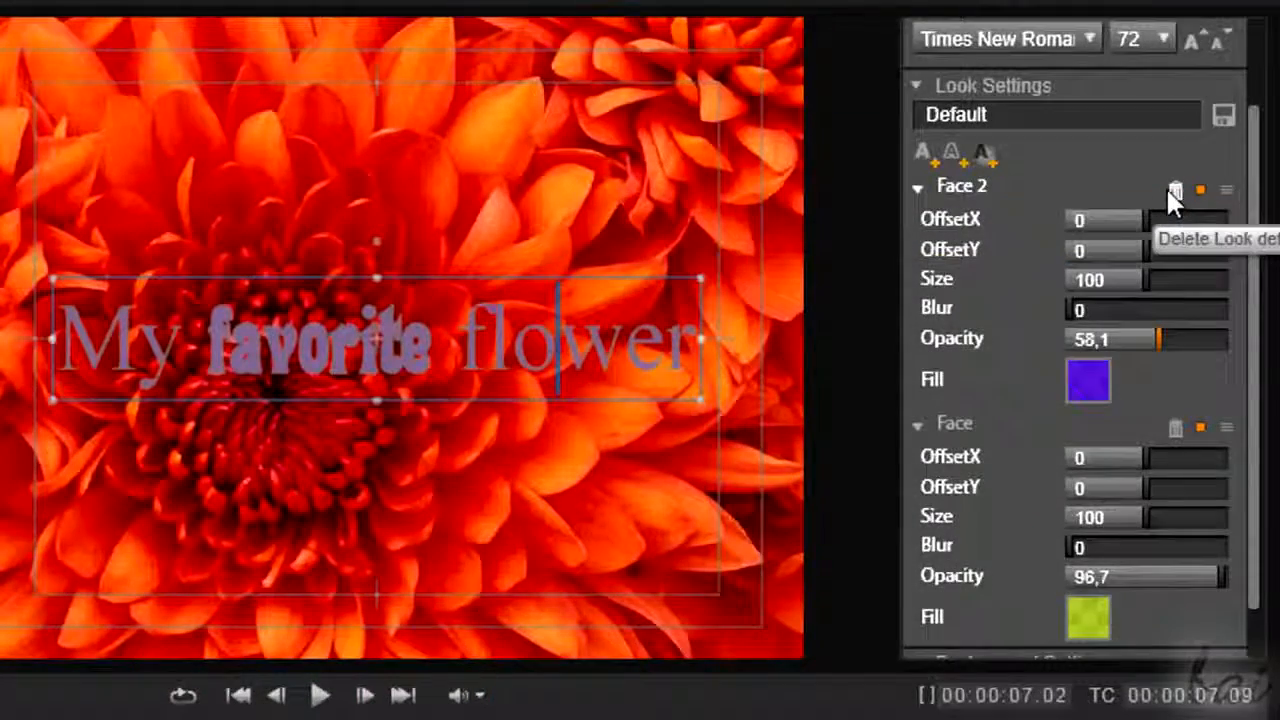
click(1166, 187)
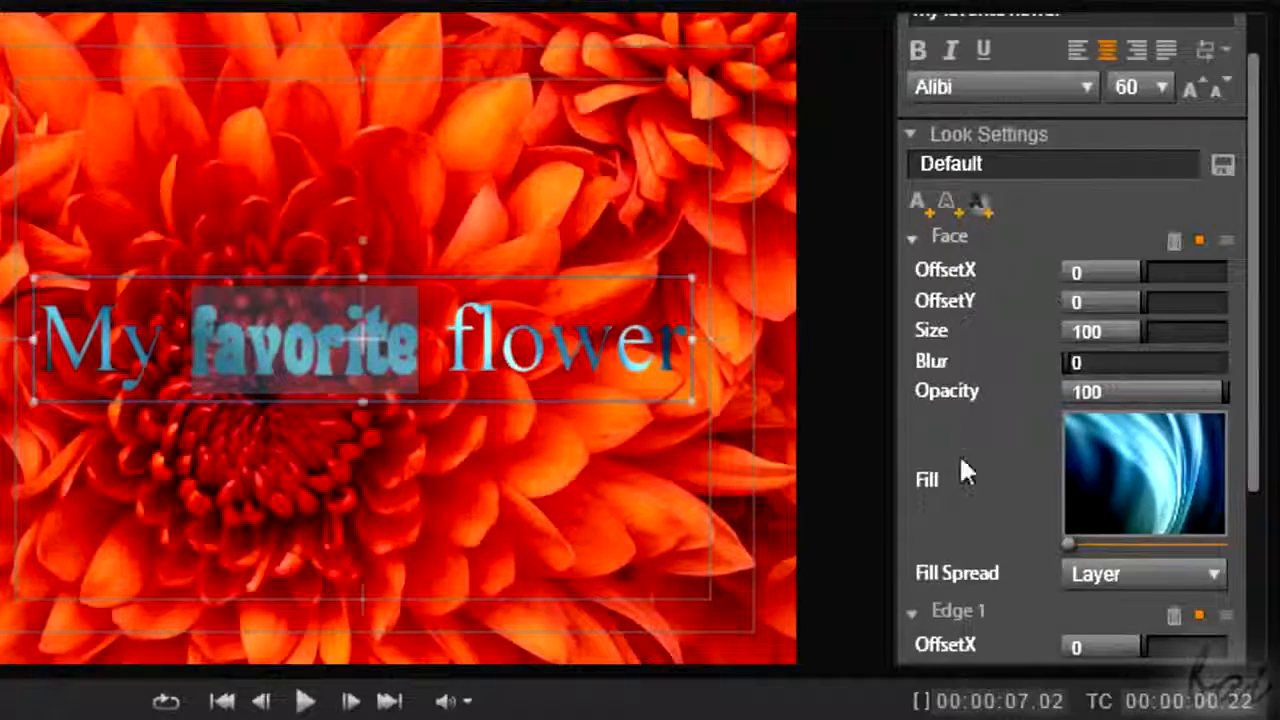
Set the face's fill to solid yellow with R 255, G 255, B 0 and an alpha of 1.00.
scroll(1029, 523, down, 5)
drag(1143, 407, 1137, 434)
click(1100, 490)
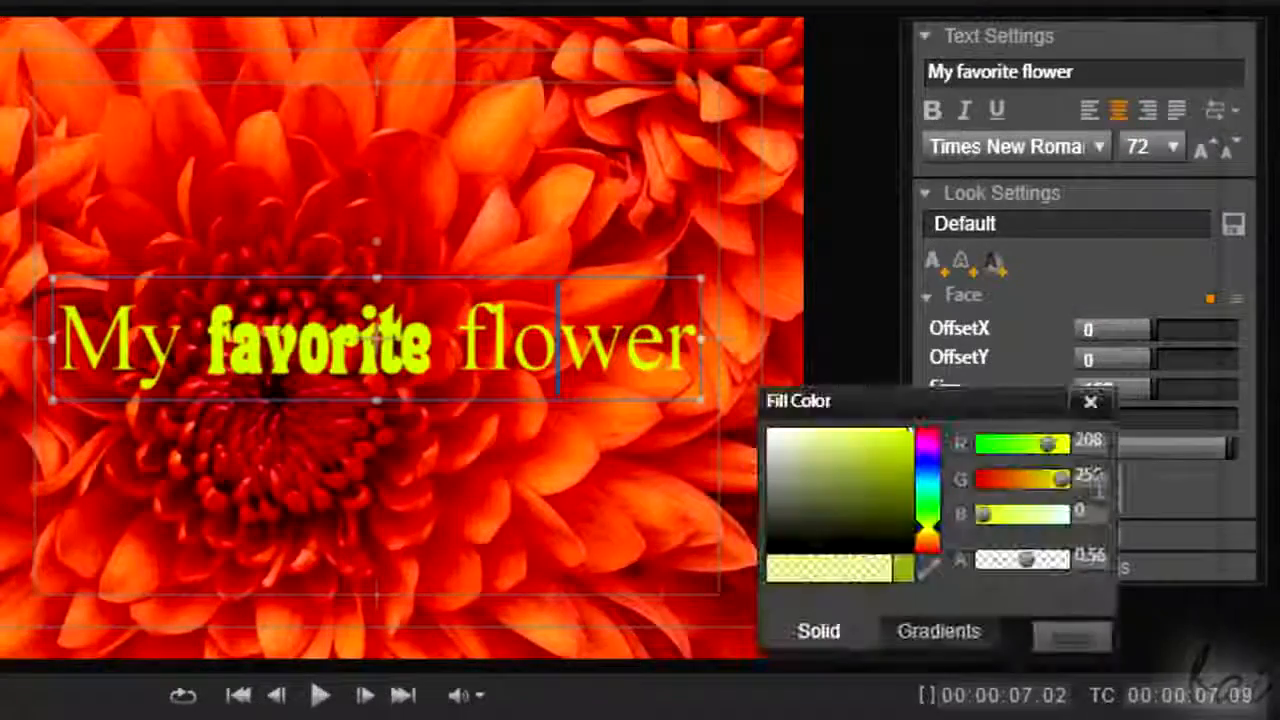
drag(843, 506, 935, 430)
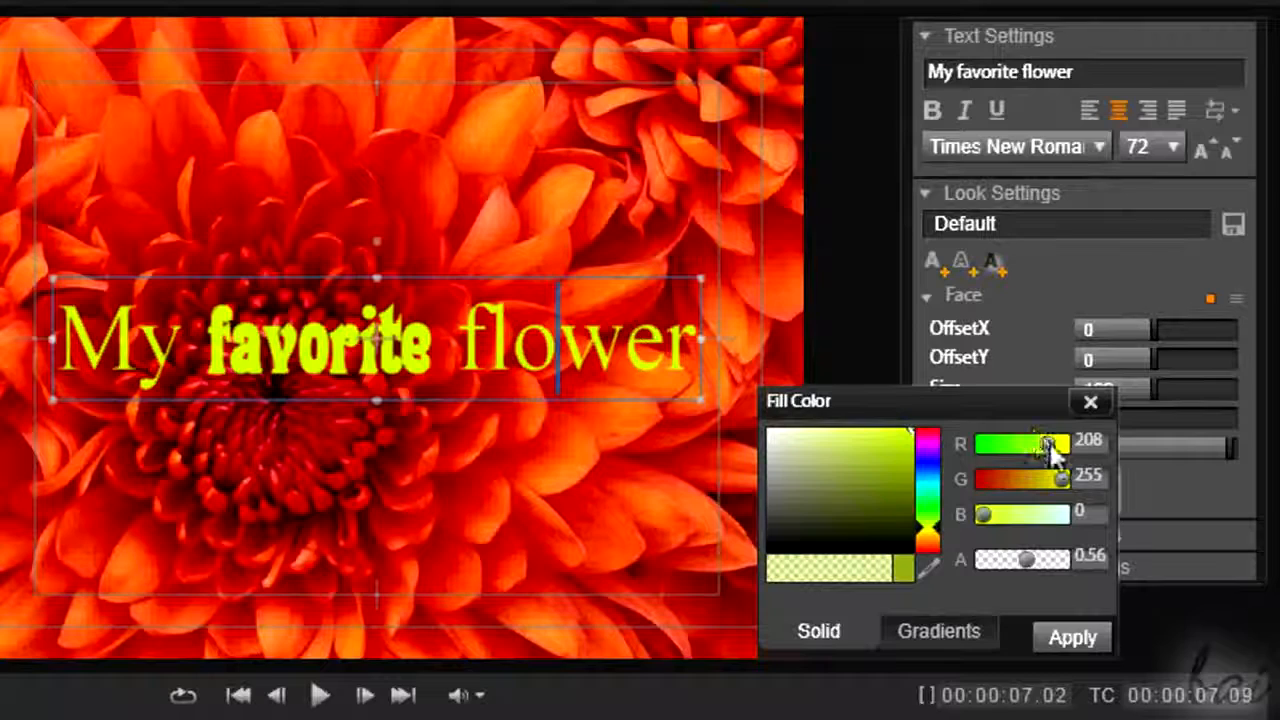
drag(1050, 446, 1068, 444)
click(1071, 637)
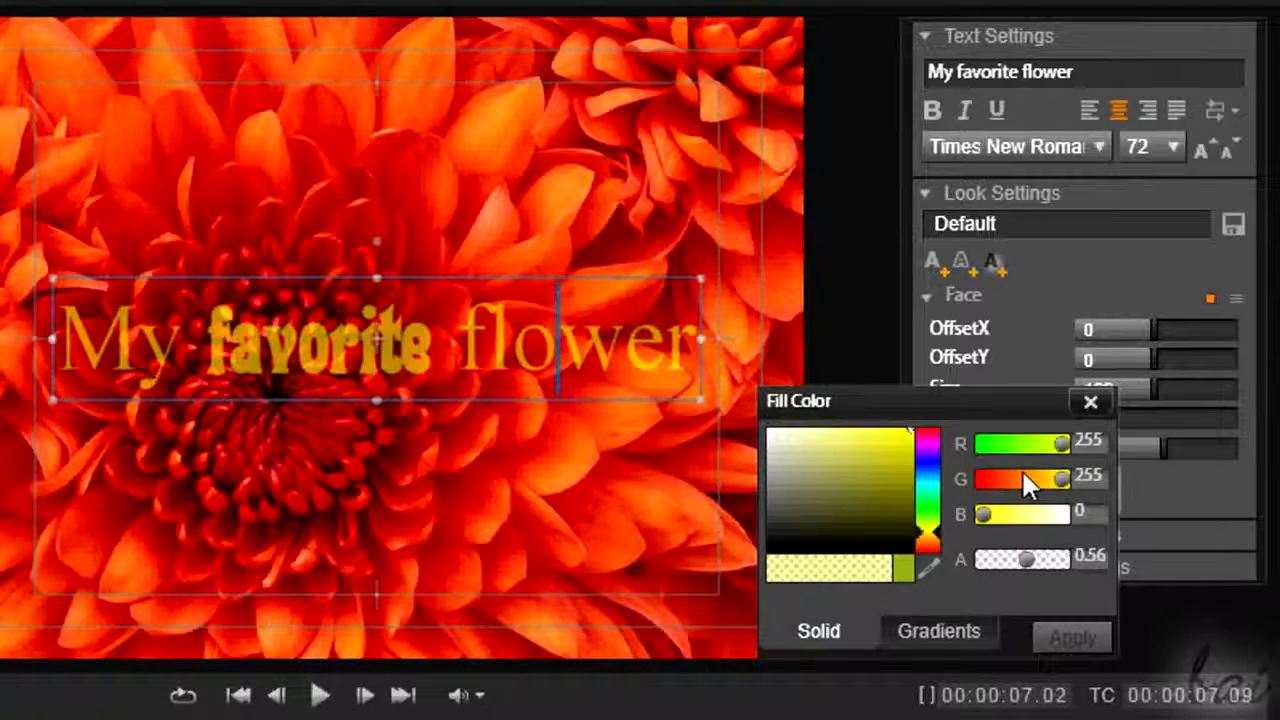
drag(1050, 568, 1068, 560)
click(1071, 637)
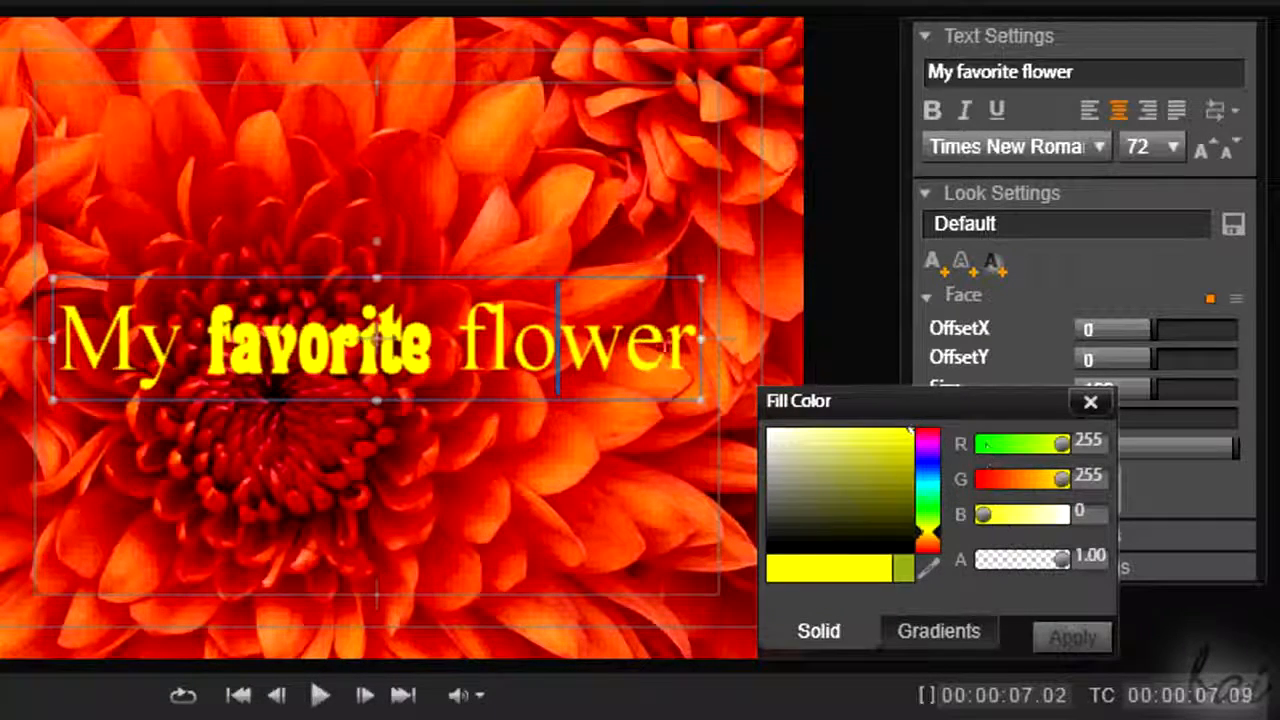
Apply a gradient fill to the face running from blue to yellow-green (R 151, G 255, B 0) at an angle of 150.
click(941, 619)
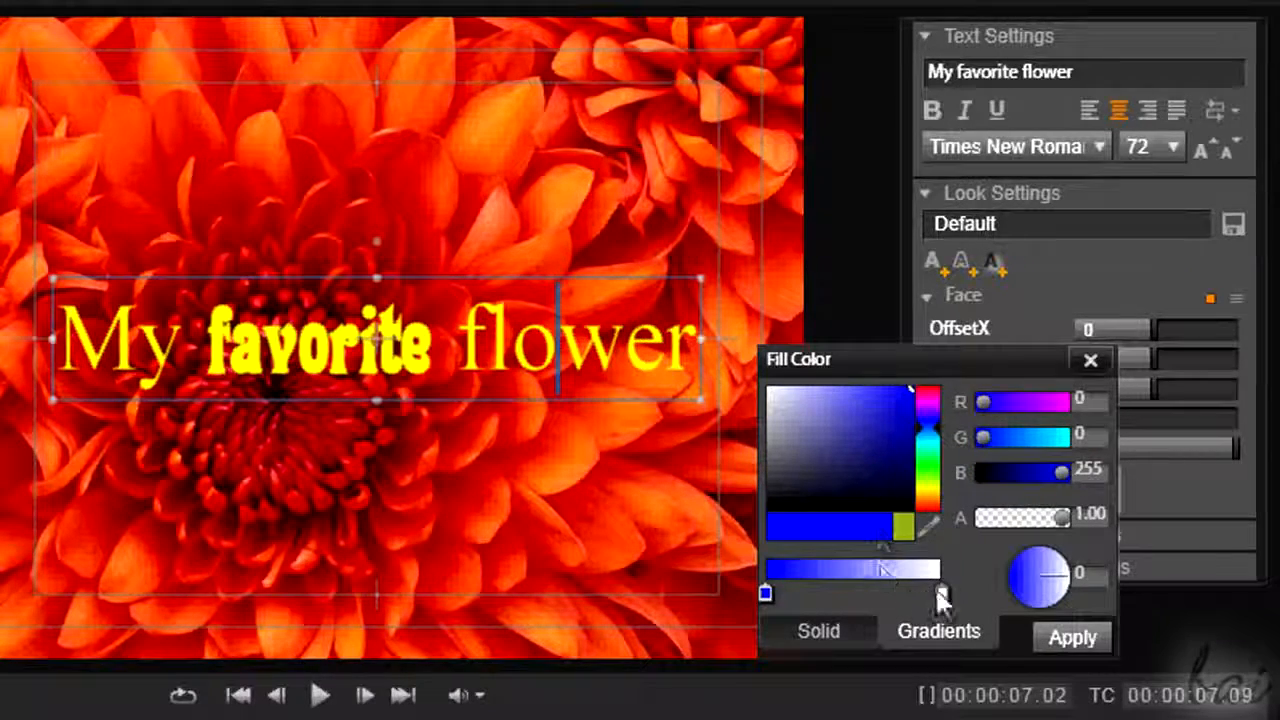
click(941, 594)
drag(928, 401, 928, 482)
click(1020, 567)
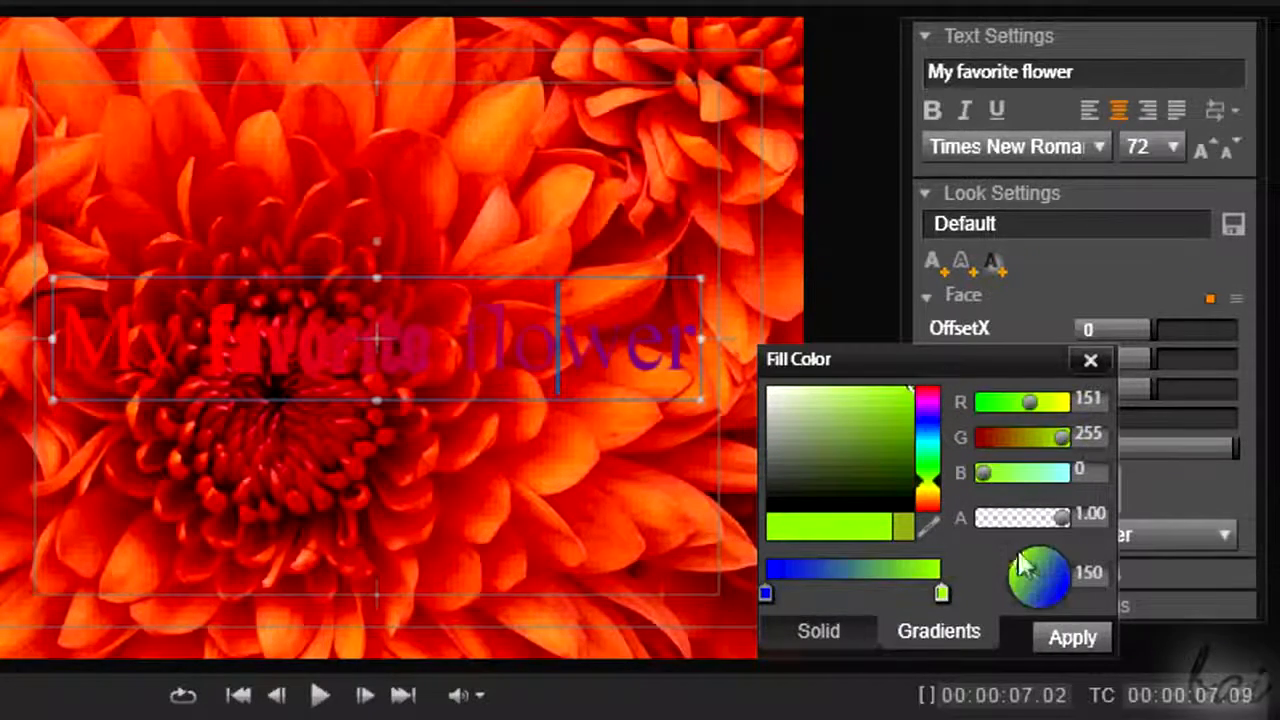
click(1070, 637)
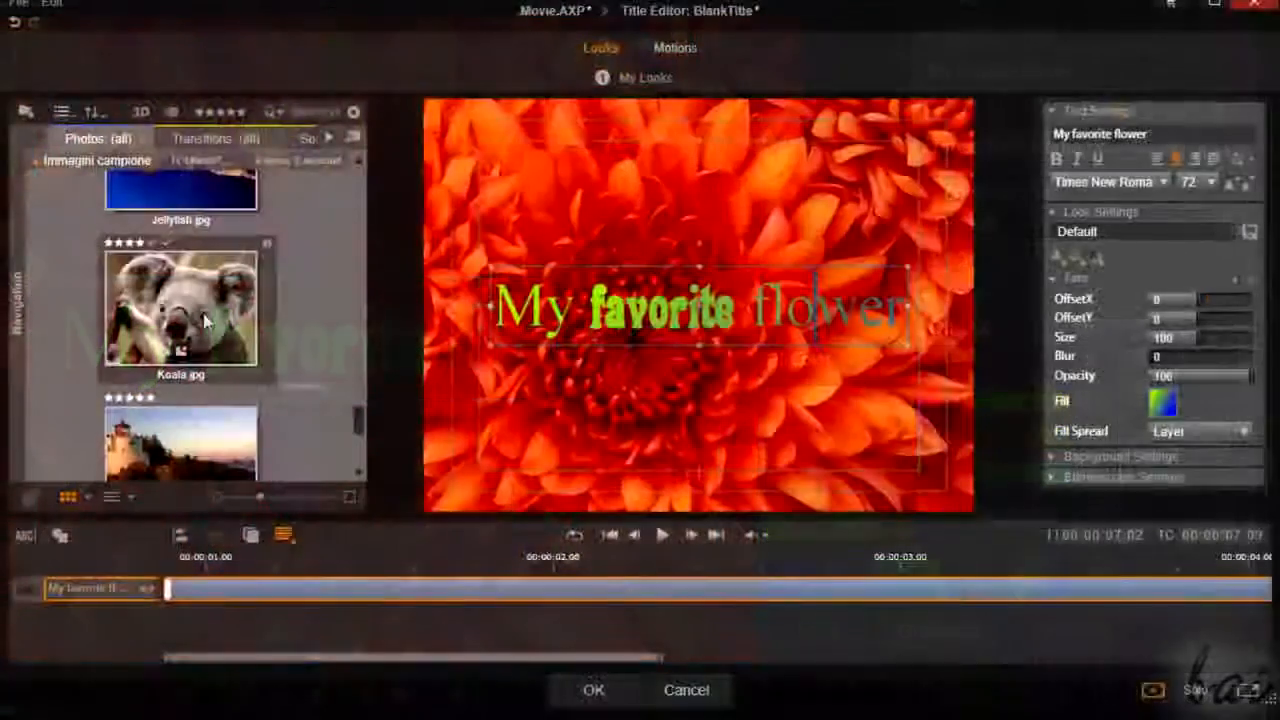
Try the Koala.jpg photo as the face's fill, and replace it with the Blue_Loop video from the library.
drag(205, 320, 1158, 403)
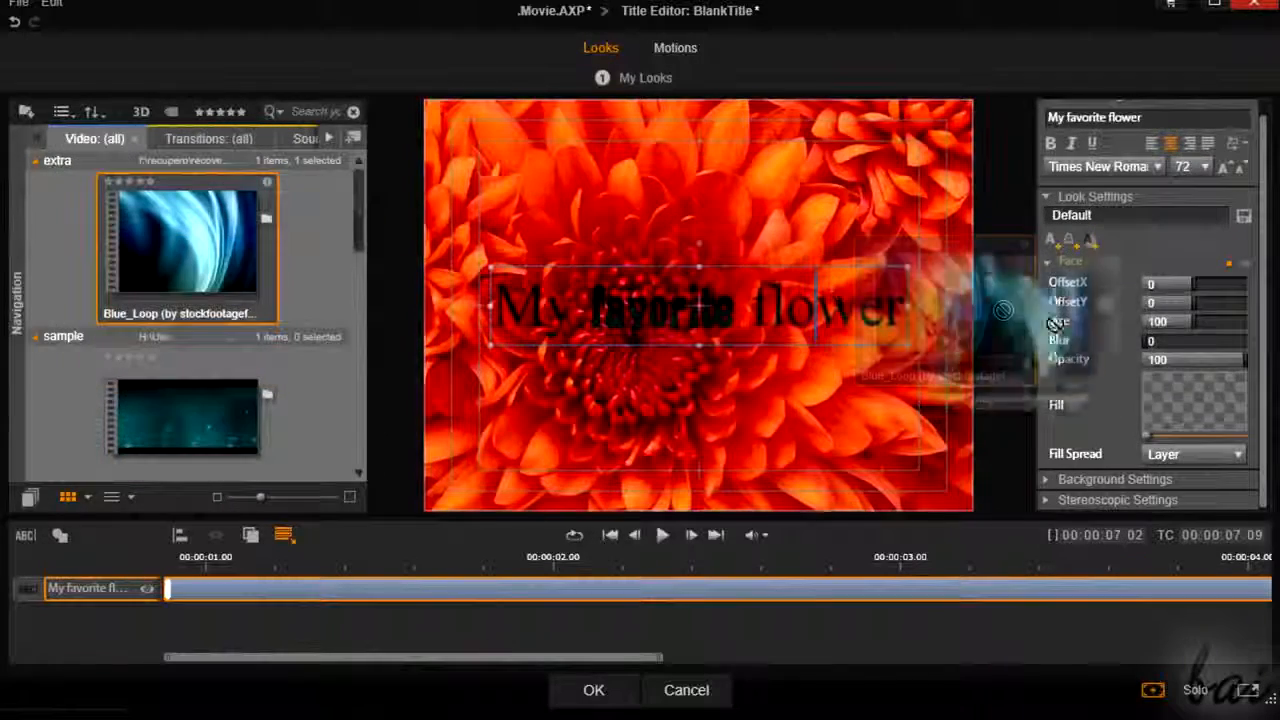
drag(943, 286, 1194, 414)
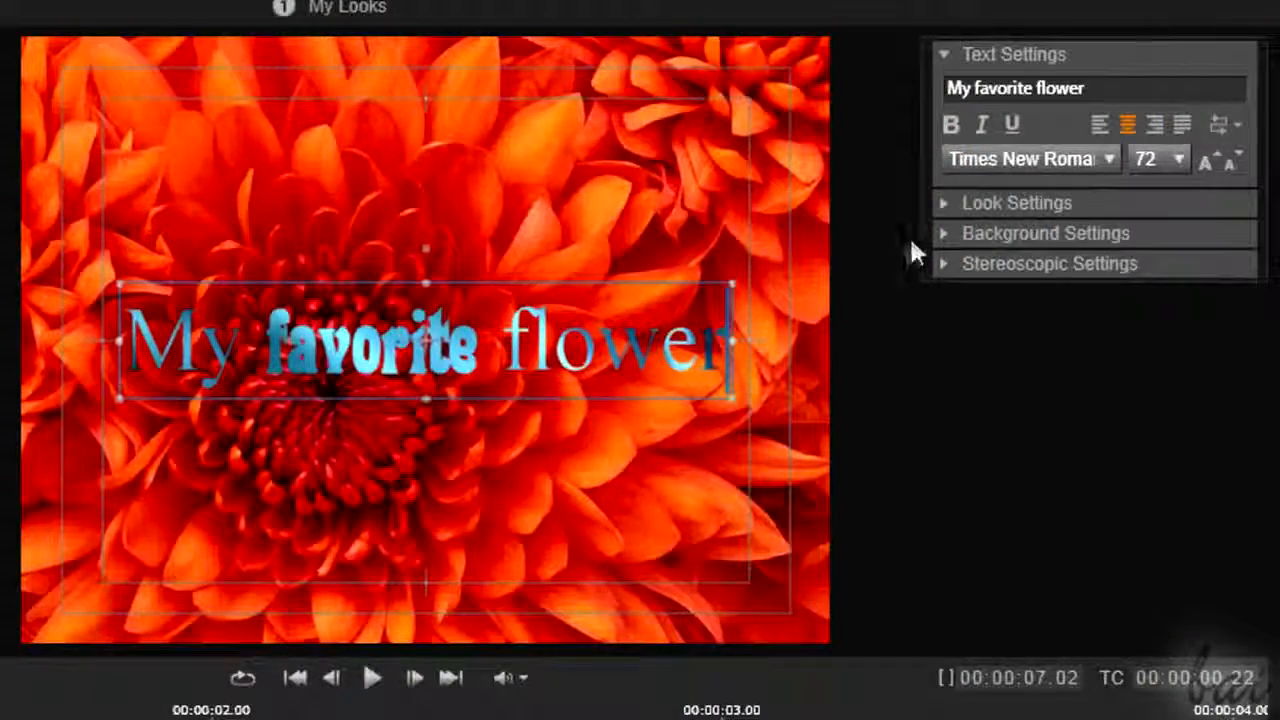
Apply a solid yellow-green background colour with R 208, G 255, B 0 to the title in its Background Settings.
click(950, 235)
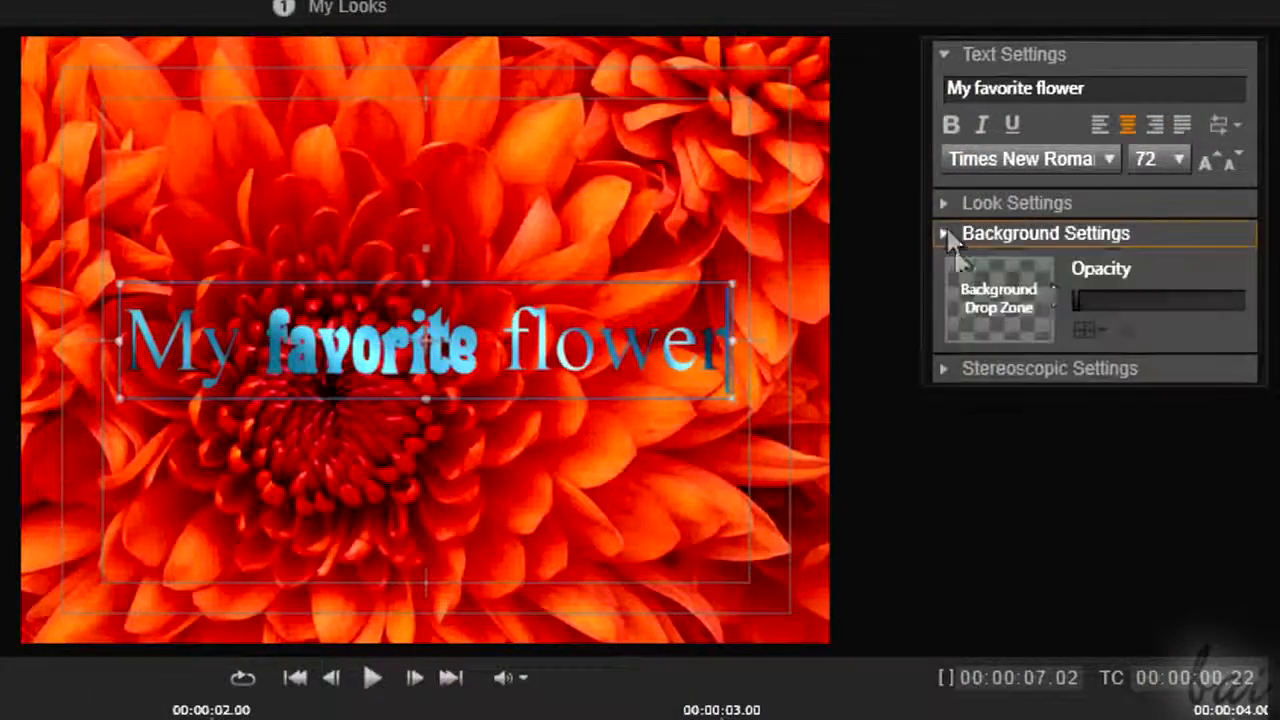
click(1018, 301)
click(948, 519)
drag(928, 488, 974, 408)
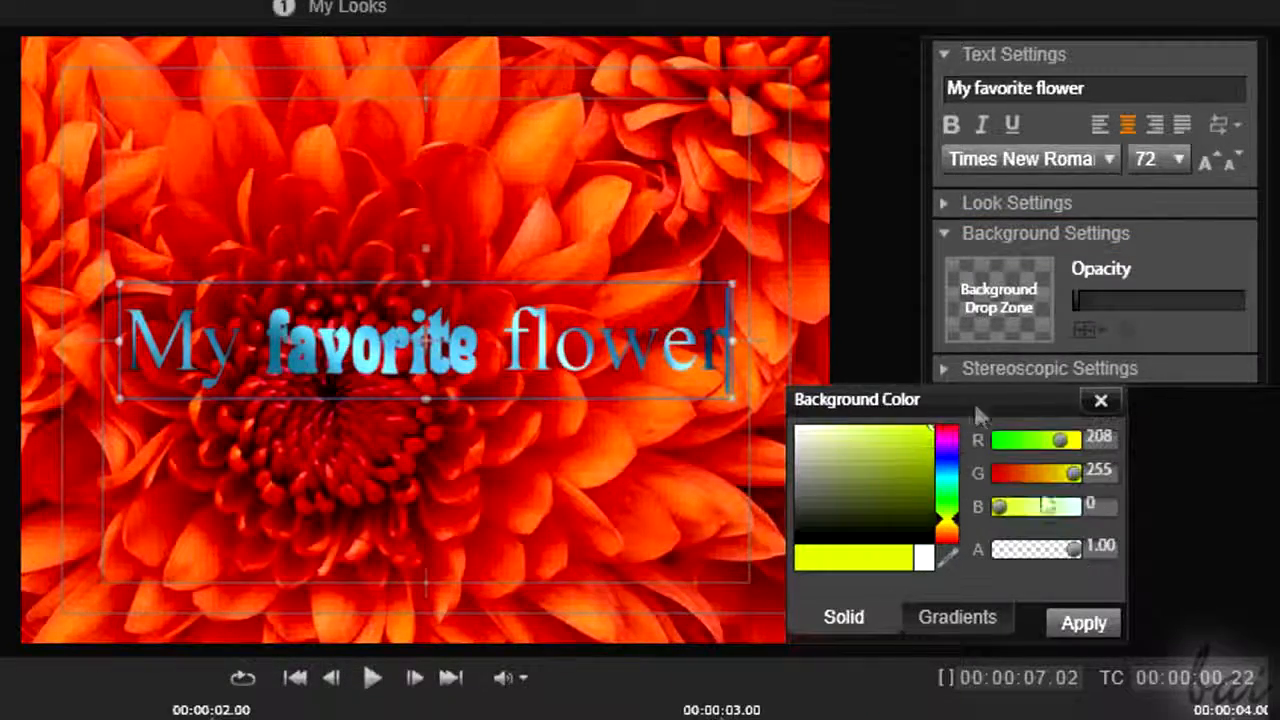
click(1092, 628)
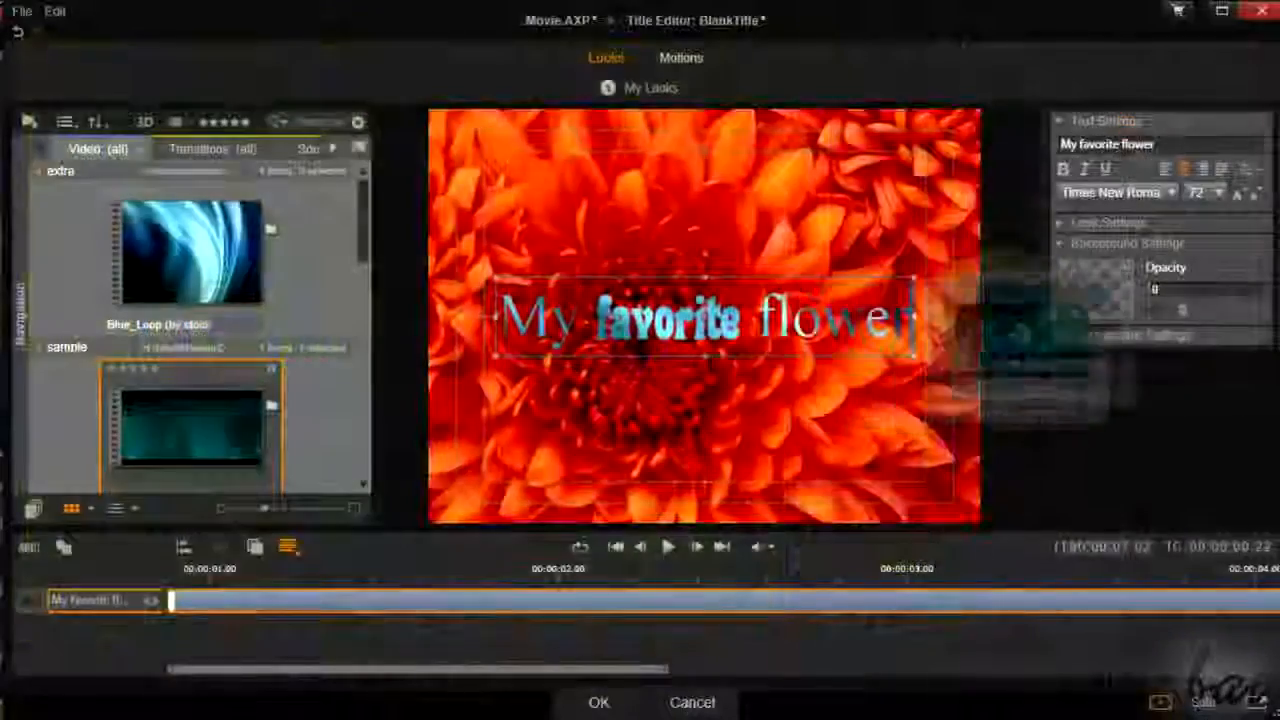
Try the library's sample folder video as the title's background, scrub through the timeline, and open the Background Settings.
drag(1075, 310, 1092, 298)
drag(242, 580, 570, 582)
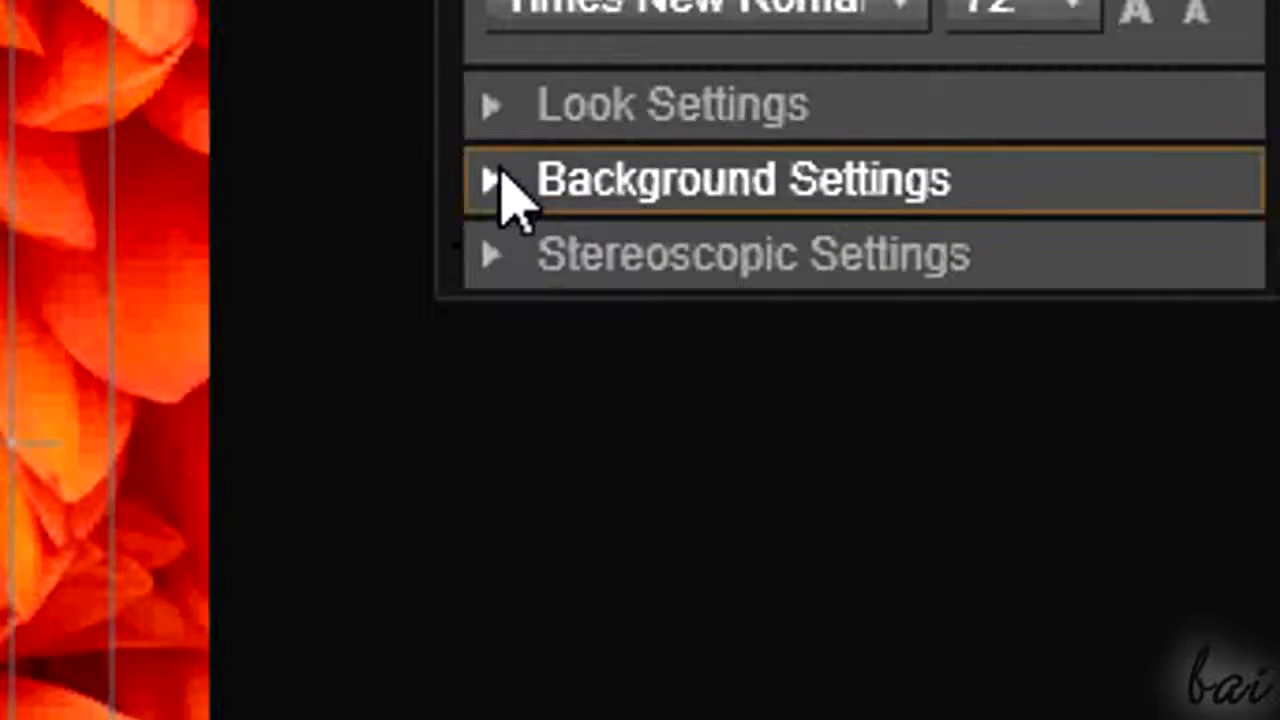
click(497, 182)
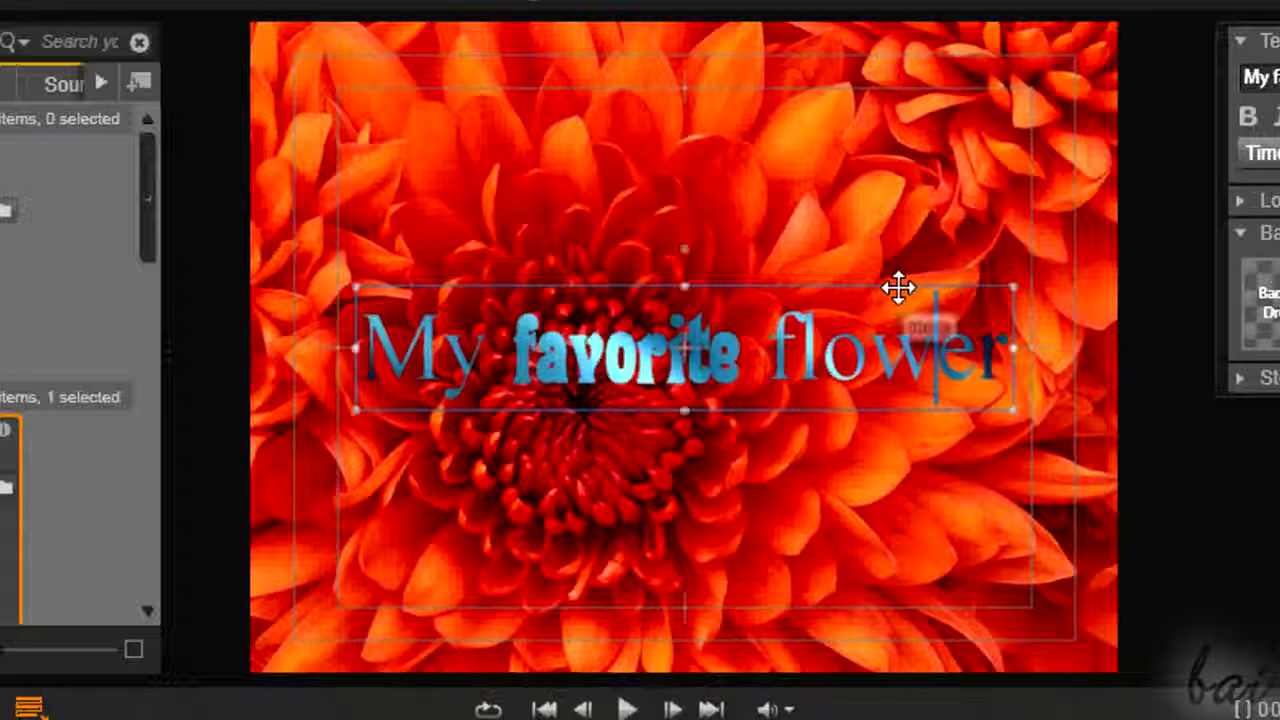
Resize the "My favorite flower" text box slightly and move it upward over the flower in the preview.
click(936, 345)
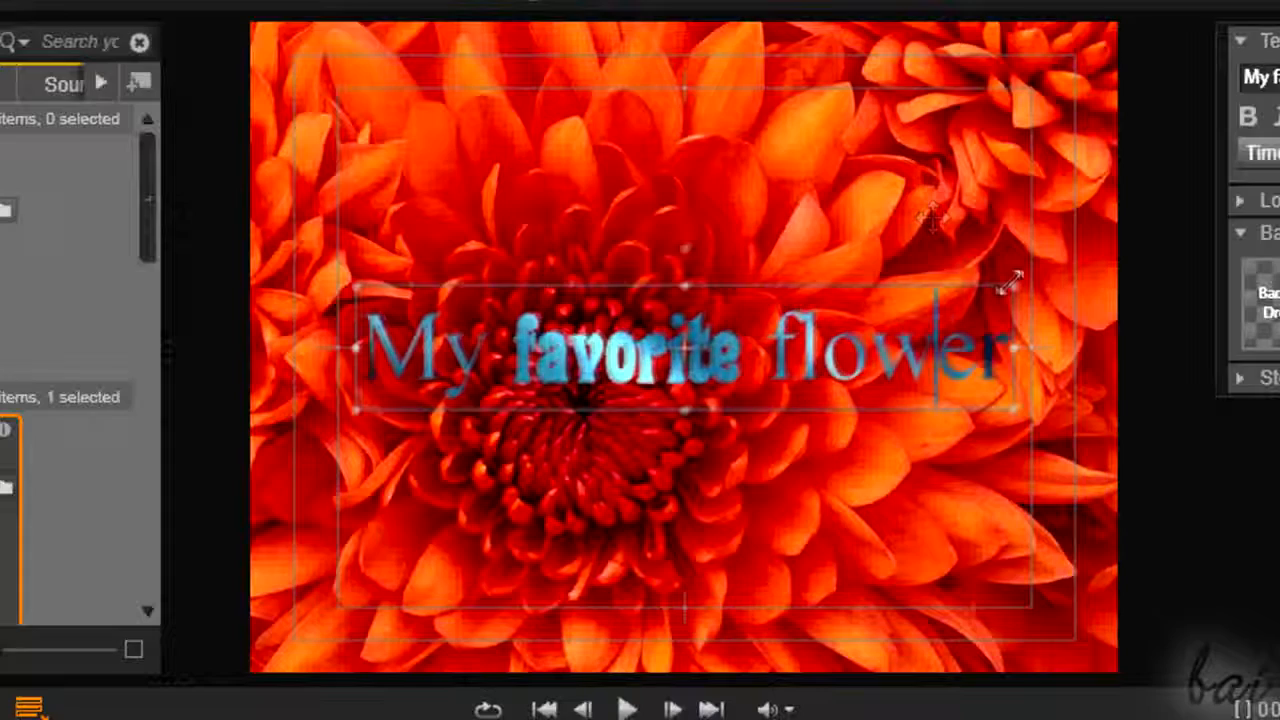
drag(1000, 292, 1025, 258)
drag(960, 320, 971, 206)
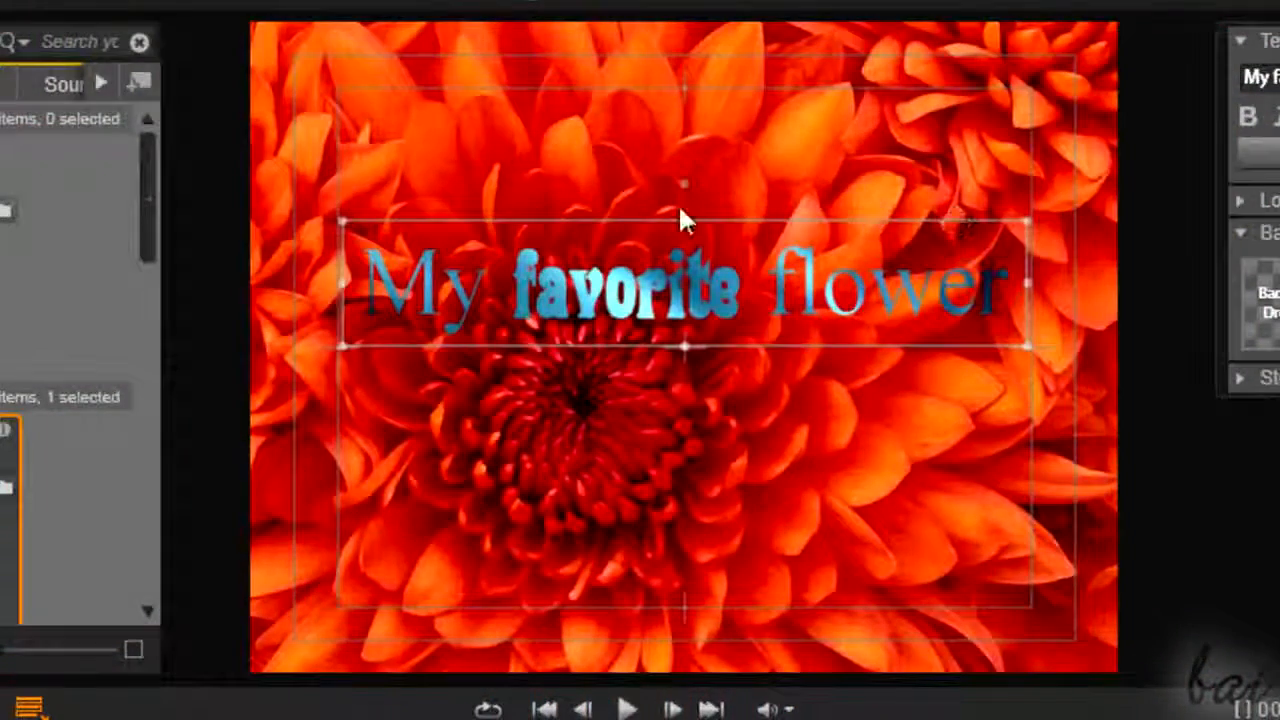
Try rotating the "My favorite flower" text box with its rotation handle in the preview.
drag(686, 189, 768, 240)
drag(768, 240, 762, 182)
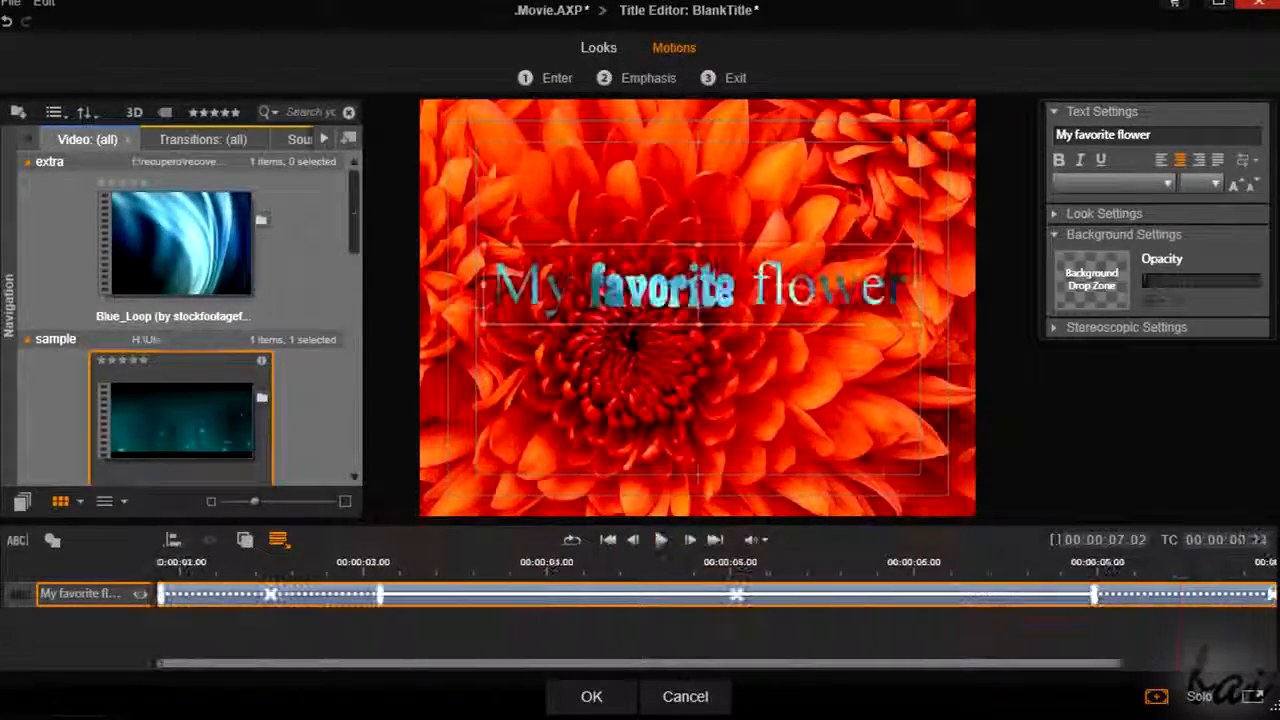
click(598, 47)
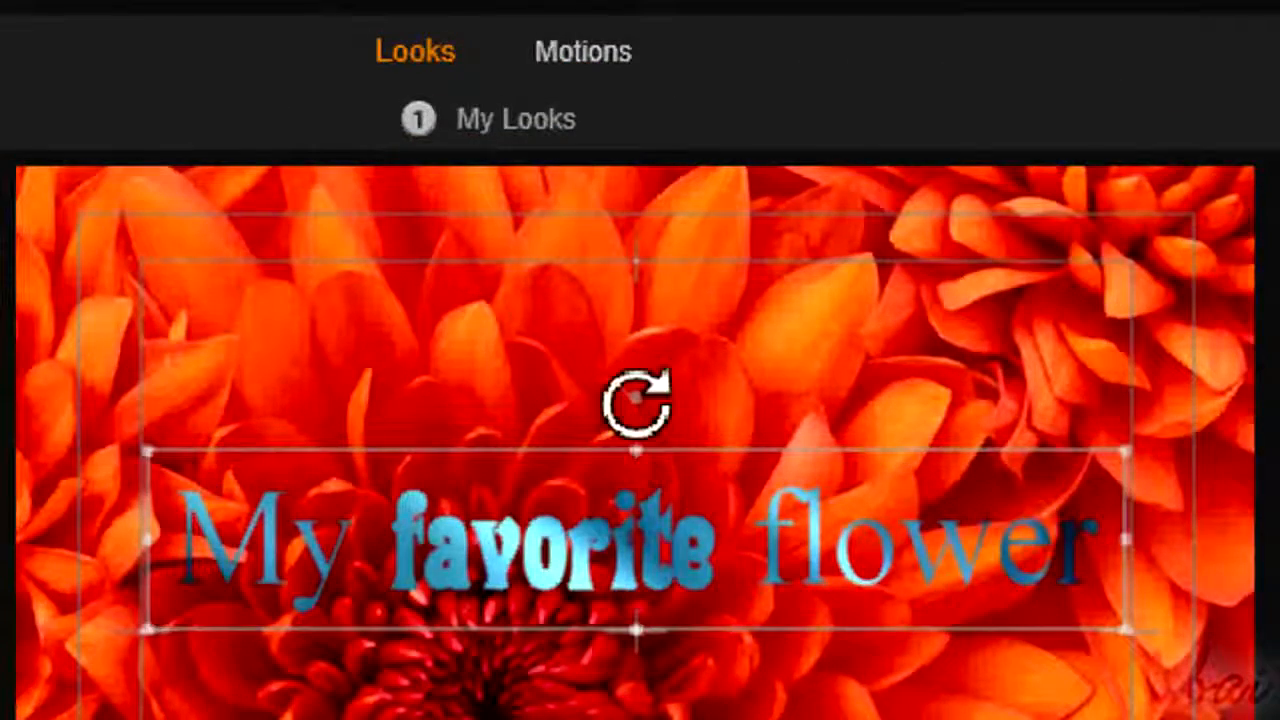
drag(640, 406, 749, 400)
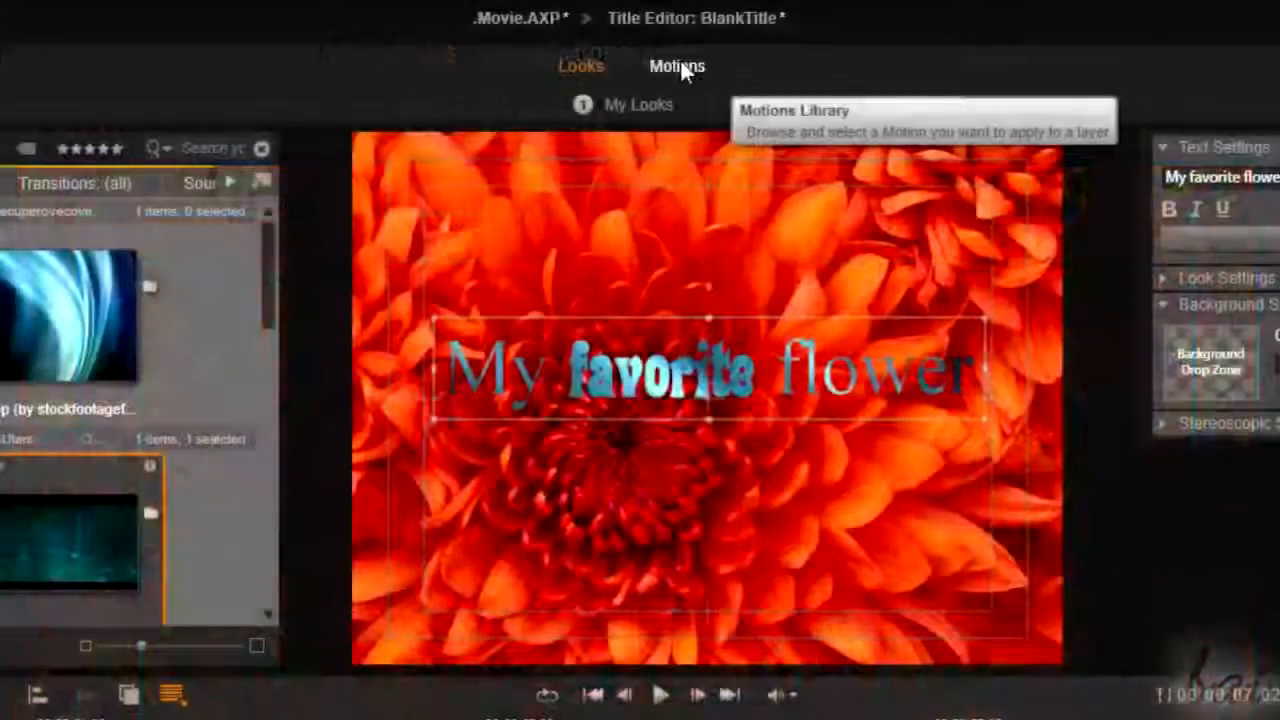
Try the 06 - Movie Trailer Enter motion, apply 10 - Letters Fade instead, and shorten the Enter motion to end near 00:00:02.00.
click(678, 66)
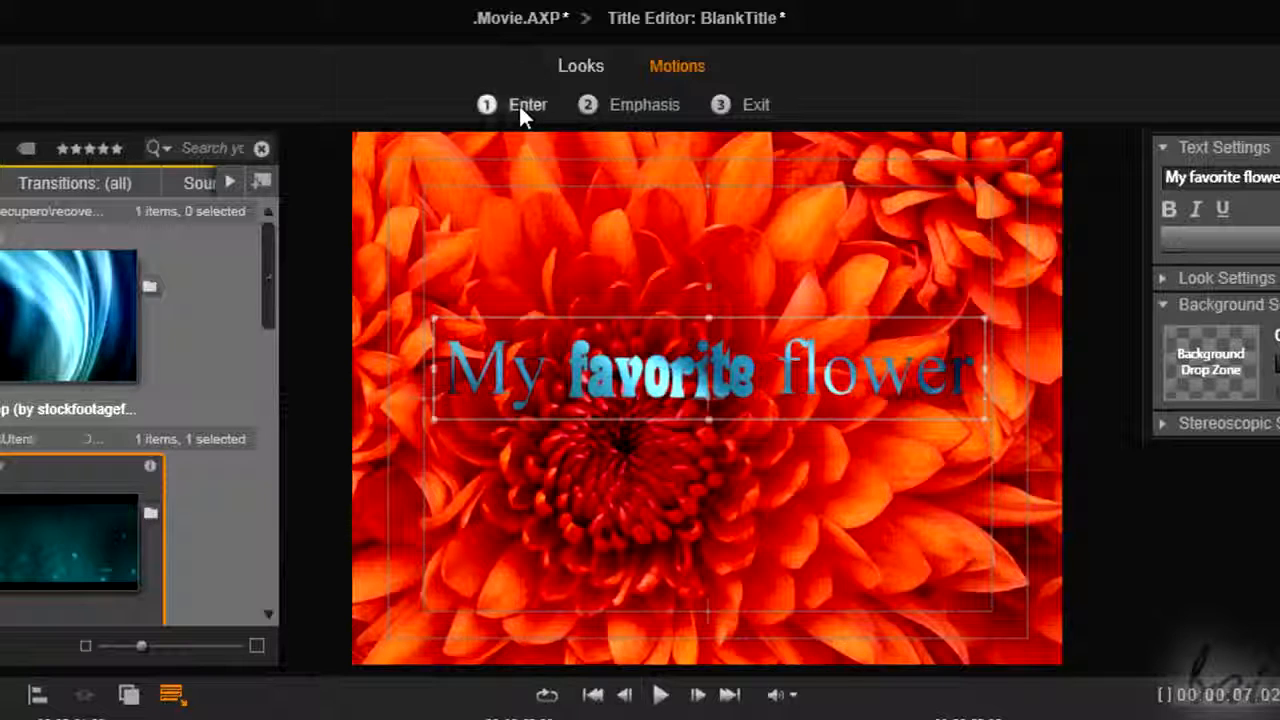
click(520, 104)
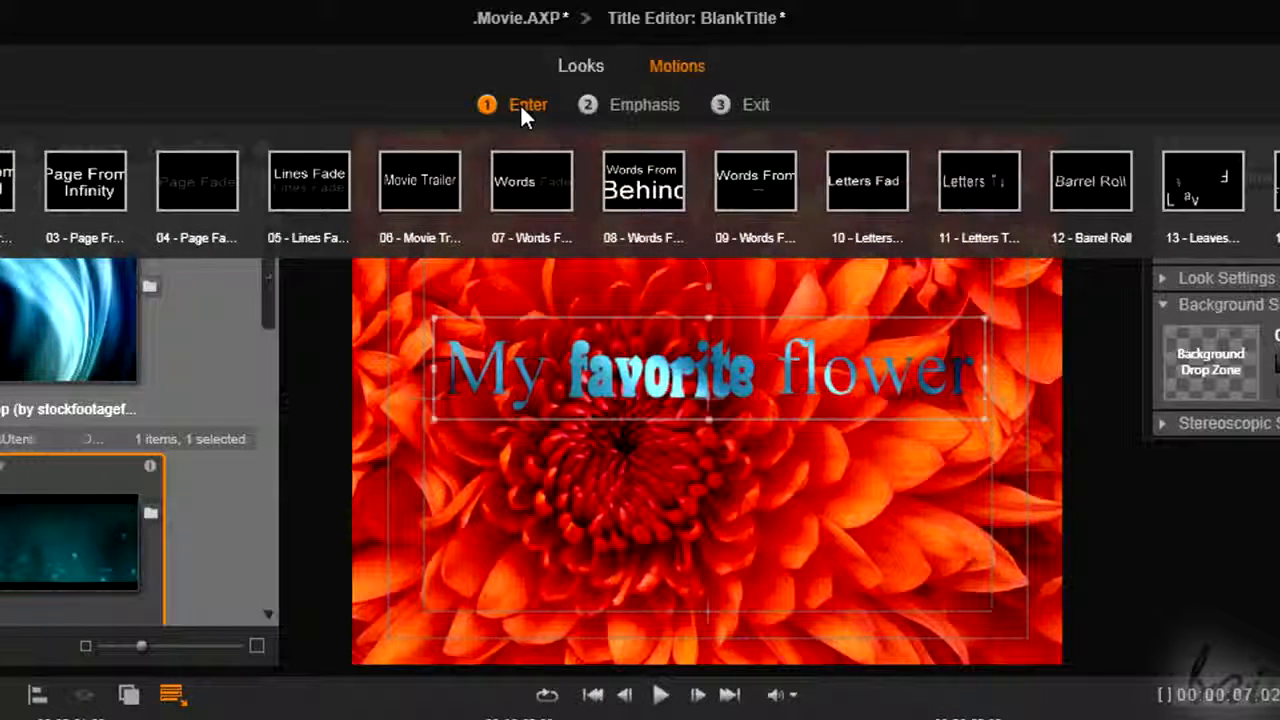
click(450, 190)
mouse_move(563, 196)
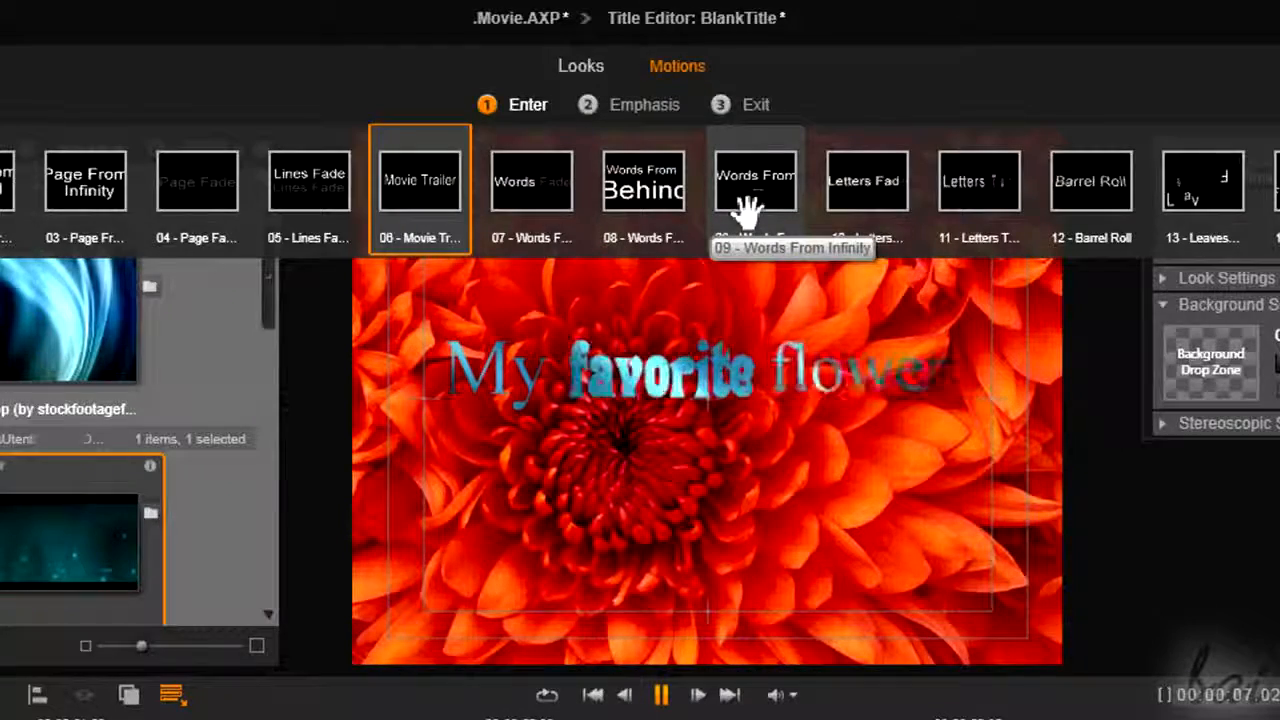
click(865, 198)
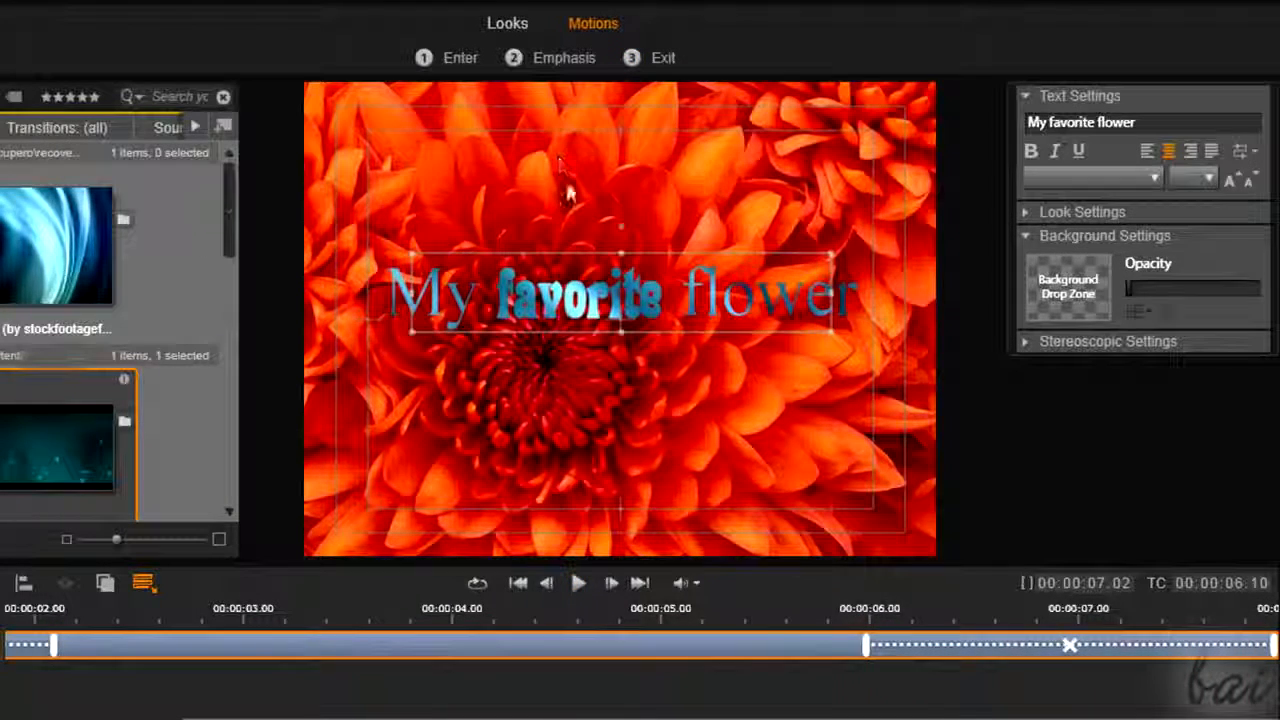
click(840, 620)
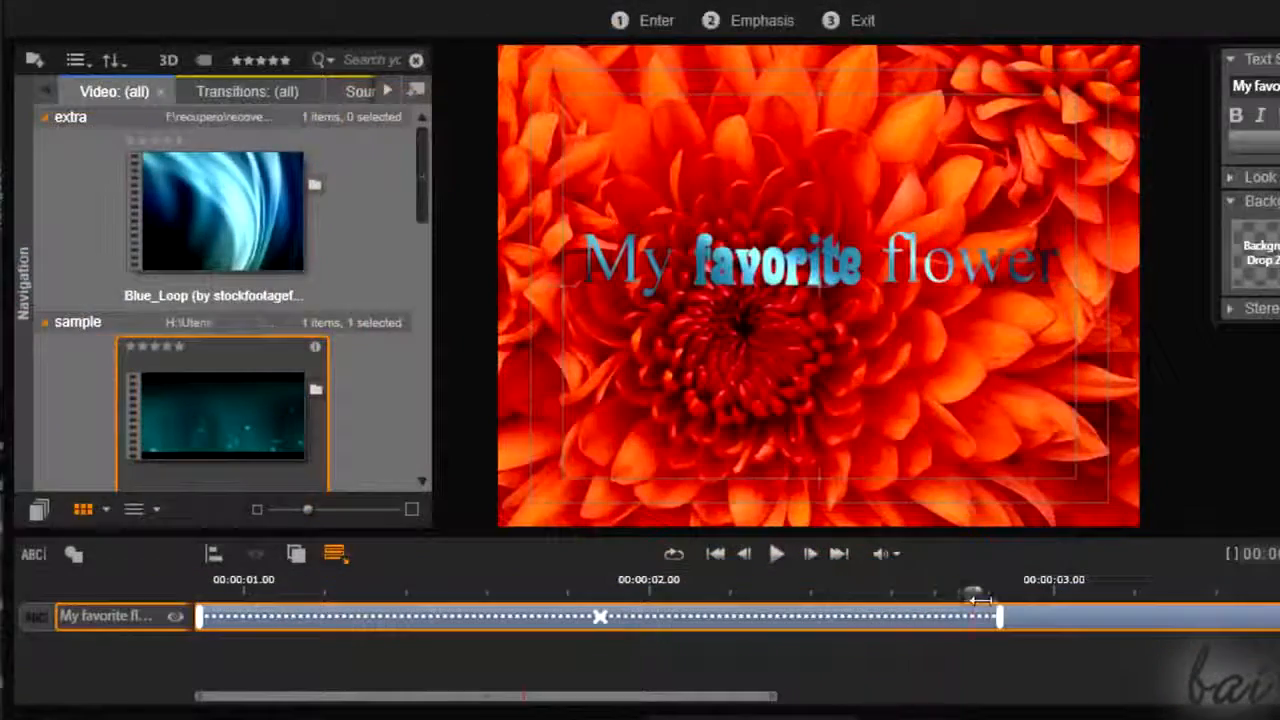
mouse_move(980, 600)
mouse_down()
mouse_move(971, 616)
mouse_move(712, 625)
mouse_move(366, 618)
mouse_up()
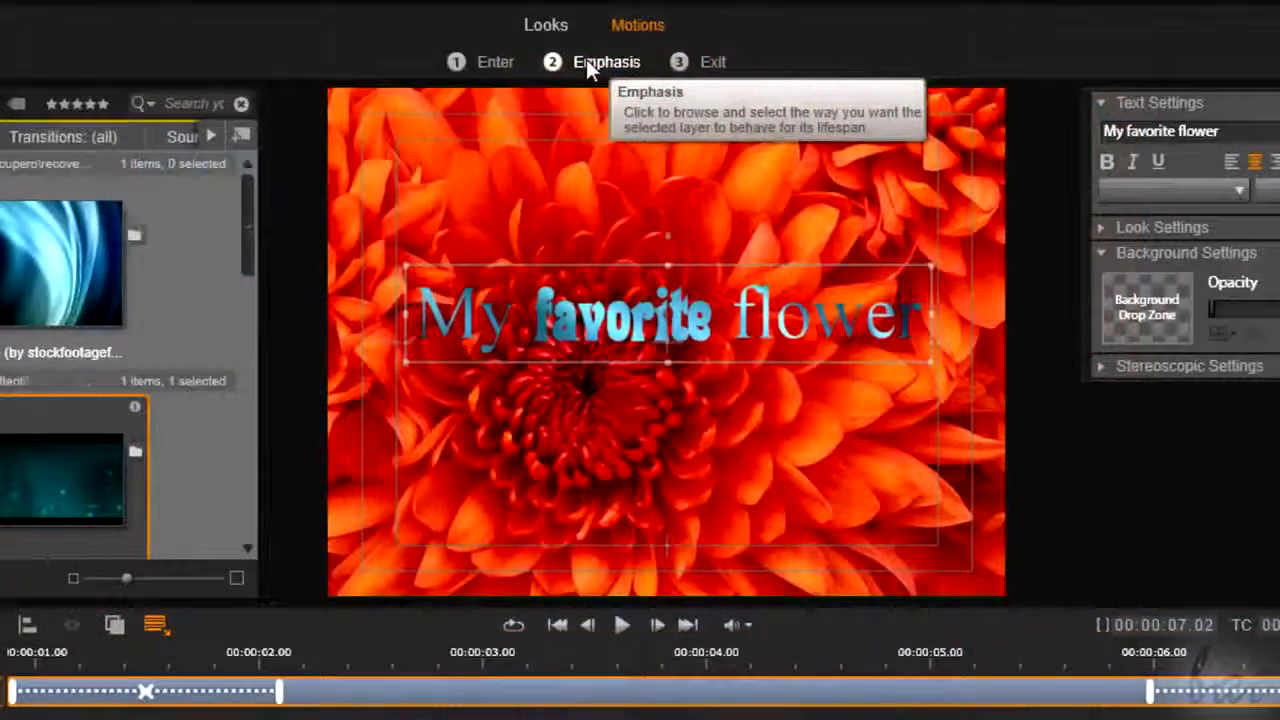
Add an Emphasis motion to the "My favorite flower" layer and extend its Enter motion slightly further past 00:00:02.00.
click(745, 17)
click(607, 160)
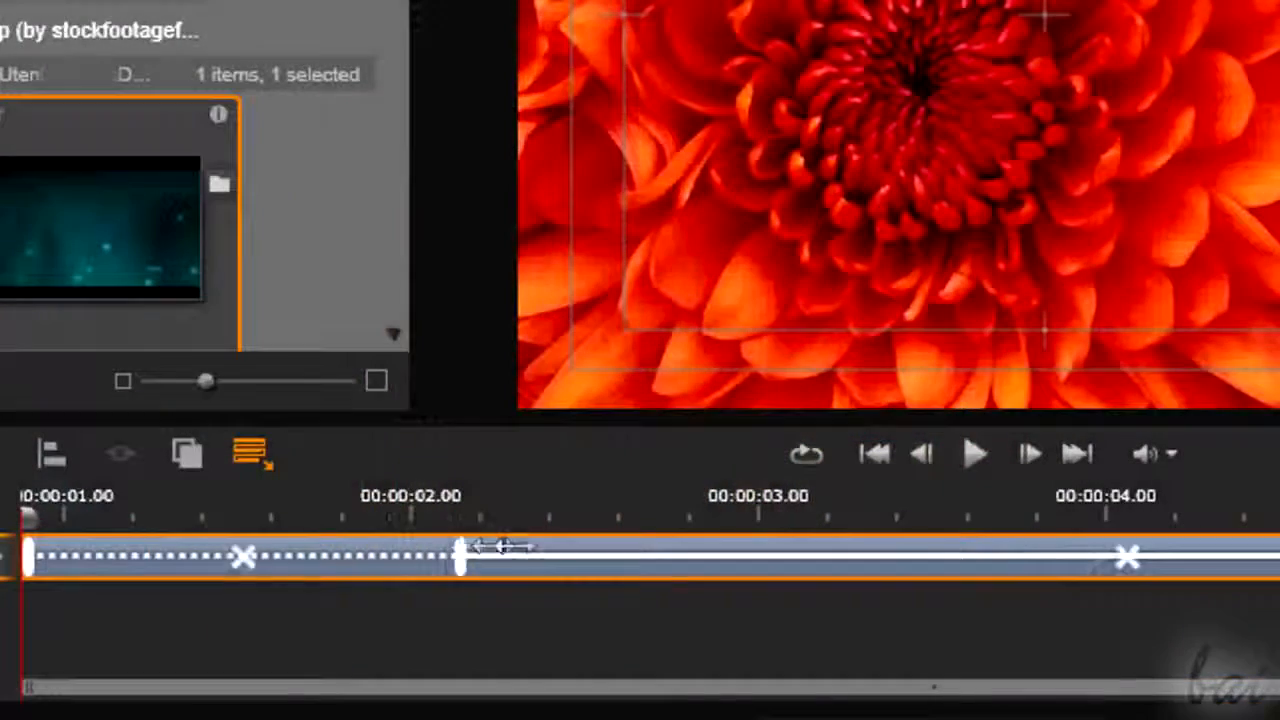
drag(486, 545, 517, 545)
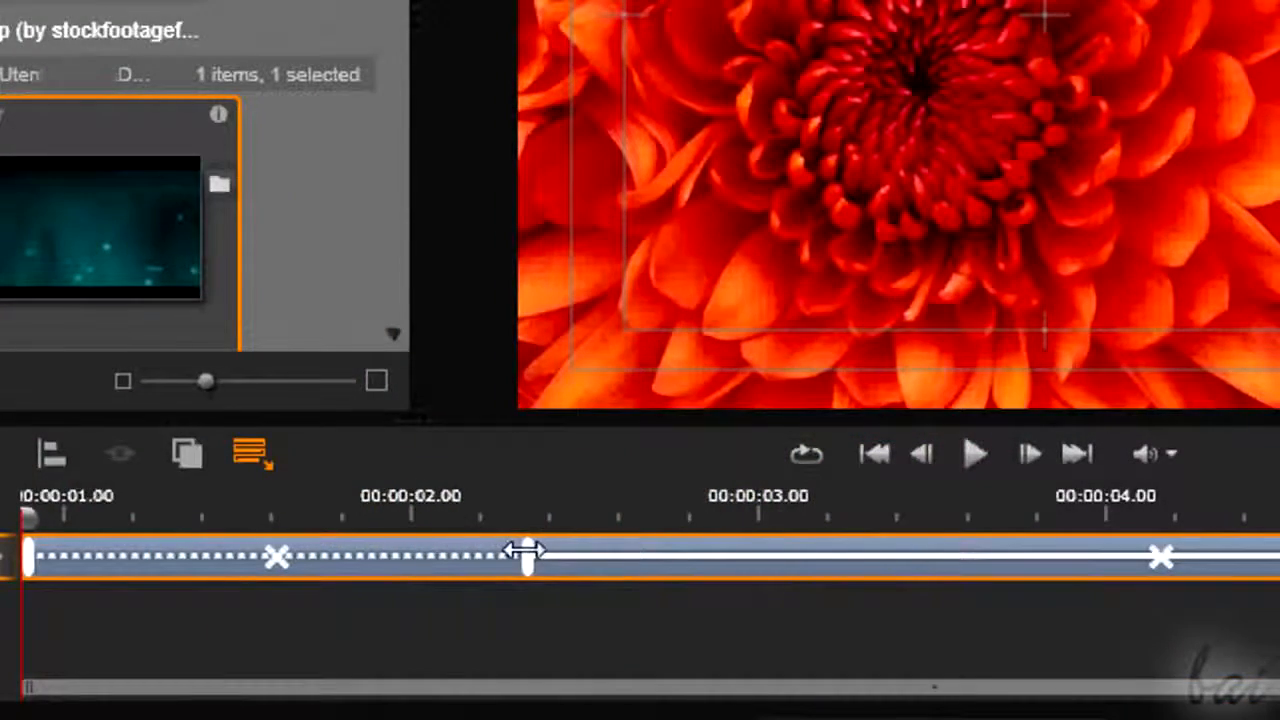
Delete the Emphasis motion from the "My favorite flower" layer.
right_click(557, 552)
mouse_move(688, 446)
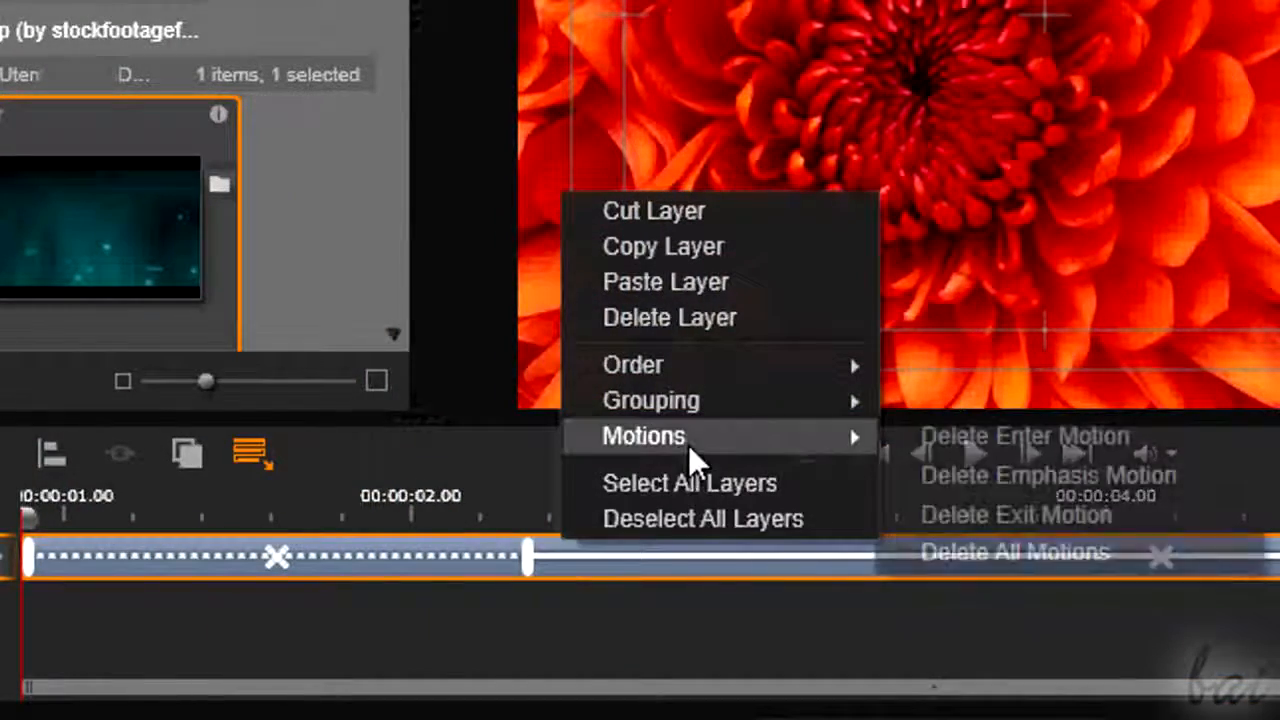
click(1118, 481)
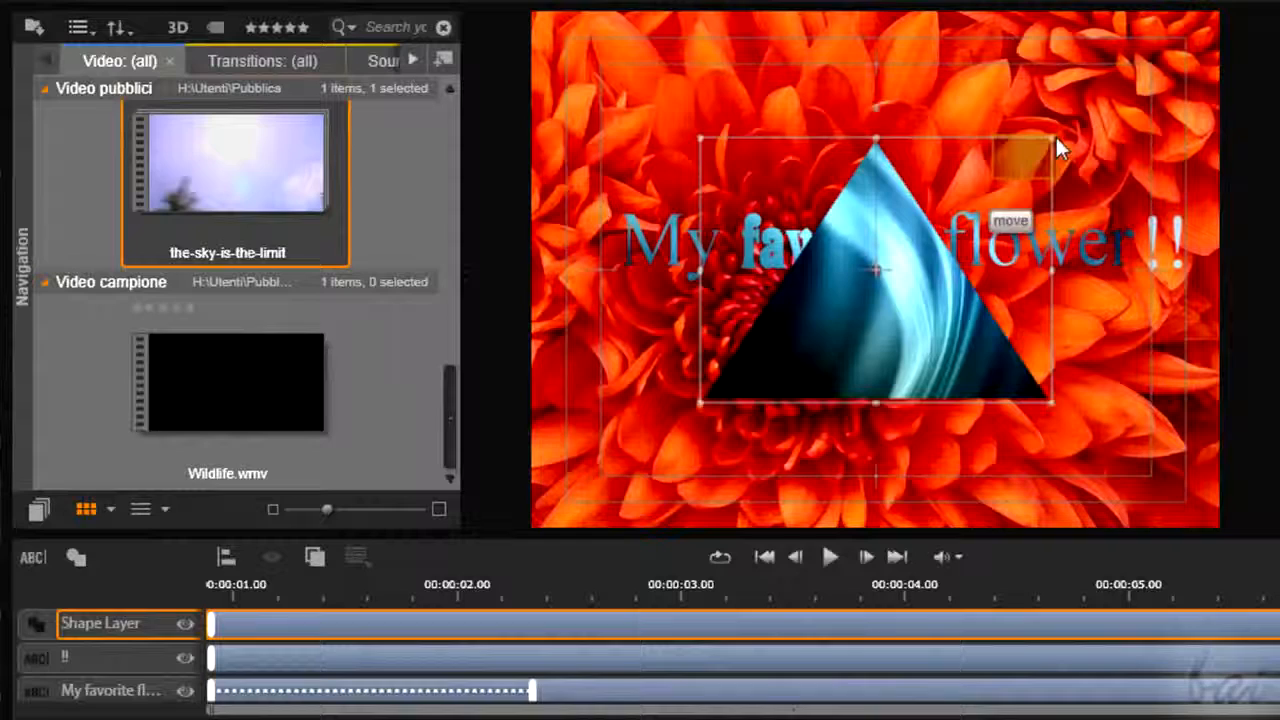
Shrink the triangle shape filled with the Blue_Loop video in the title preview.
click(1056, 140)
click(880, 236)
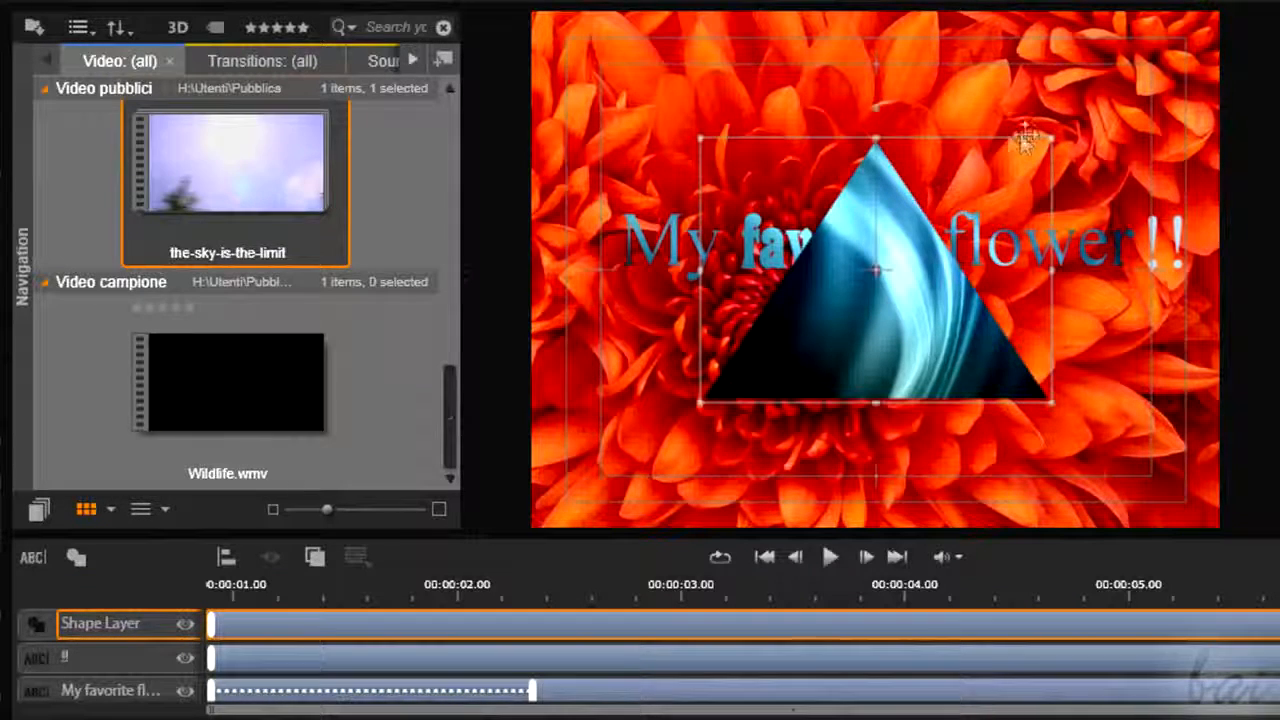
drag(1028, 148, 829, 300)
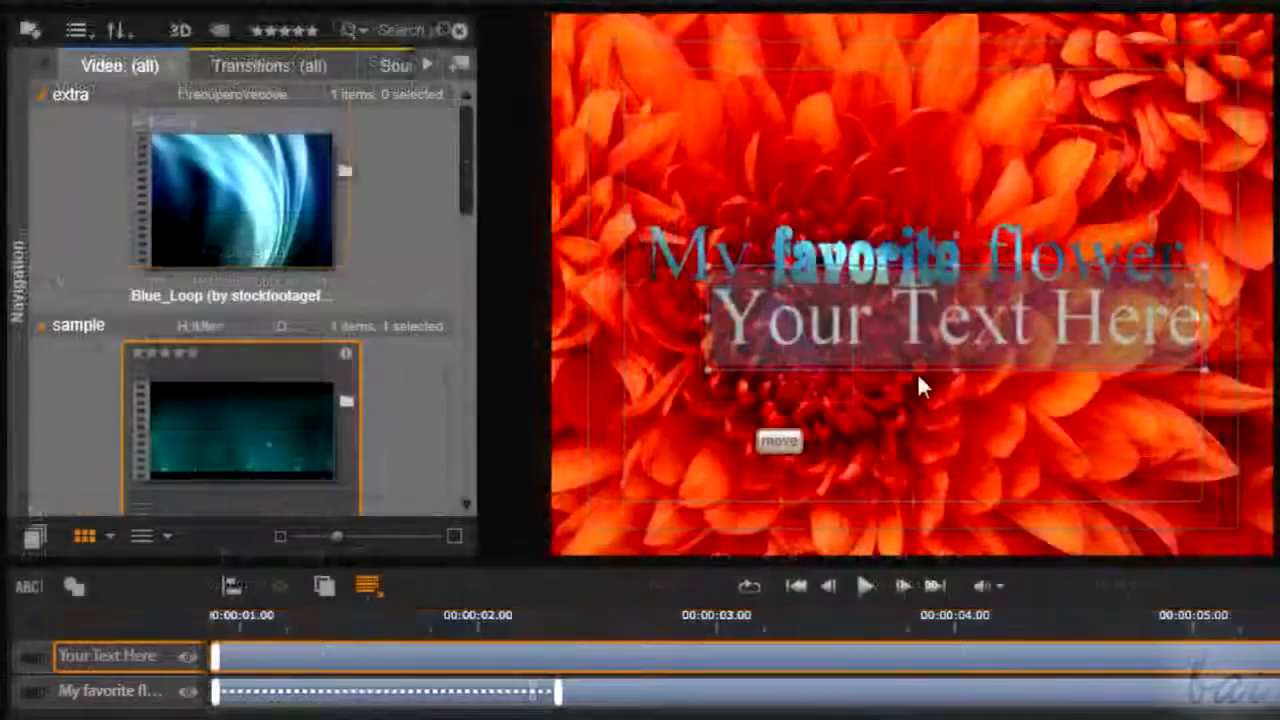
Replace the placeholder text of the new text layer with "!!".
text(!)
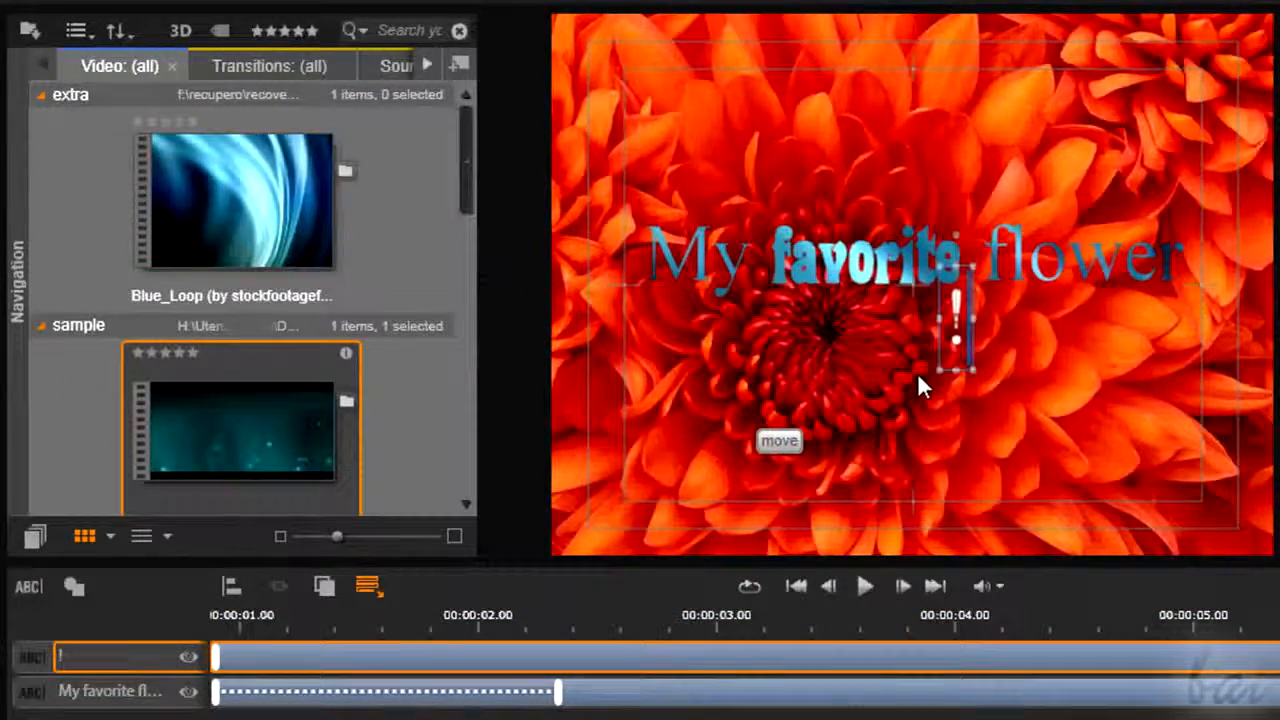
text(!)
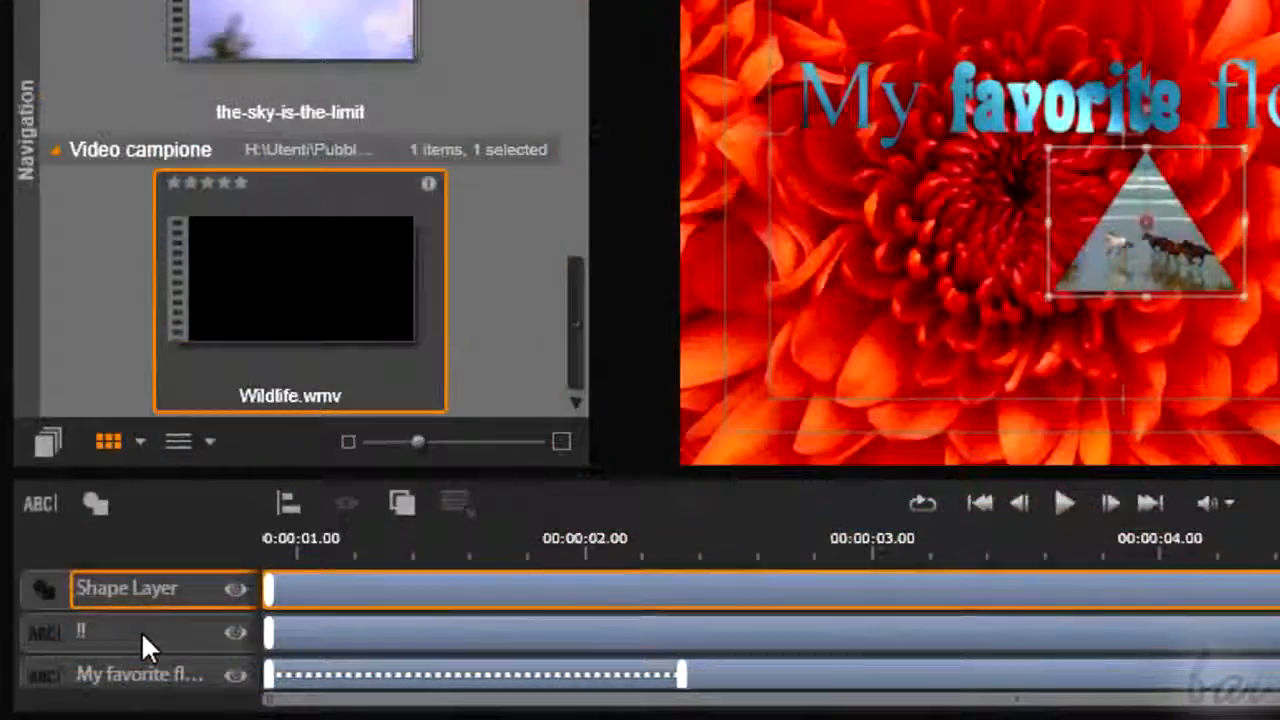
Select the "!!", "My favorite flower" and Shape Layer tracks in turn to see which object each one holds.
click(141, 633)
click(143, 675)
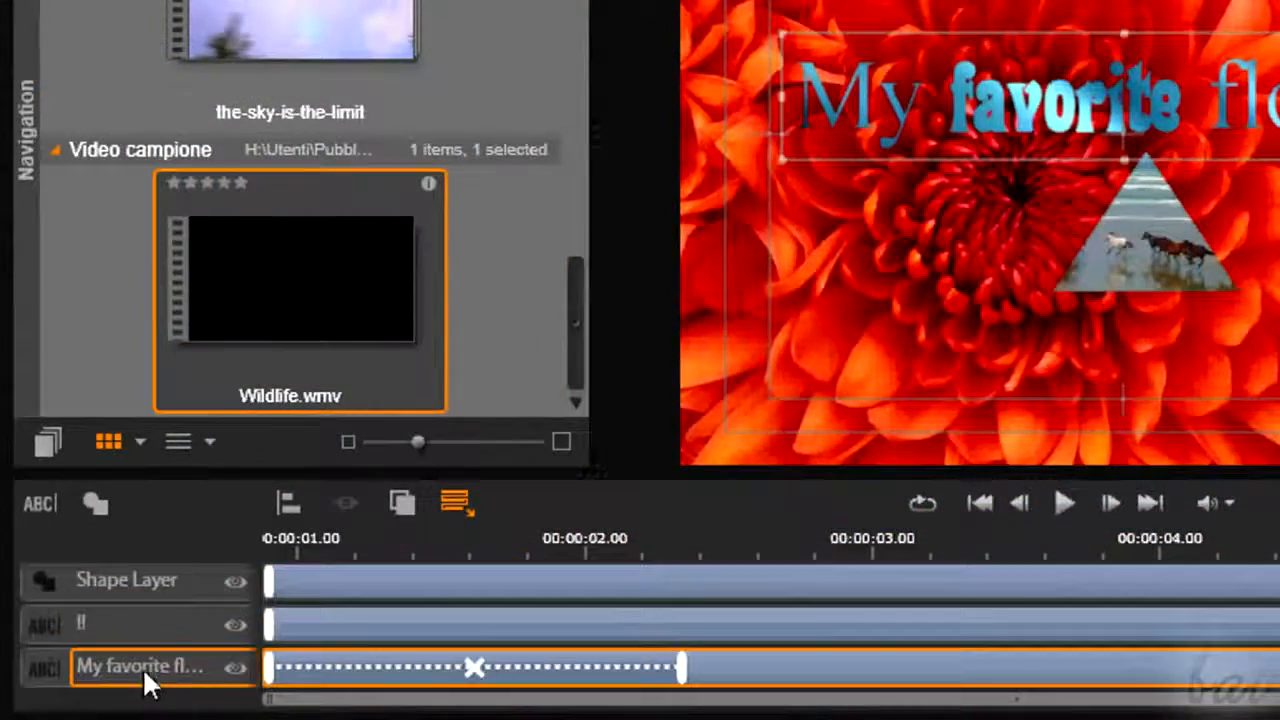
click(157, 580)
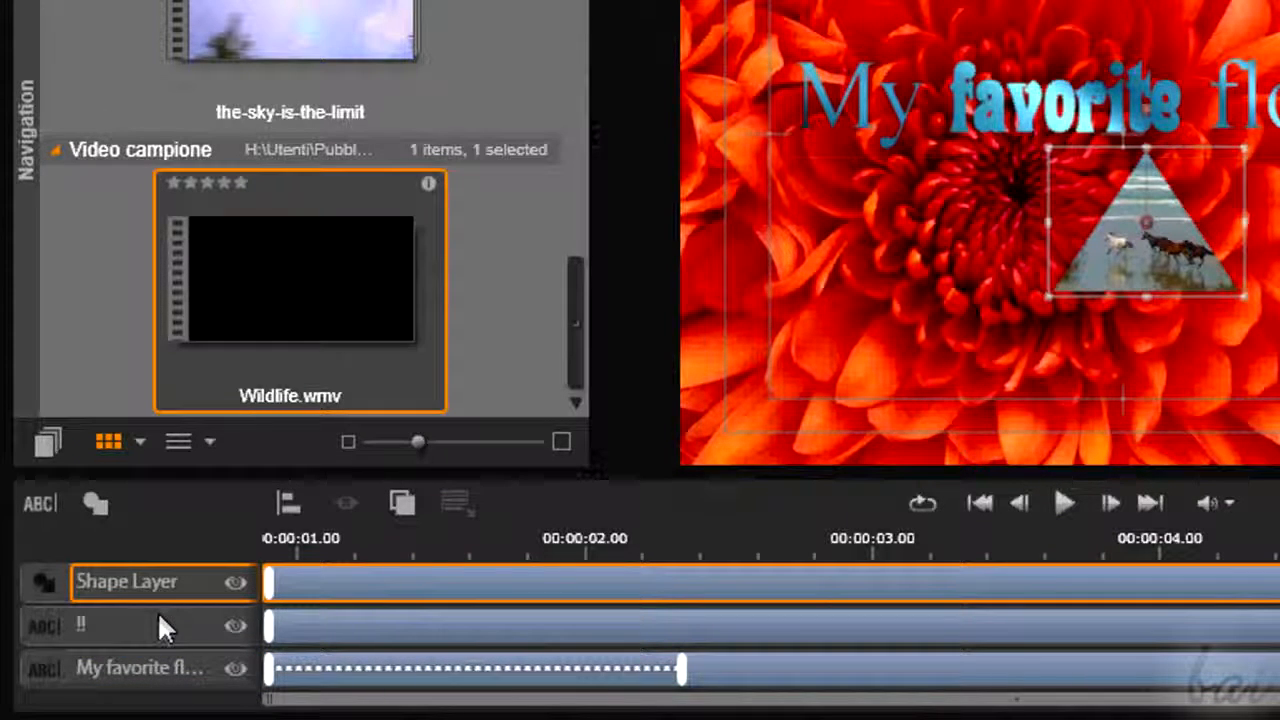
click(157, 620)
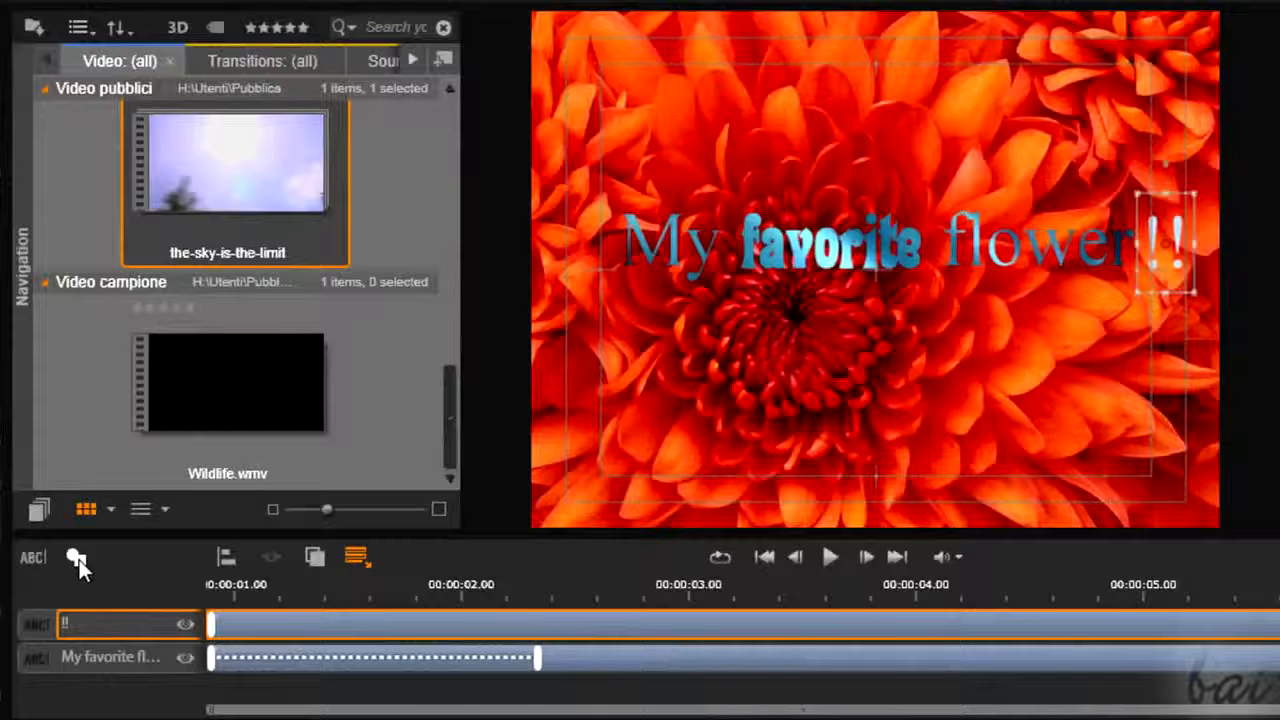
Add a triangle shape layer to the title.
click(76, 558)
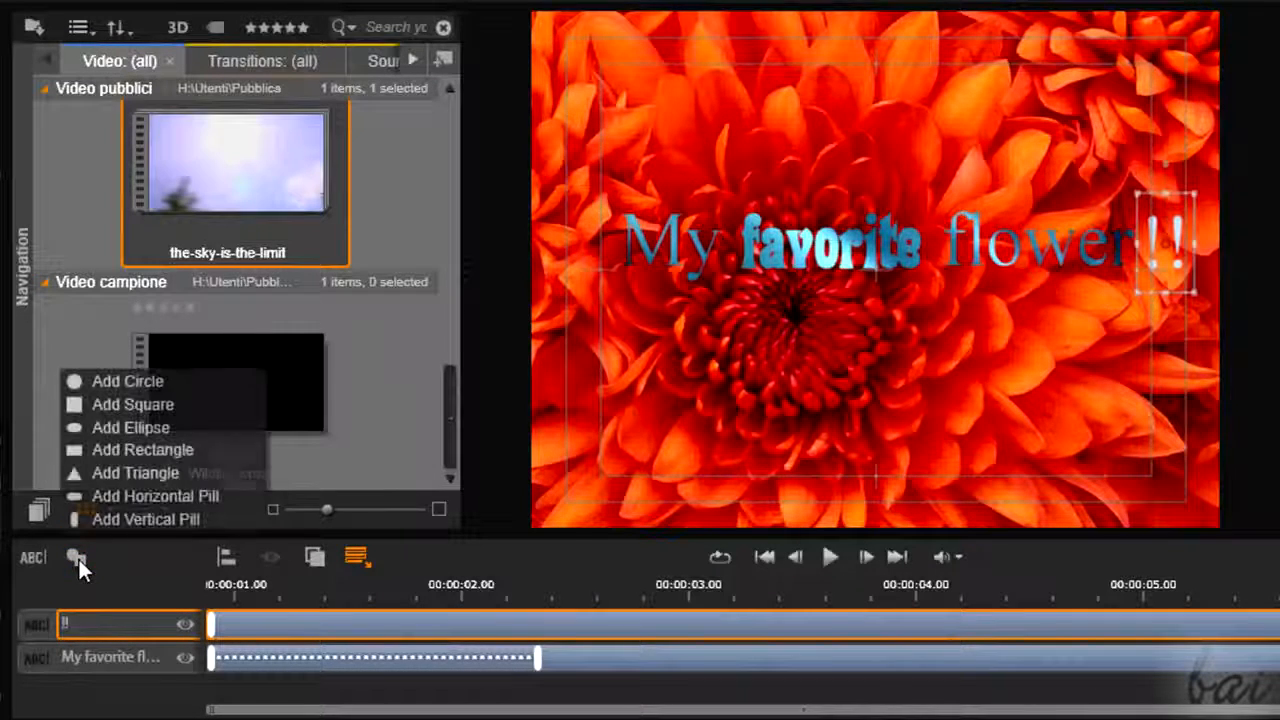
click(121, 471)
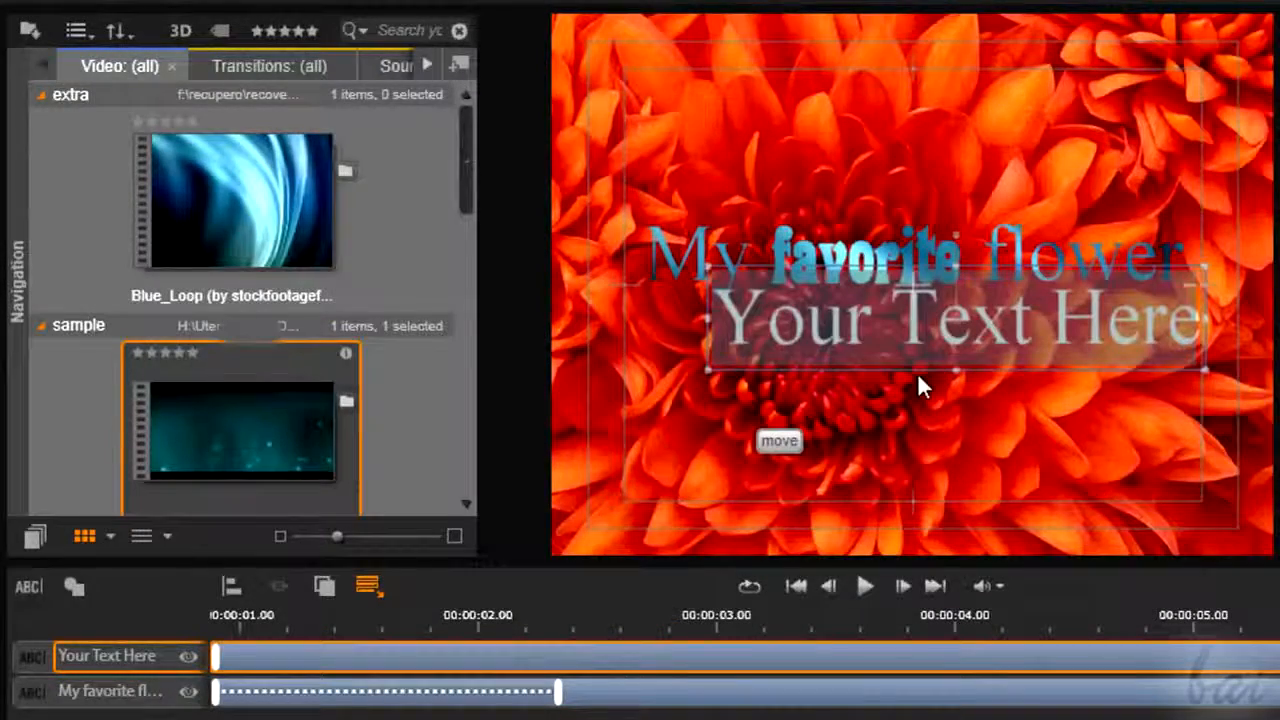
Delete the "Your Text Here" placeholder layer and add a new text layer to the title.
key(Delete)
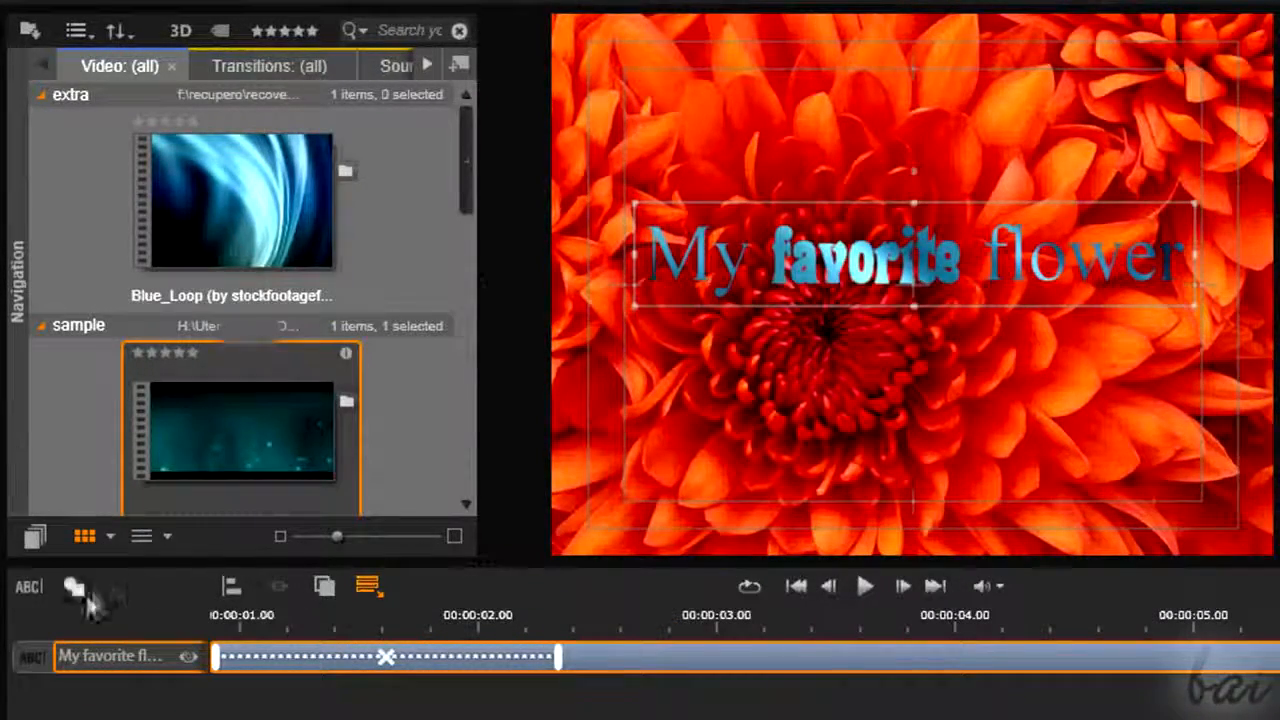
click(30, 587)
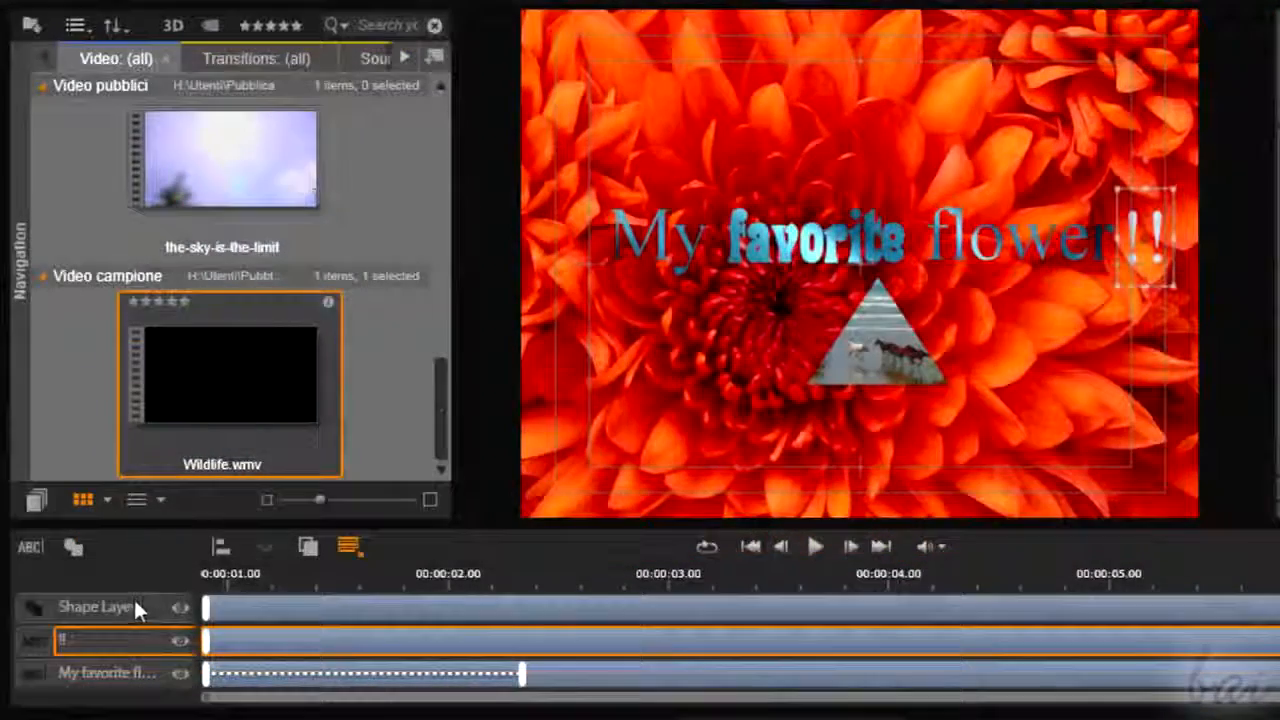
Select the Shape Layer and scrub through the timeline to preview the title.
click(165, 608)
click(950, 585)
drag(870, 585, 503, 576)
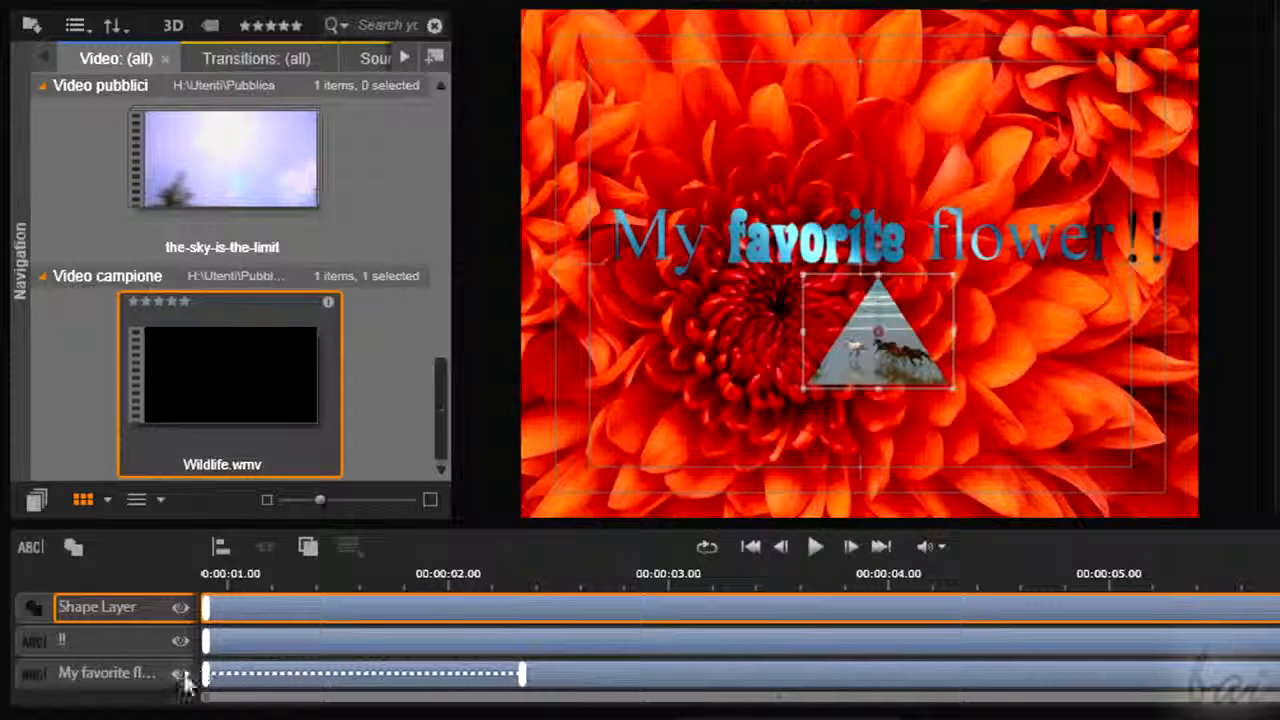
Hide and show again the "My favorite flower" layer and the Shape Layer.
click(181, 675)
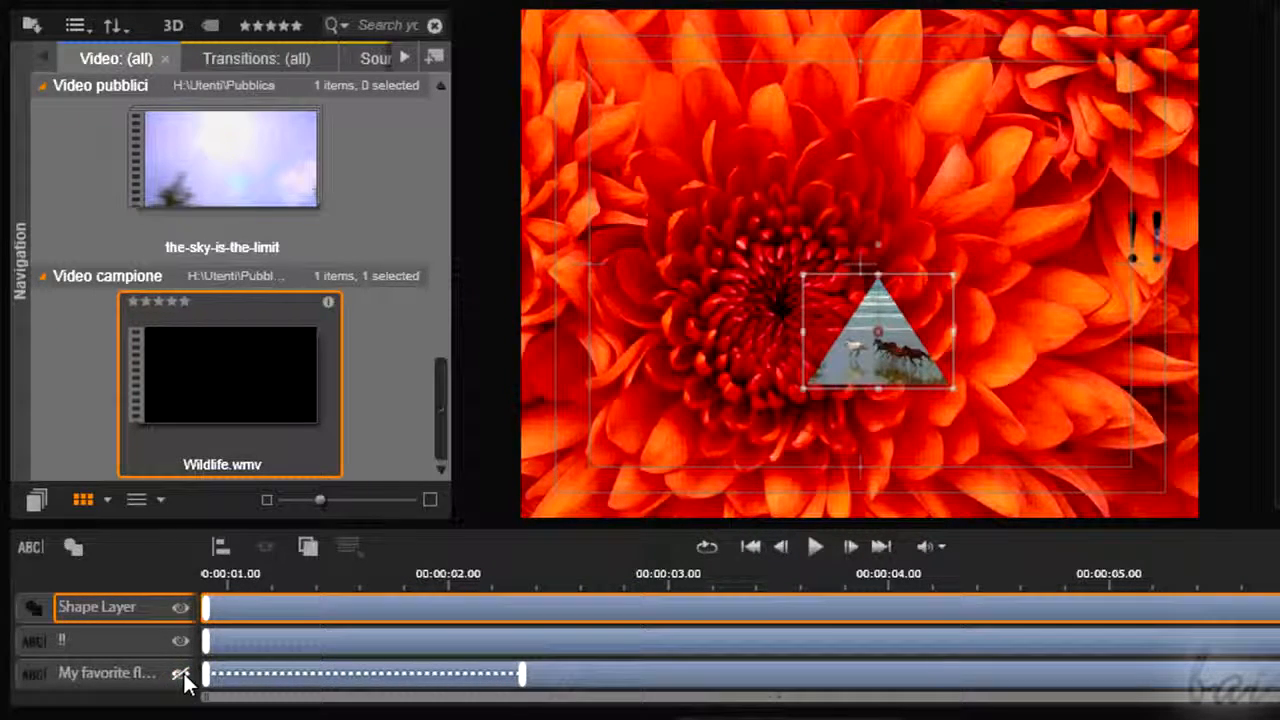
click(181, 674)
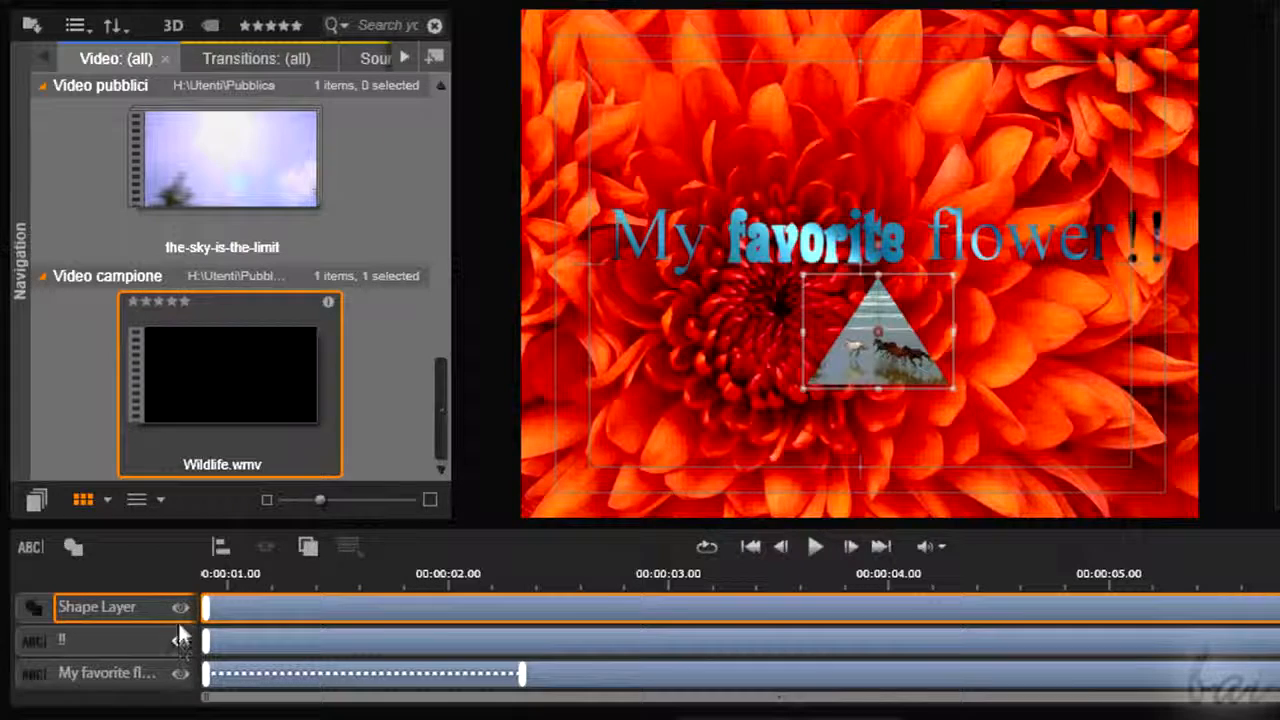
click(181, 608)
click(181, 608)
Delete the "!!" text layer from the title.
click(278, 648)
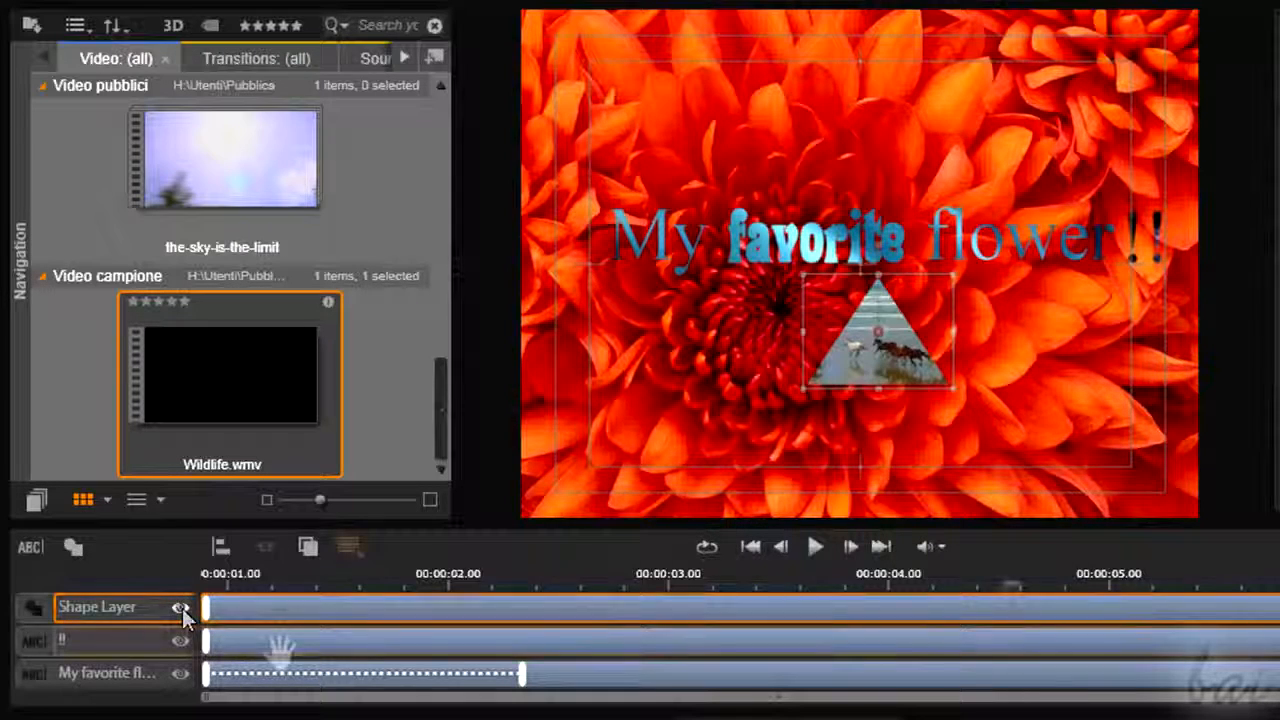
right_click(251, 645)
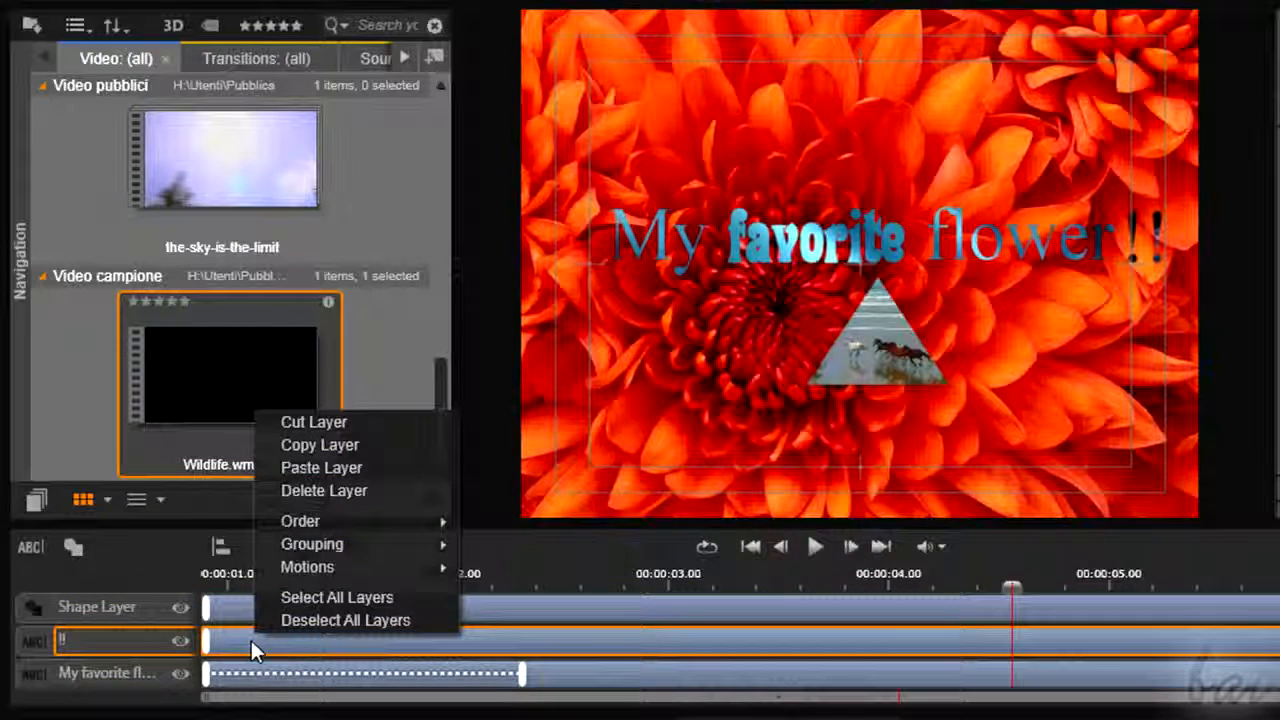
click(332, 492)
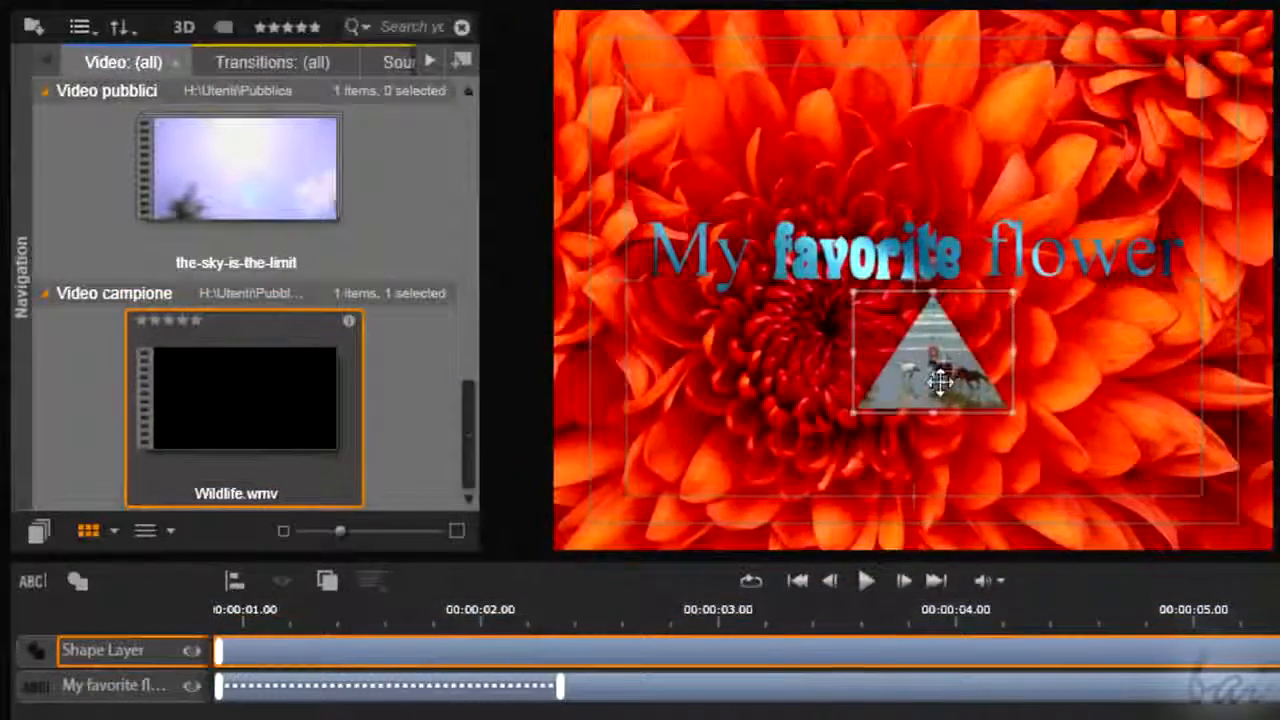
Move the triangle shape up so that it overlaps the end of the word "favorite".
drag(940, 380, 937, 271)
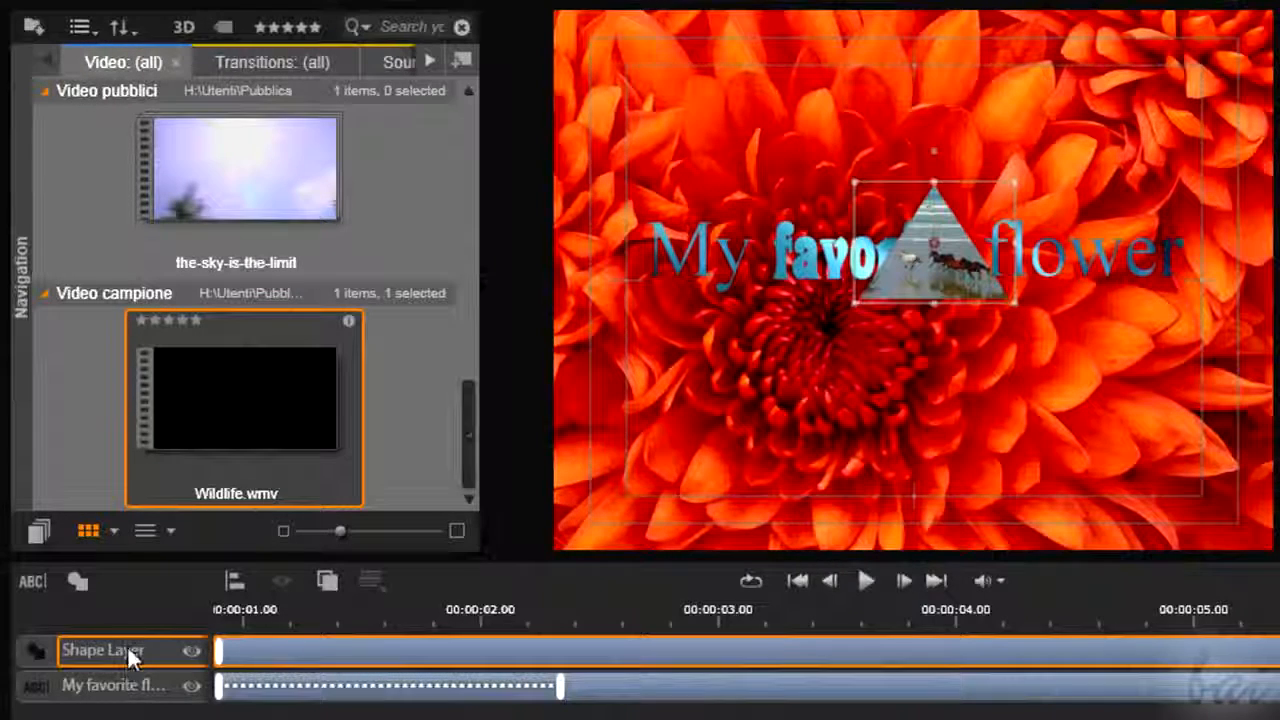
Reorder the layers so that the Shape Layer sits below the "My favorite flower" text layer.
drag(131, 670, 138, 708)
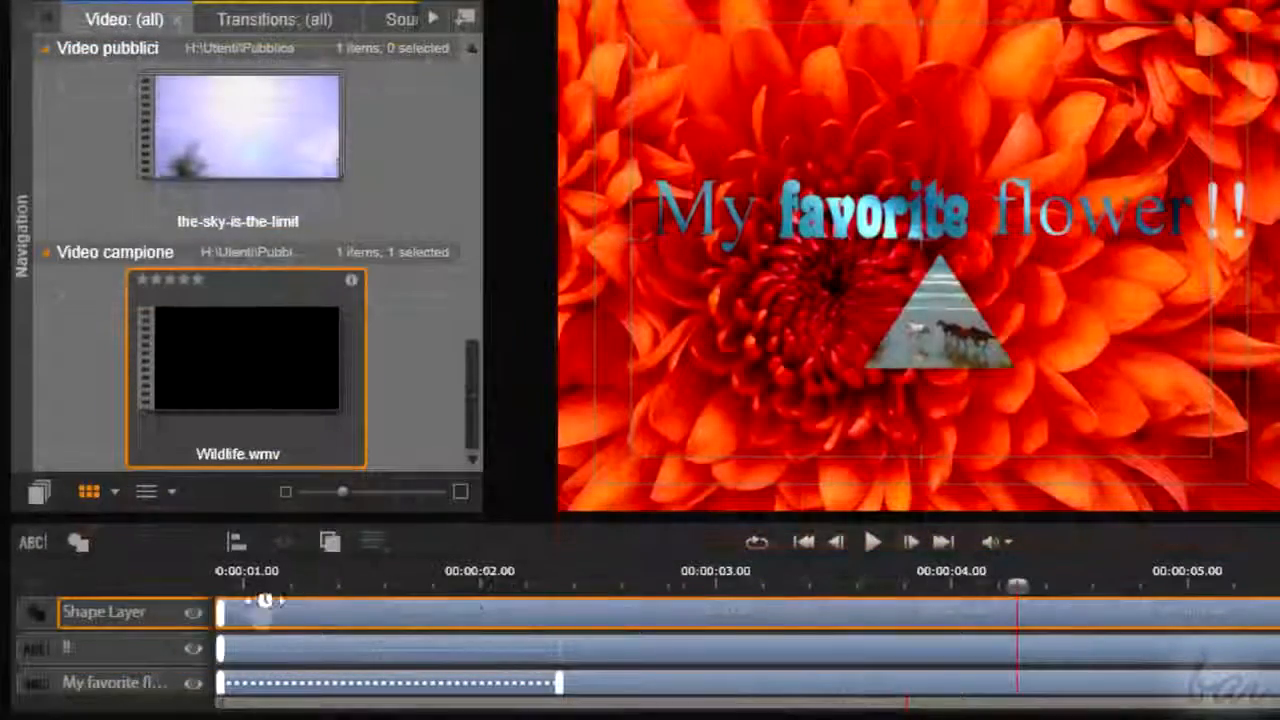
Select the Shape Layer, the "!!" layer and the "My favorite flower" layer in turn to identify their objects in the preview.
click(133, 625)
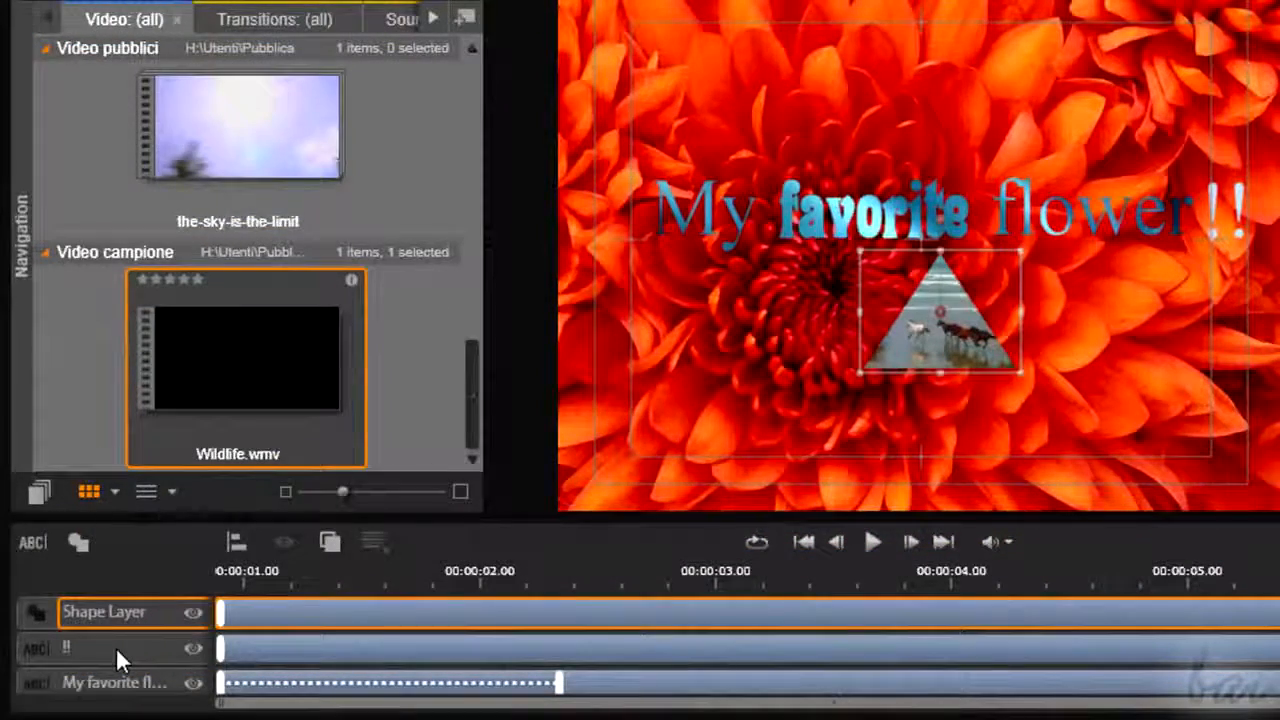
click(117, 650)
click(118, 682)
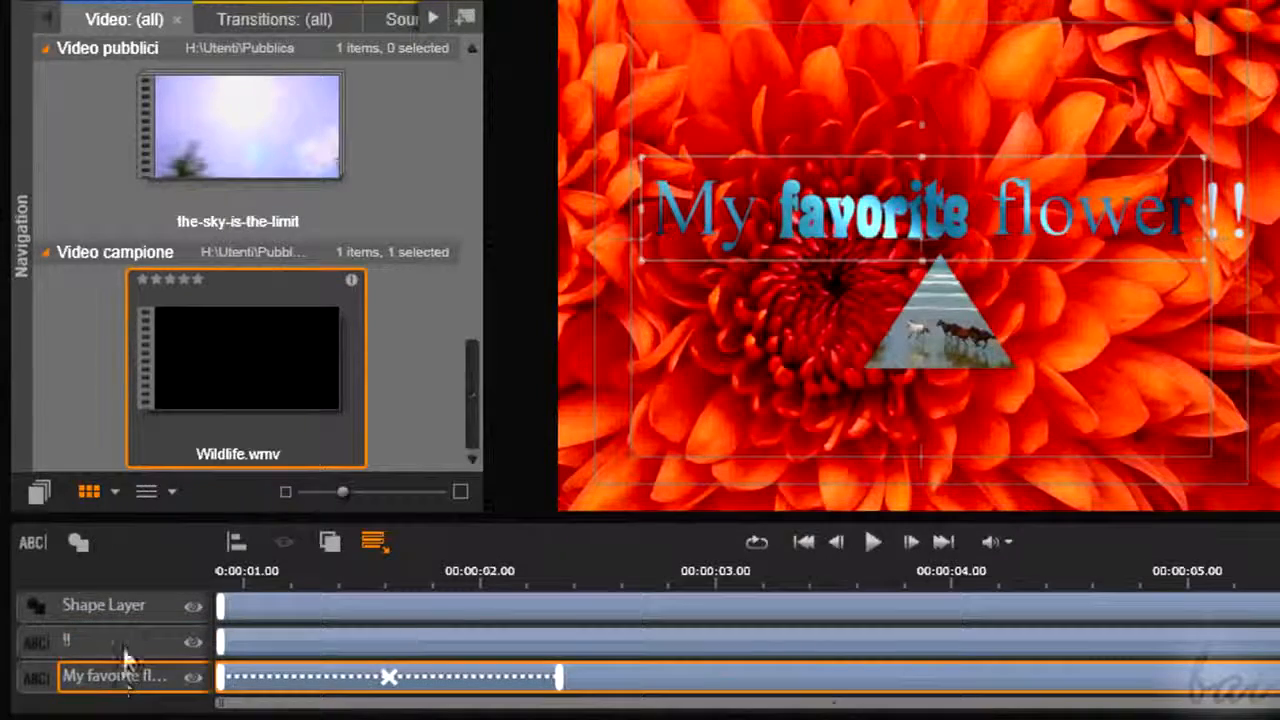
click(125, 606)
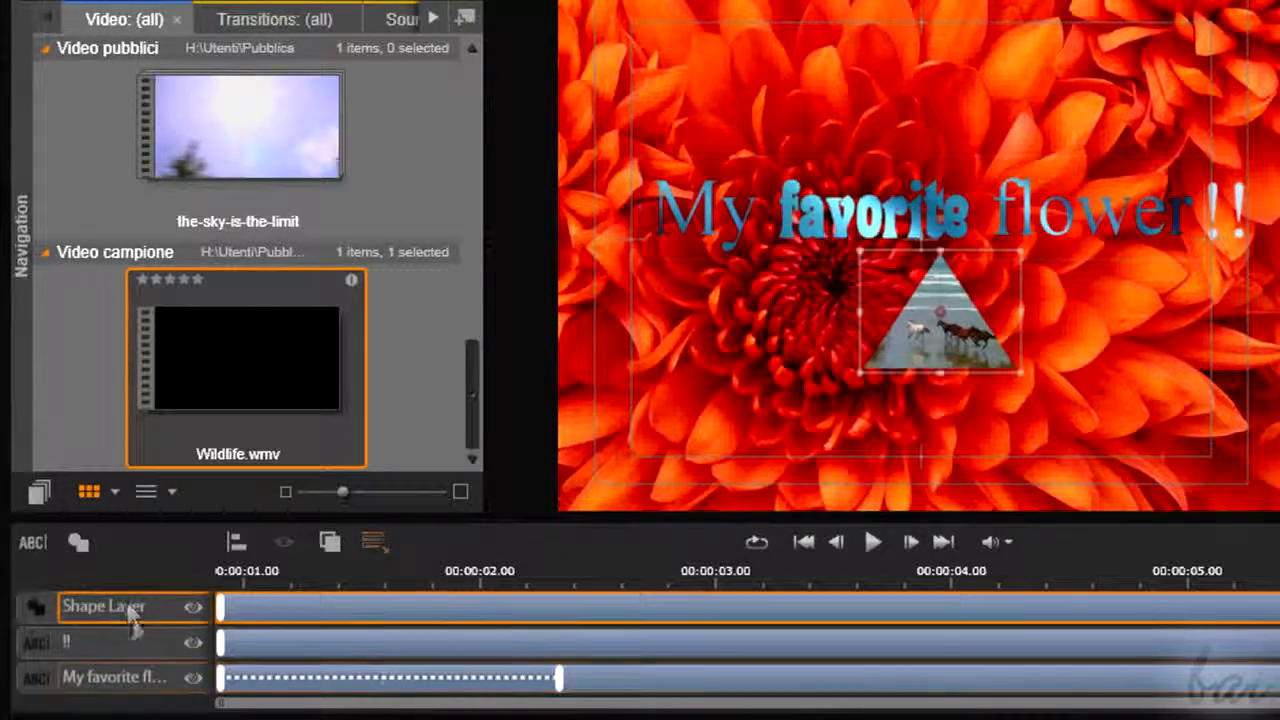
click(126, 640)
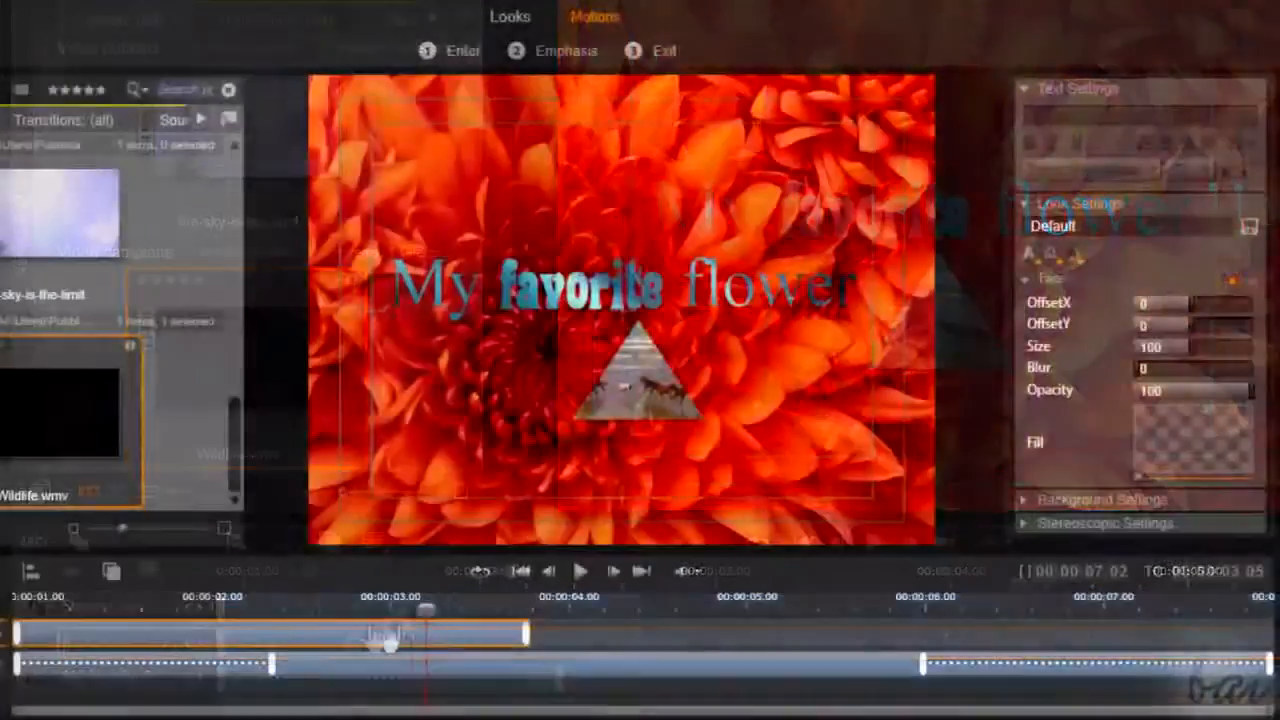
Extend the Shape Layer to the end of the title, and trim its end back to about the 3-second mark.
drag(649, 623, 1279, 623)
drag(978, 640, 490, 640)
drag(619, 660, 606, 663)
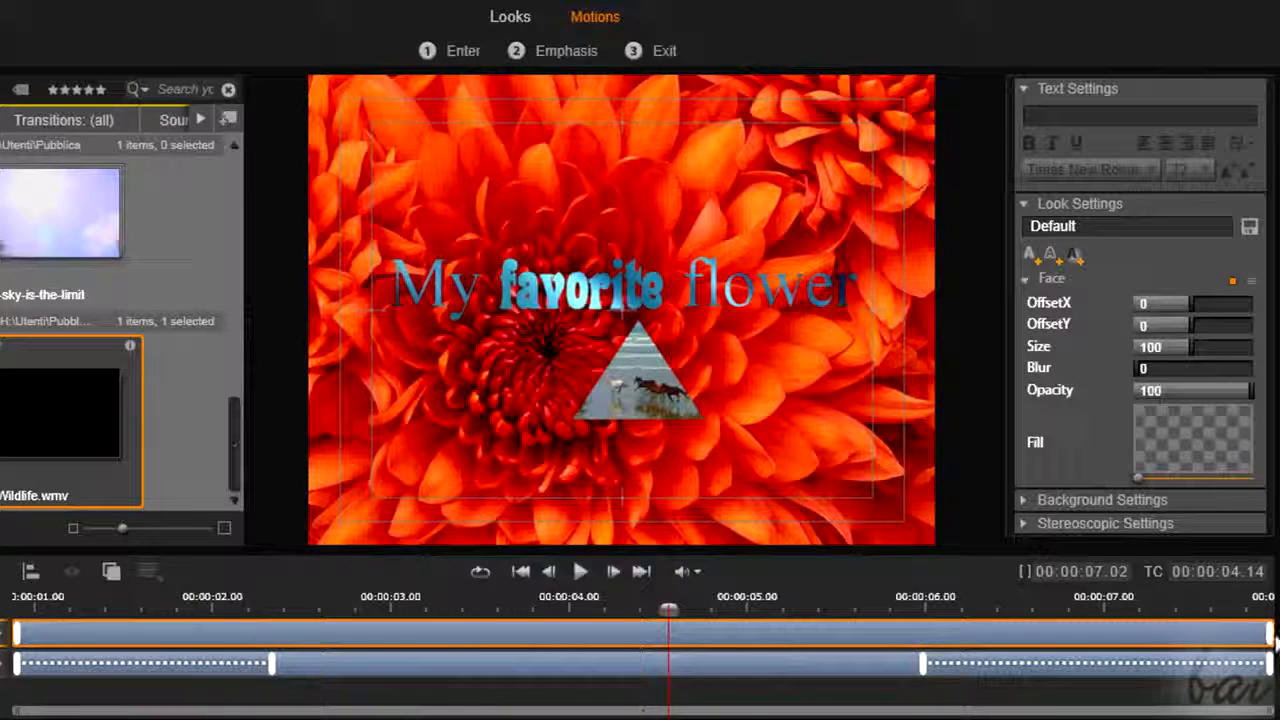
drag(1040, 645, 405, 645)
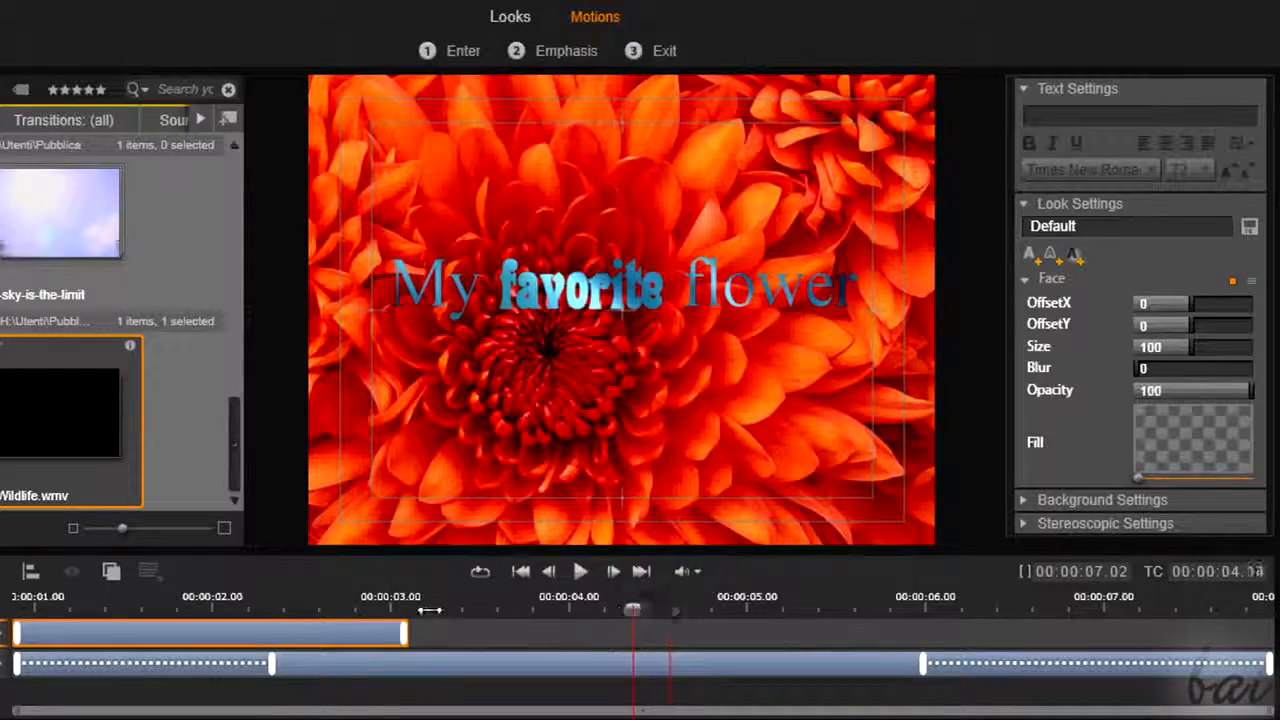
drag(162, 607, 143, 607)
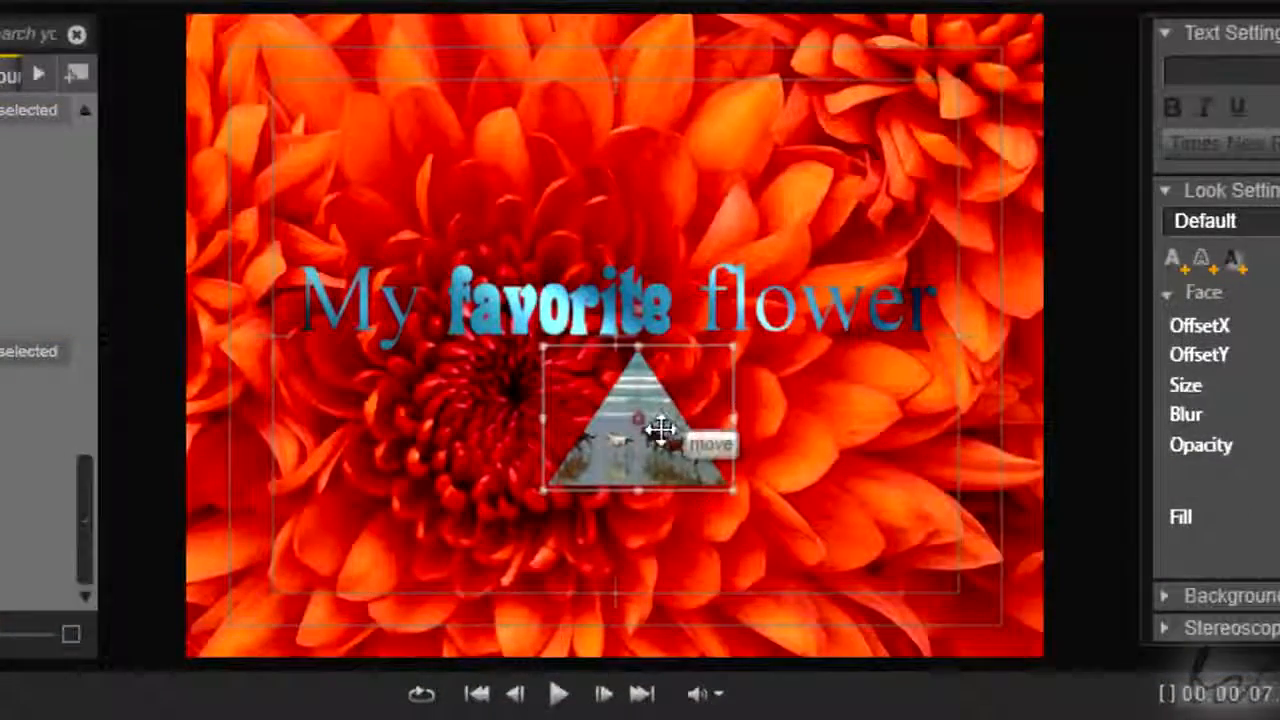
Move the triangle to the centre beneath the title text and enlarge it by its corner.
drag(620, 437, 614, 480)
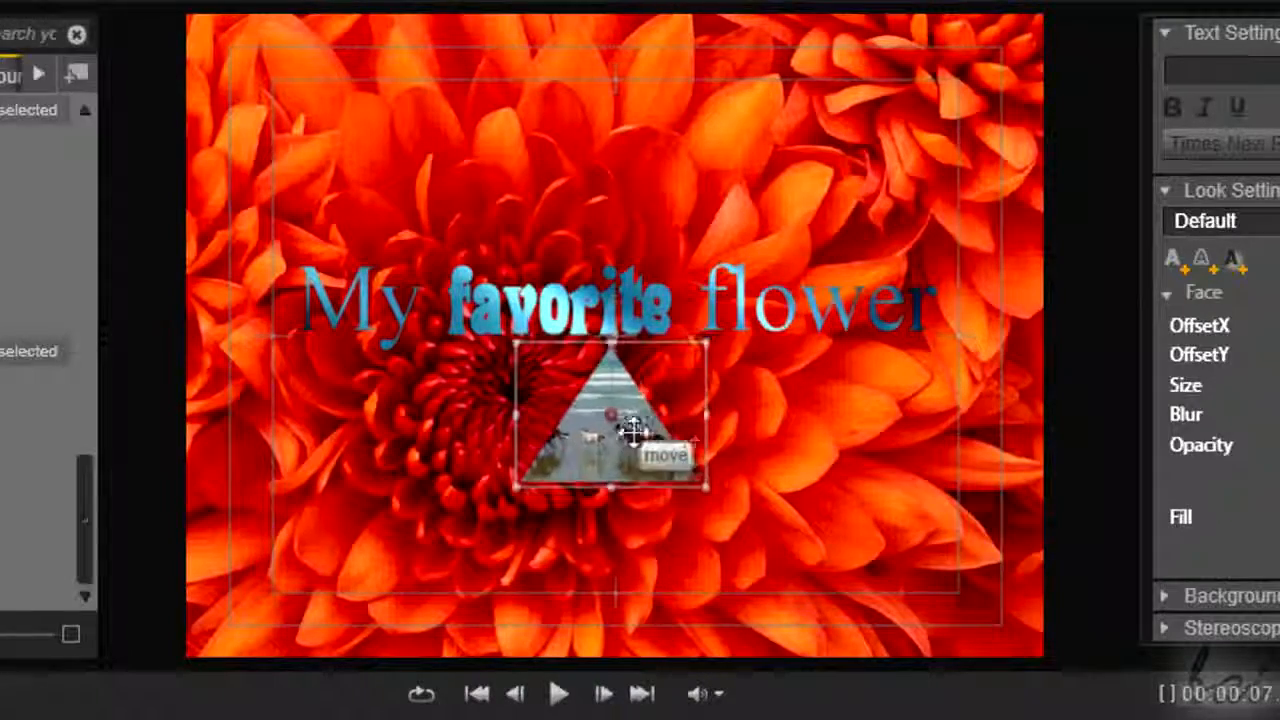
drag(708, 490, 860, 605)
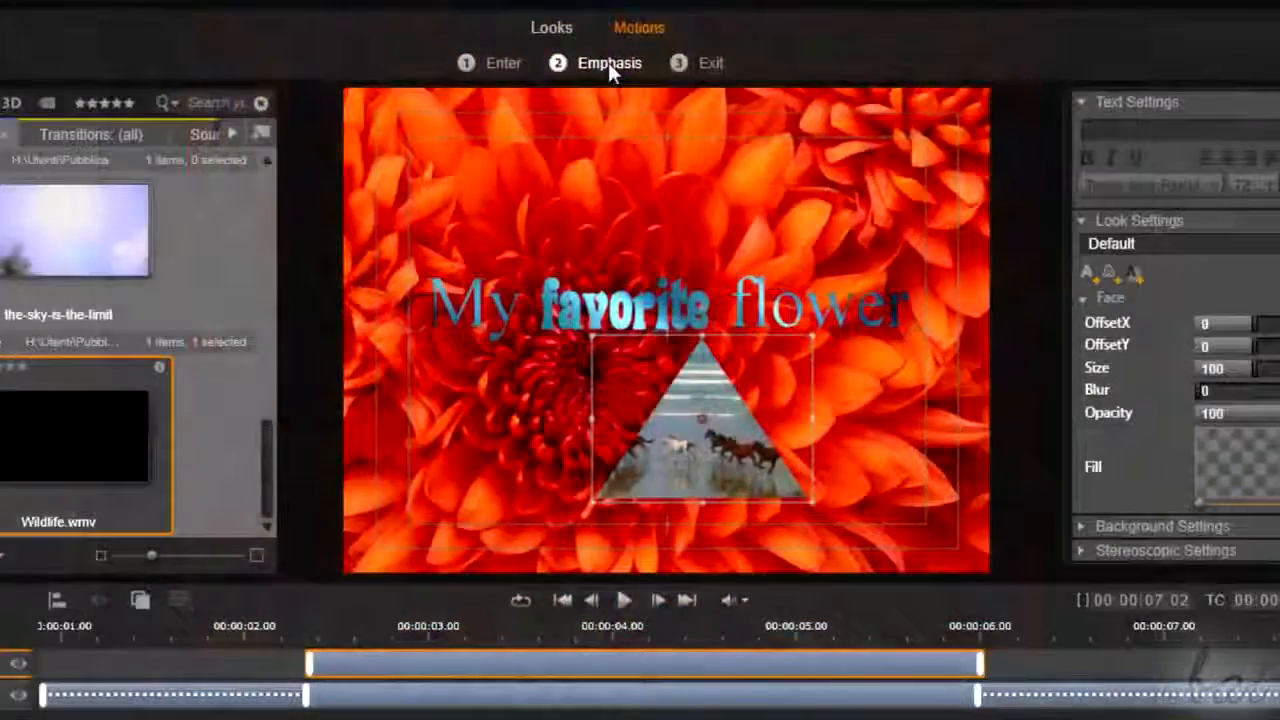
Apply an Emphasis motion to the Shape Layer and confirm the title to return to the movie timeline.
click(608, 62)
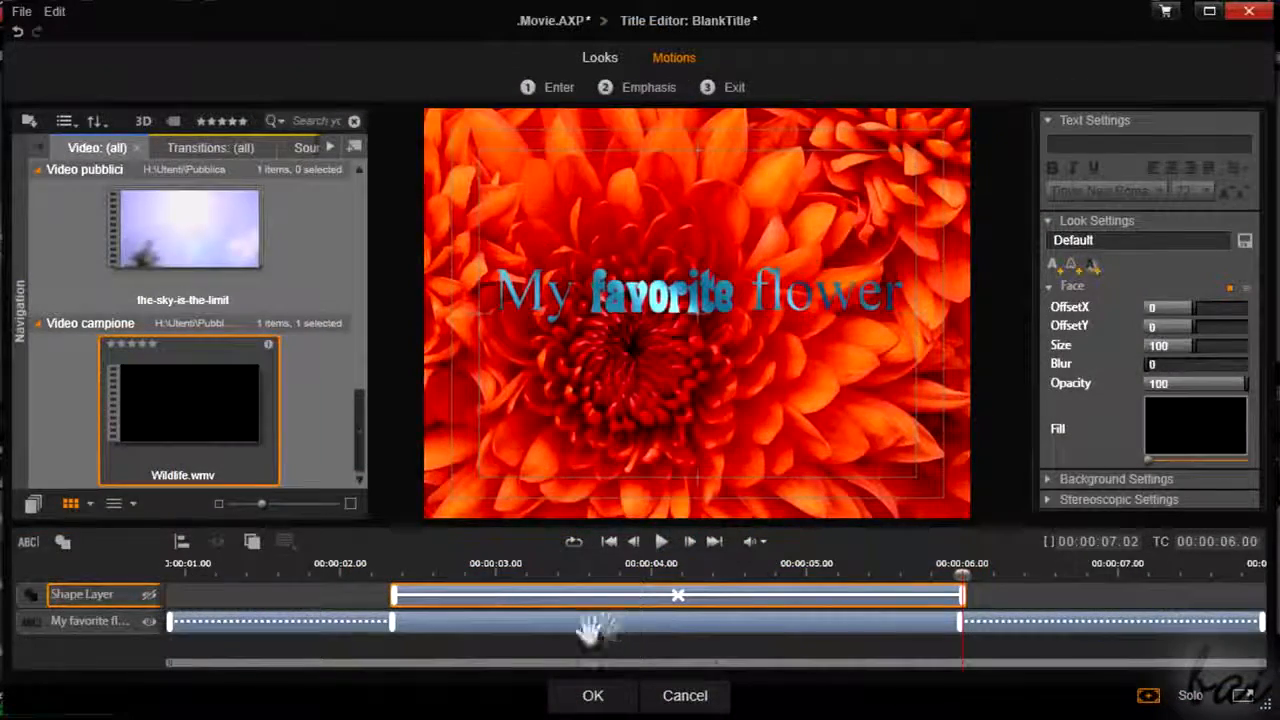
click(593, 697)
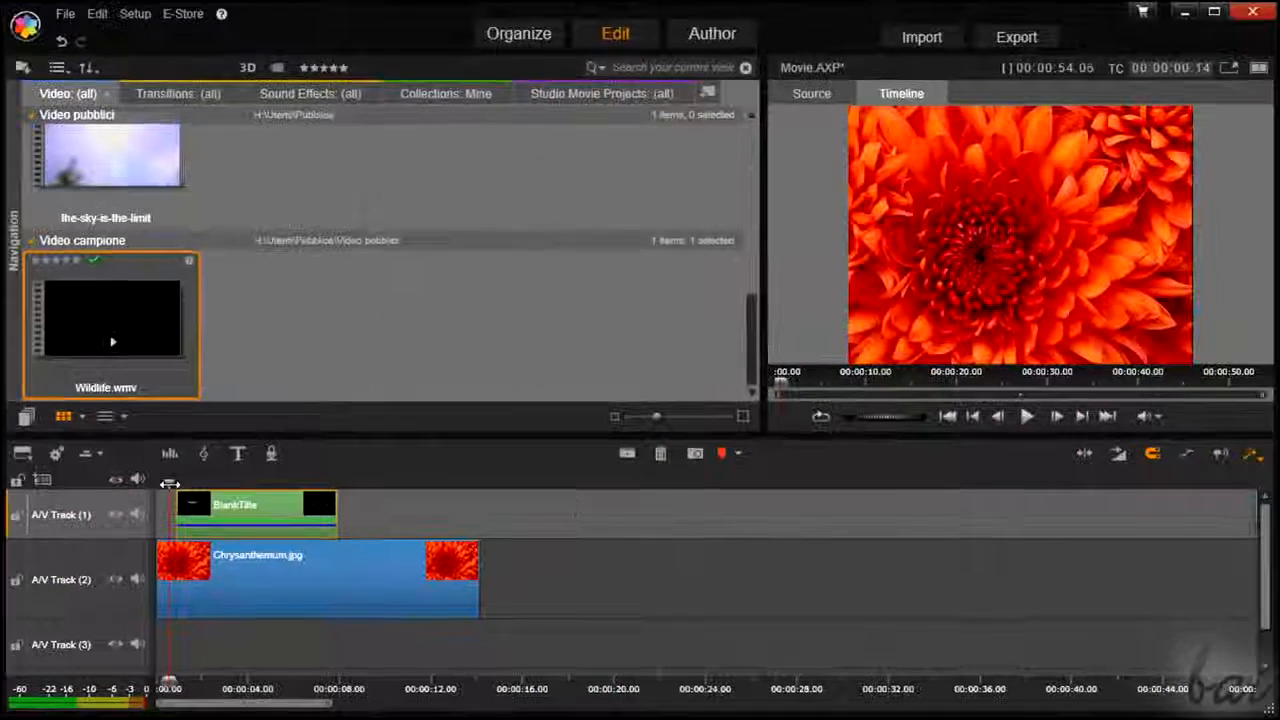
Play the movie timeline past the end of the BlankTitle clip to preview the title, and stop playback.
click(1027, 417)
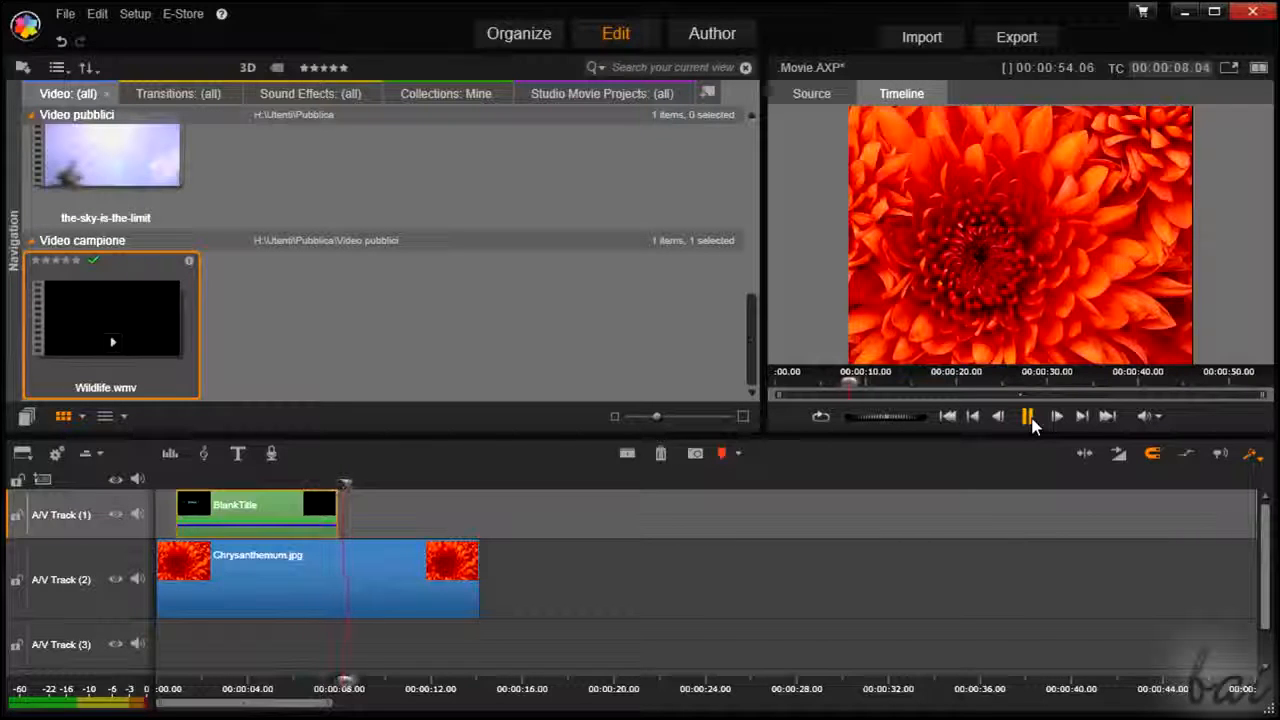
click(1030, 420)
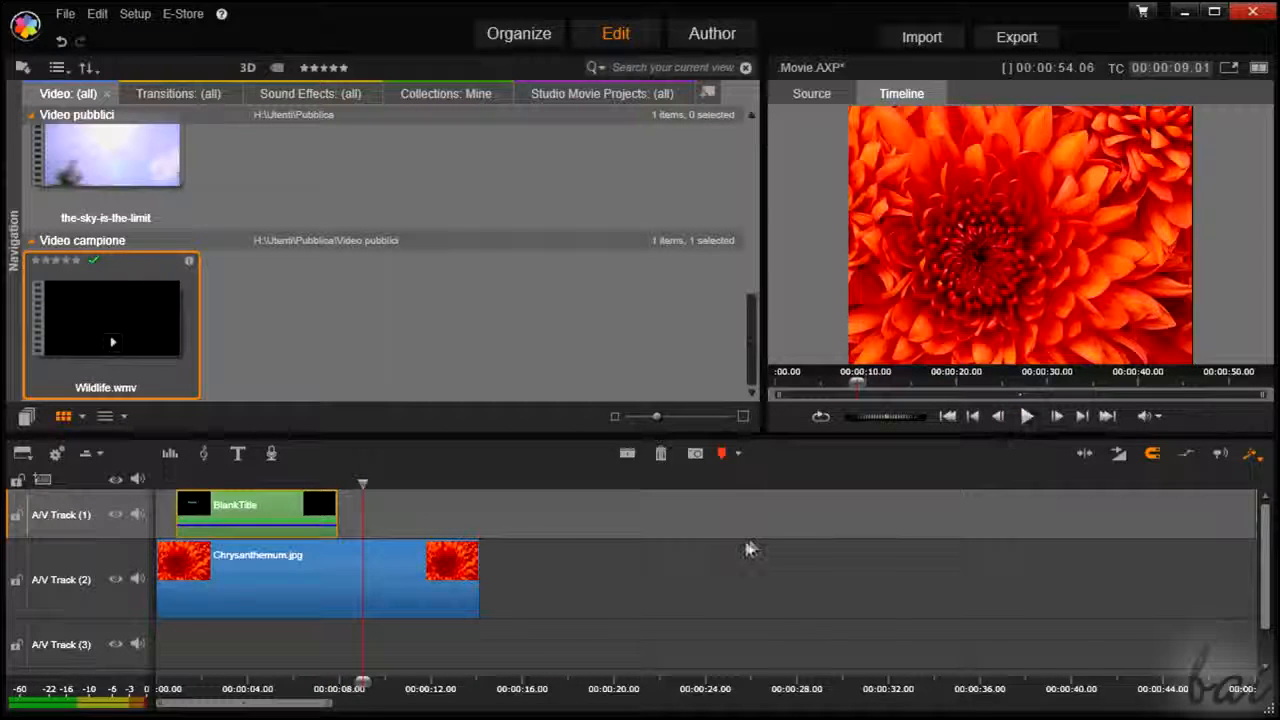